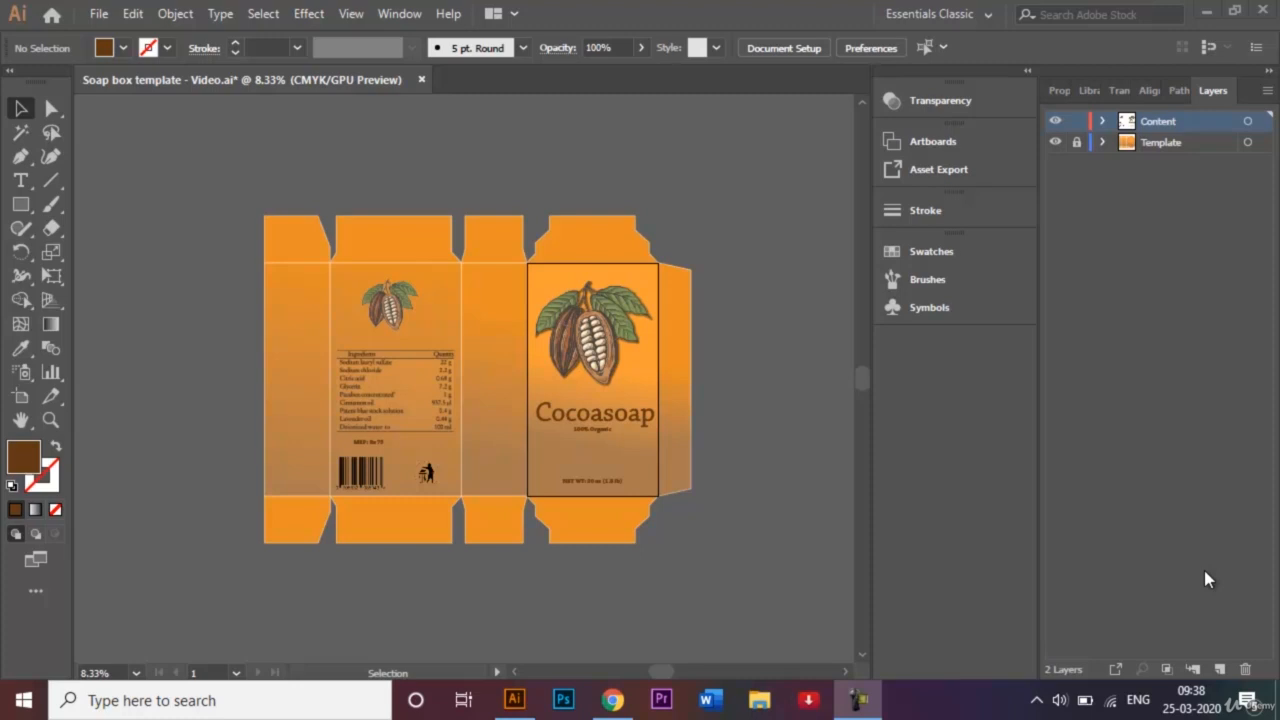
Unlock the Template layer
{"action": "left_click", "coordinate": [1077, 142]}
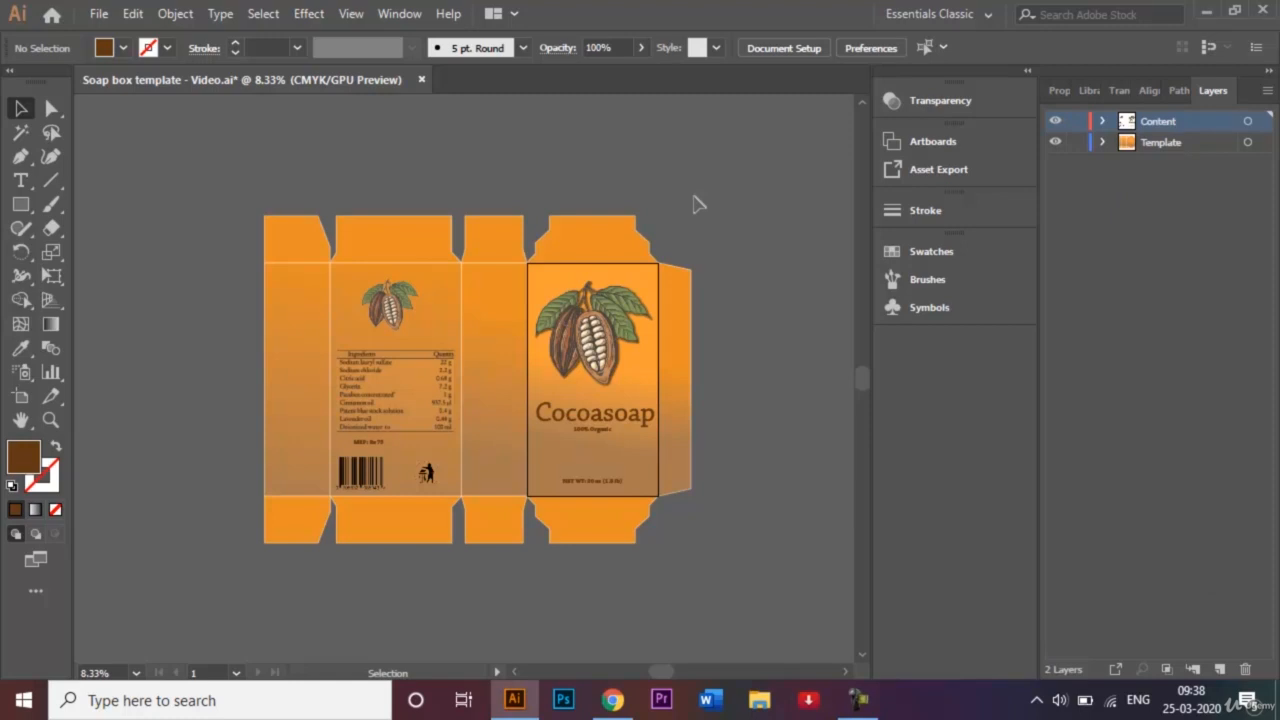
{"action": "left_click", "coordinate": [645, 292]}
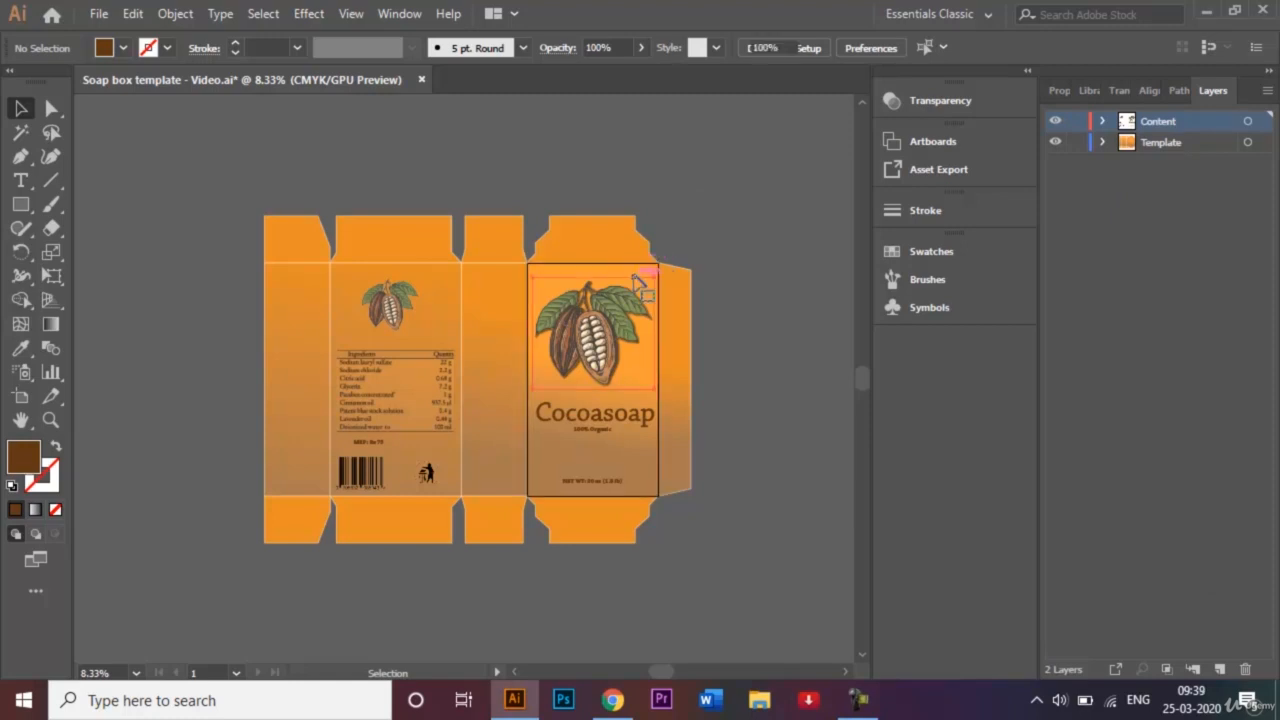
{"action": "left_click", "coordinate": [771, 371]}
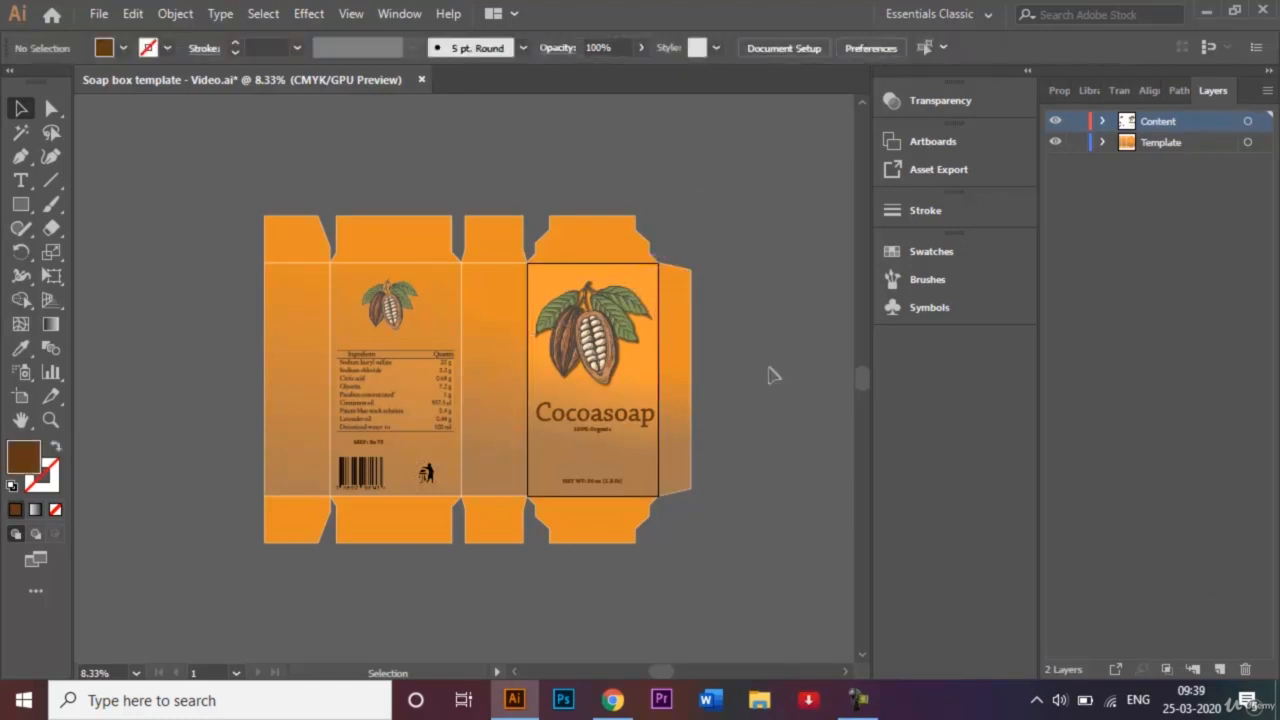
{"action": "left_click", "coordinate": [648, 458]}
{"action": "left_click", "coordinate": [648, 458]}
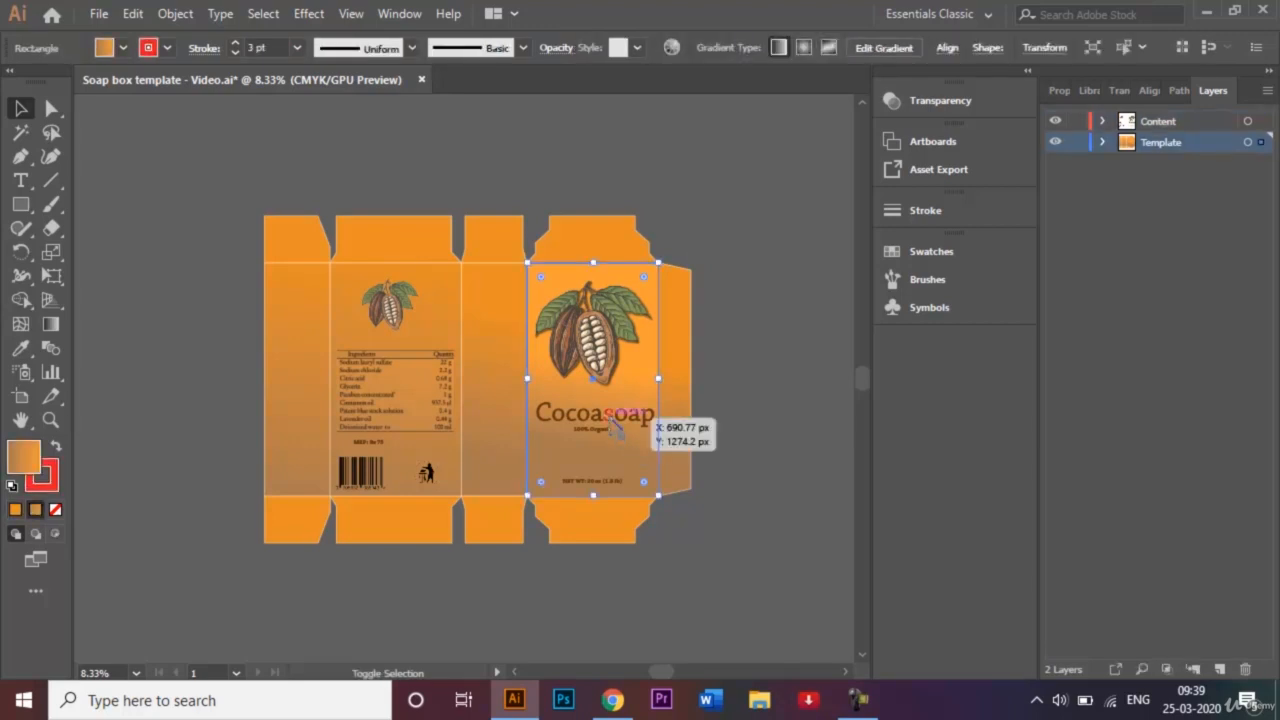
{"action": "left_click", "coordinate": [700, 492]}
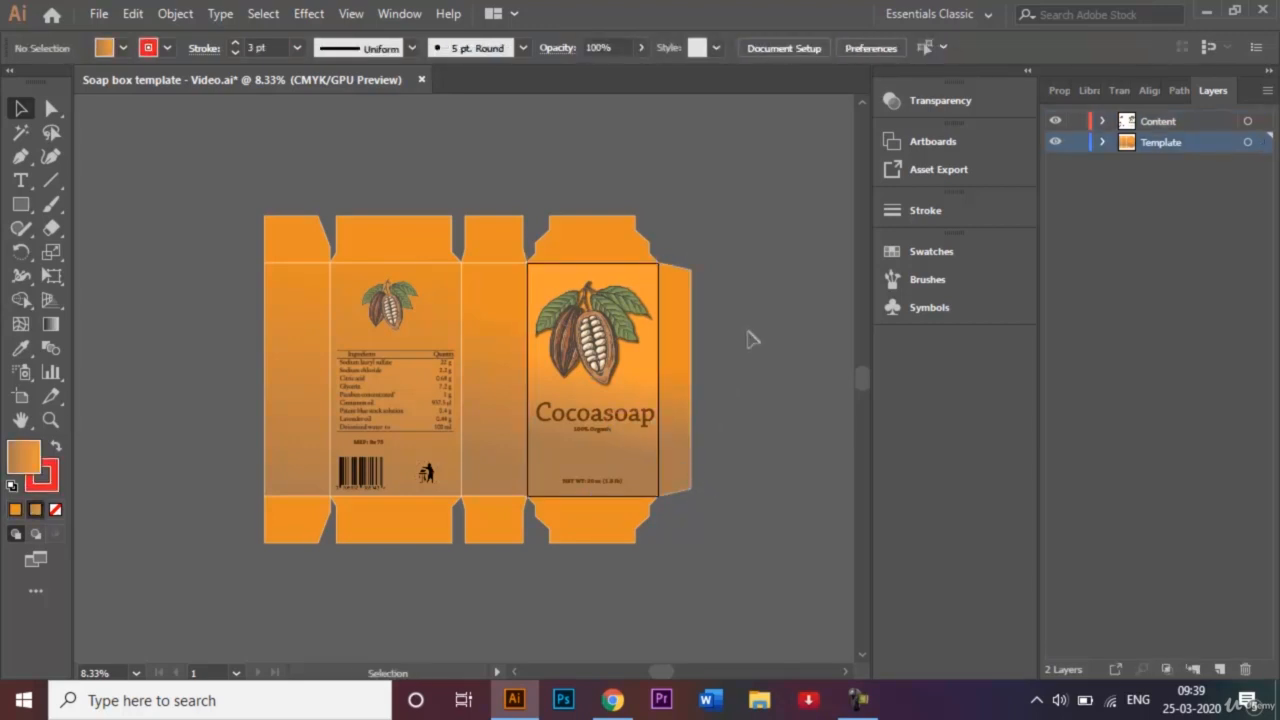
{"action": "key", "text": "ctrl+plus"}
{"action": "key", "text": "ctrl+plus"}
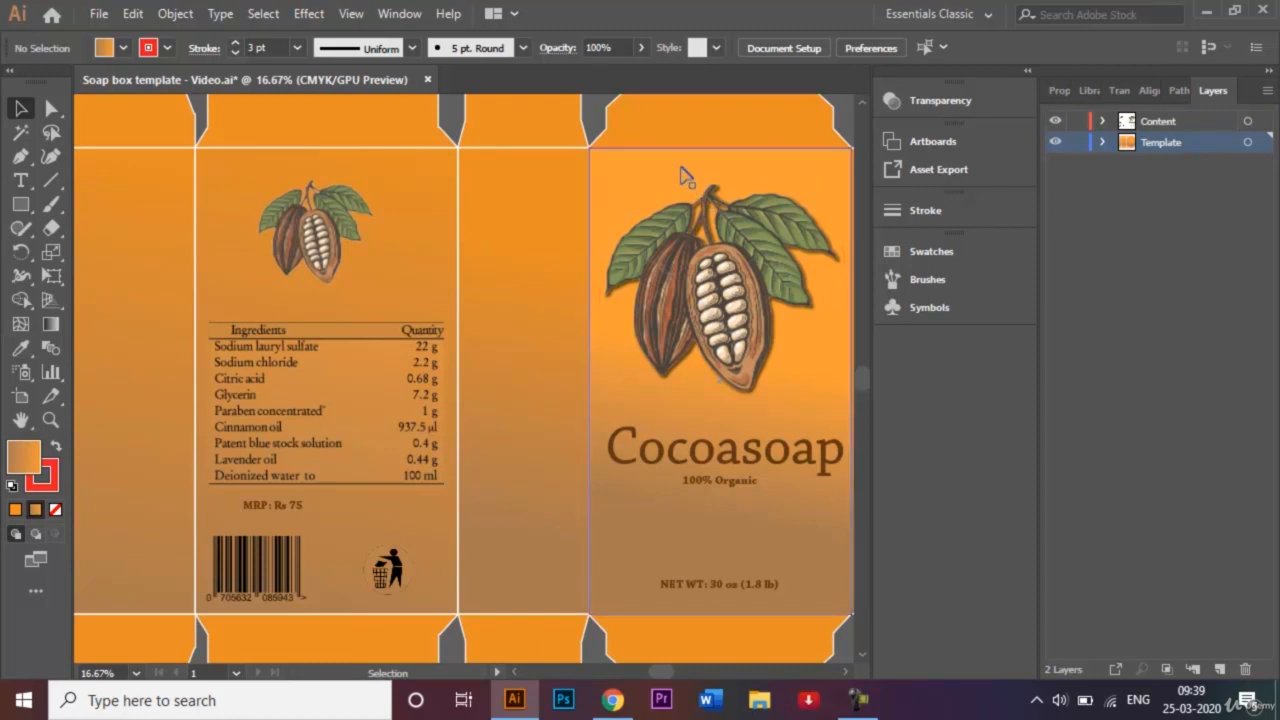
{"action": "left_click", "coordinate": [685, 176]}
{"action": "left_click", "coordinate": [686, 262], "text": "shift"}
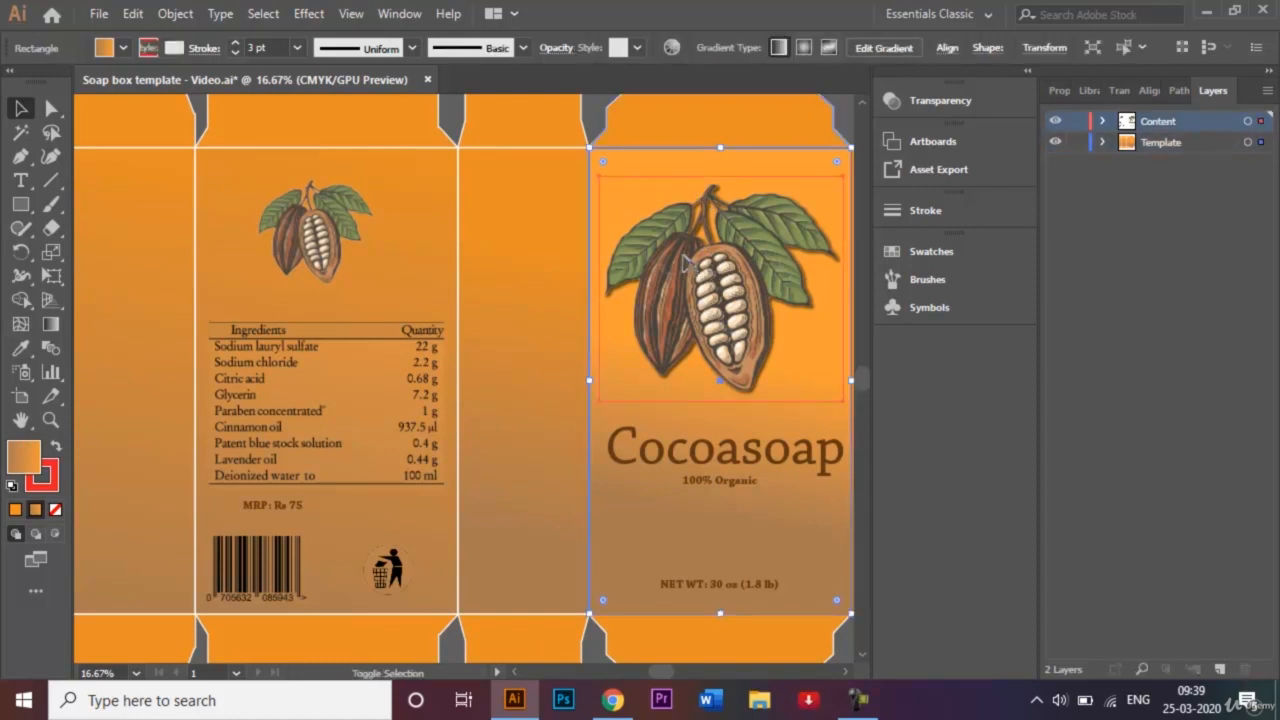
{"action": "left_click", "coordinate": [615, 425], "text": "shift"}
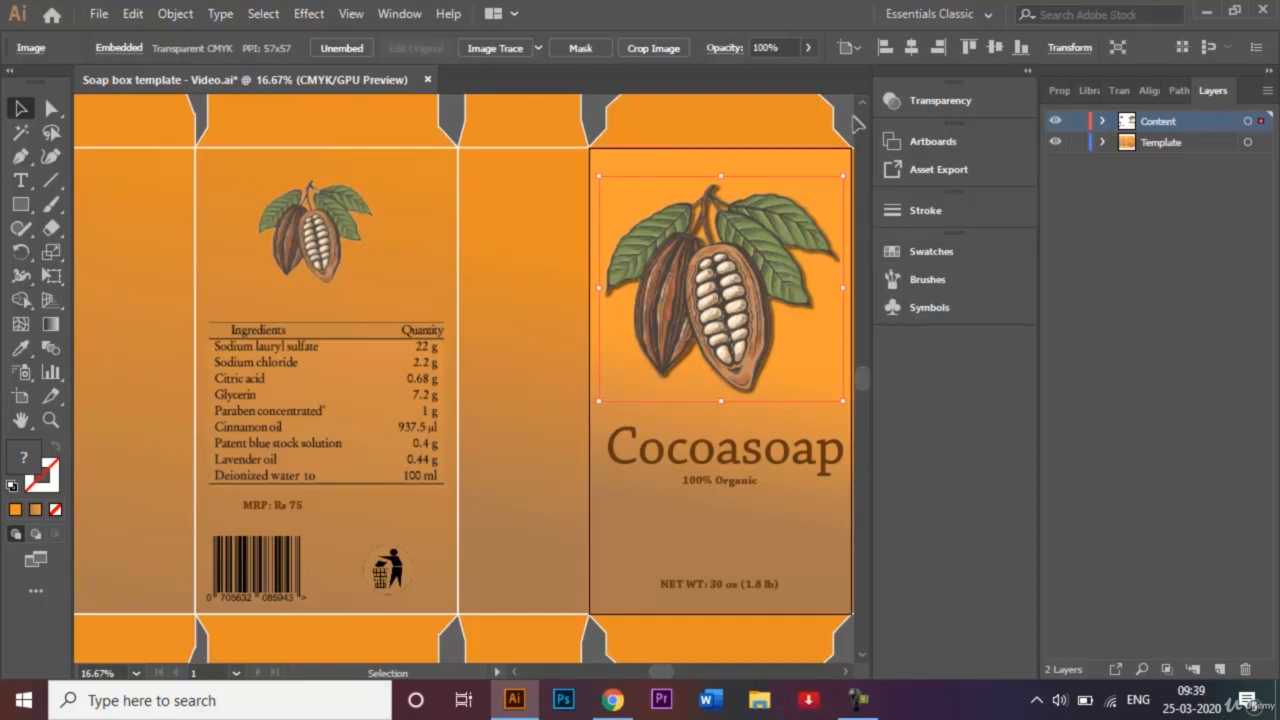
{"action": "key", "text": "ctrl+shift+a"}
{"action": "key", "text": "ctrl+minus"}
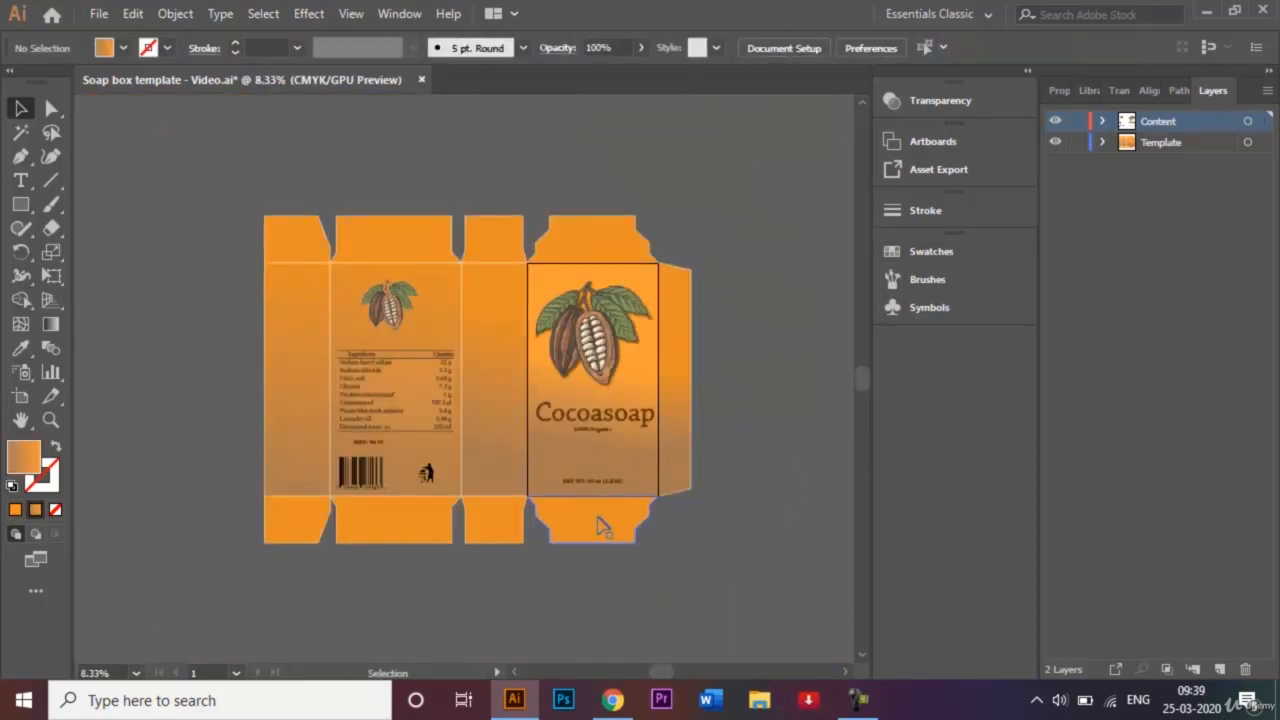
Move the bottom, side and top flaps away from the Cocoasoap front panel
{"action": "left_click_drag", "start_coordinate": [598, 518], "coordinate": [598, 553]}
{"action": "left_click_drag", "start_coordinate": [686, 413], "coordinate": [736, 403]}
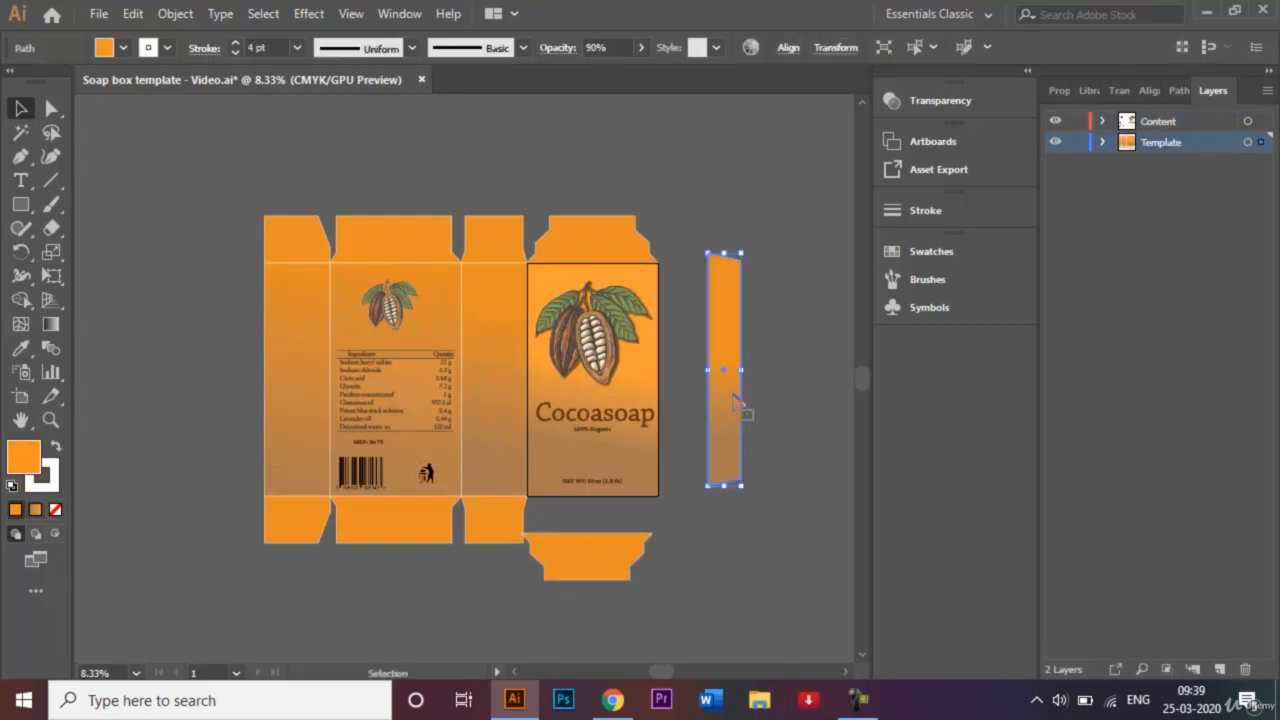
{"action": "left_click_drag", "start_coordinate": [591, 240], "coordinate": [576, 172]}
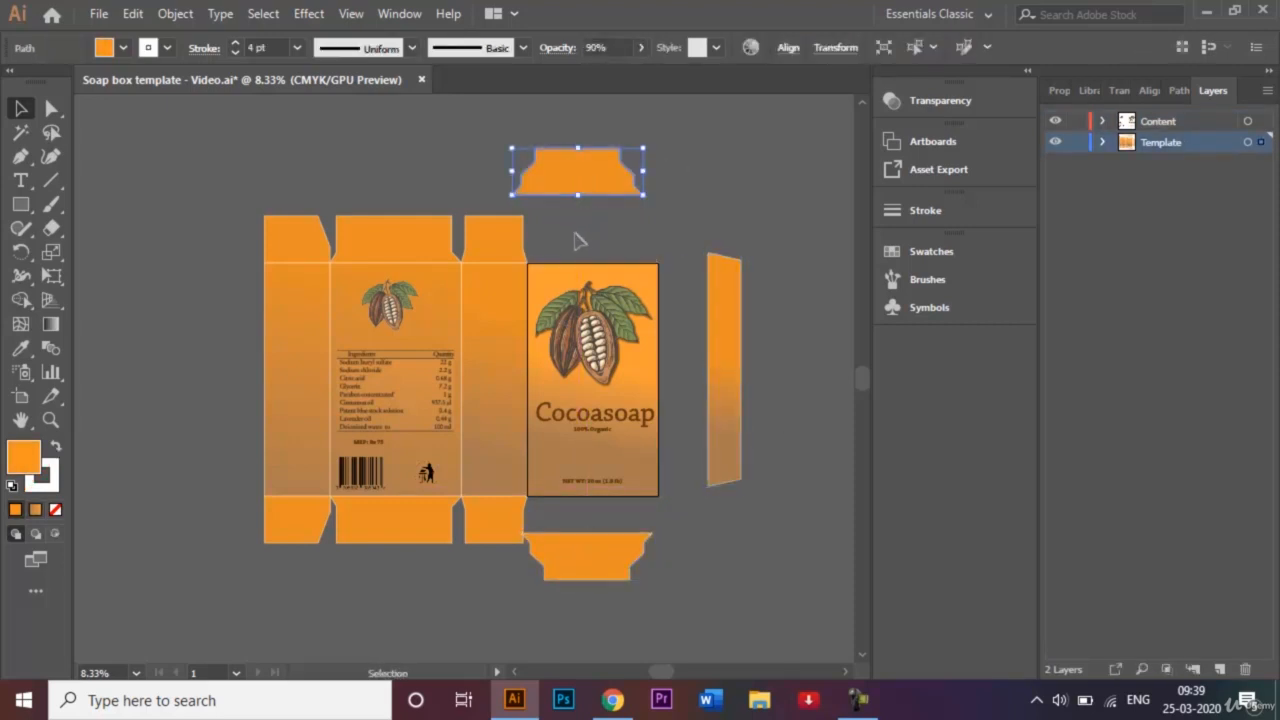
Duplicate the whole front panel with its background, illustration and text into the empty area right of the box template
{"action": "left_click", "coordinate": [661, 518]}
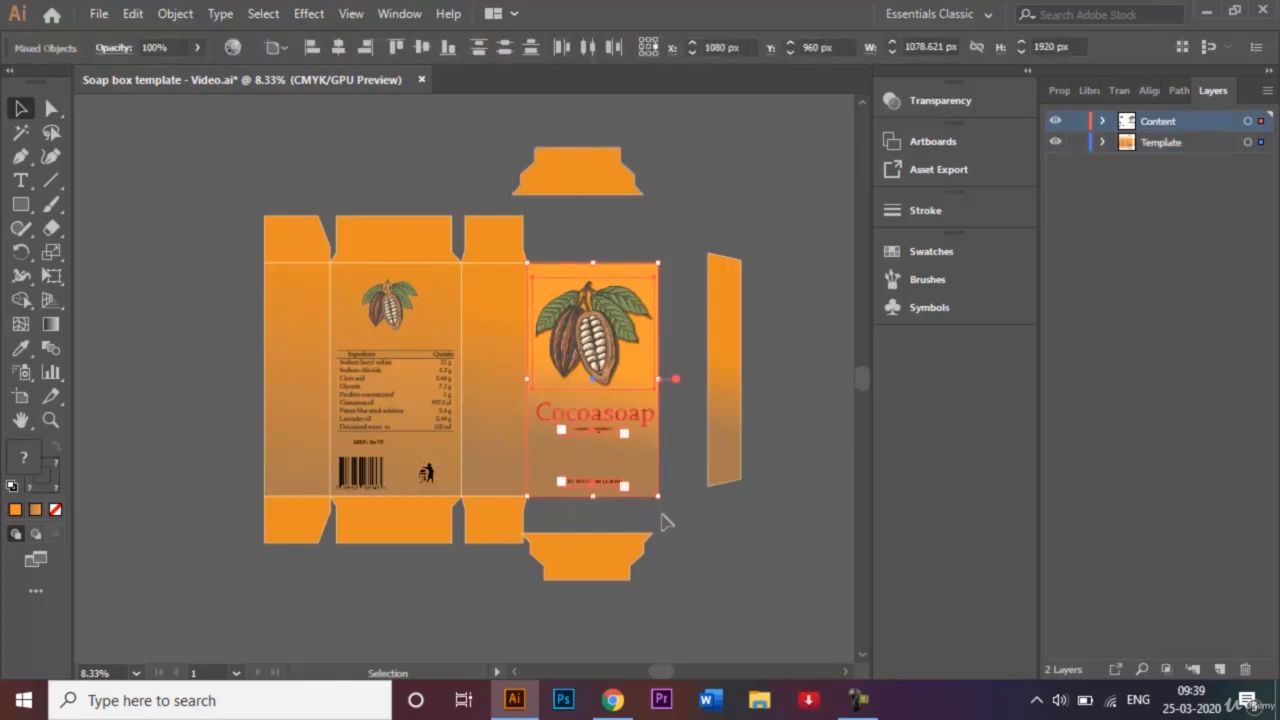
{"action": "left_click", "coordinate": [847, 672]}
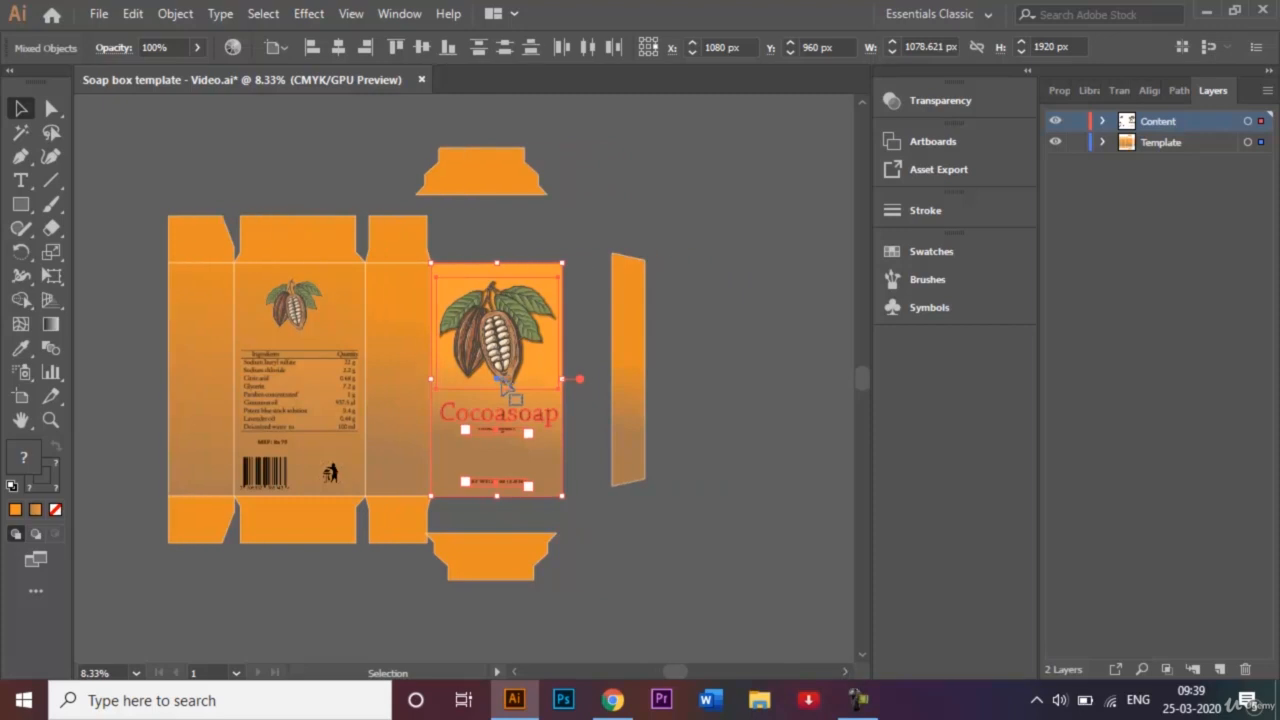
{"action": "left_click_drag", "start_coordinate": [503, 382], "coordinate": [777, 391]}
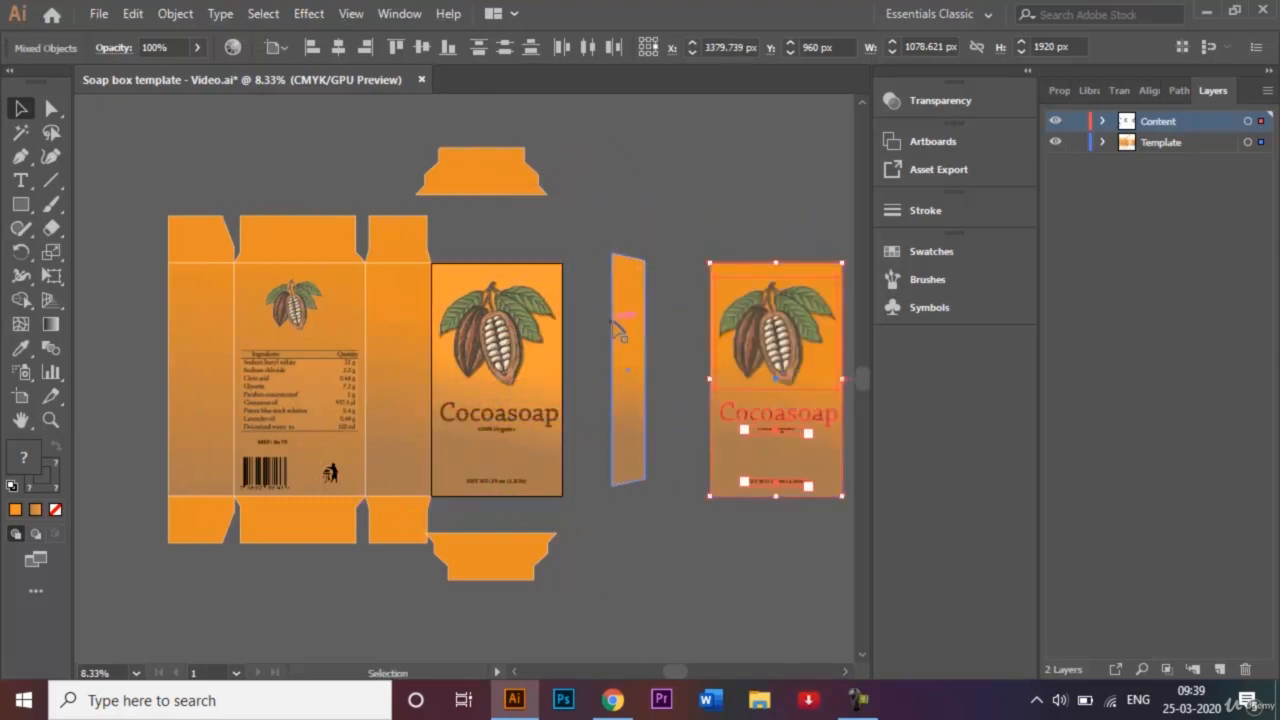
Move the side, top and bottom flaps back against the edges of the original front panel
{"action": "left_click_drag", "start_coordinate": [630, 338], "coordinate": [580, 343]}
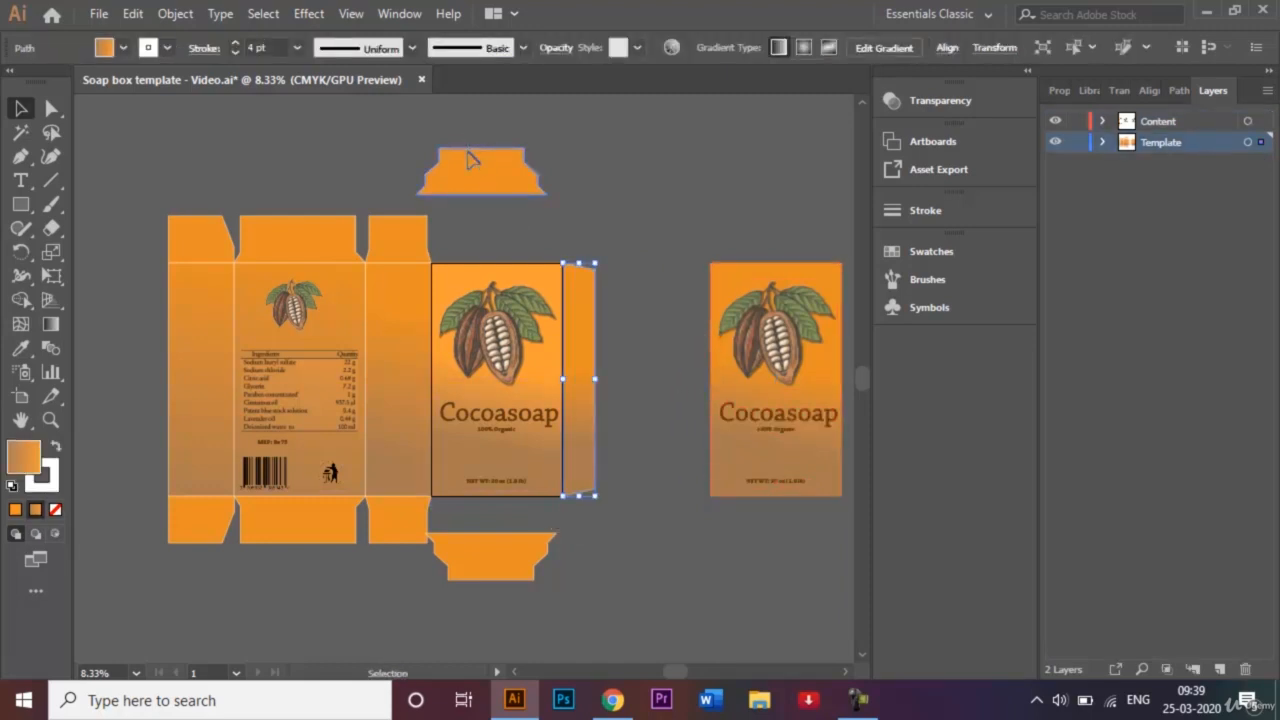
{"action": "left_click_drag", "start_coordinate": [471, 157], "coordinate": [486, 229]}
{"action": "left_click_drag", "start_coordinate": [500, 556], "coordinate": [502, 531]}
{"action": "left_click", "coordinate": [592, 565]}
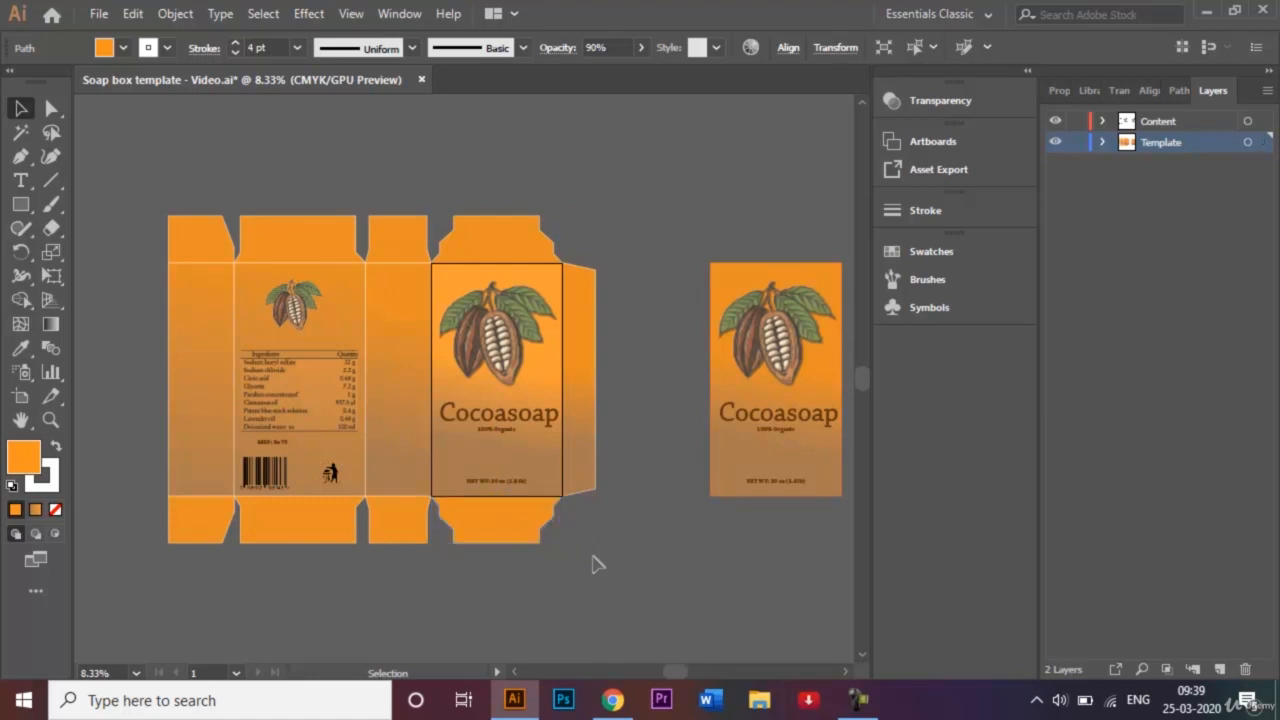
Try to duplicate the back panel's artwork without its background rectangle above the front panel copy
{"action": "left_click", "coordinate": [340, 292]}
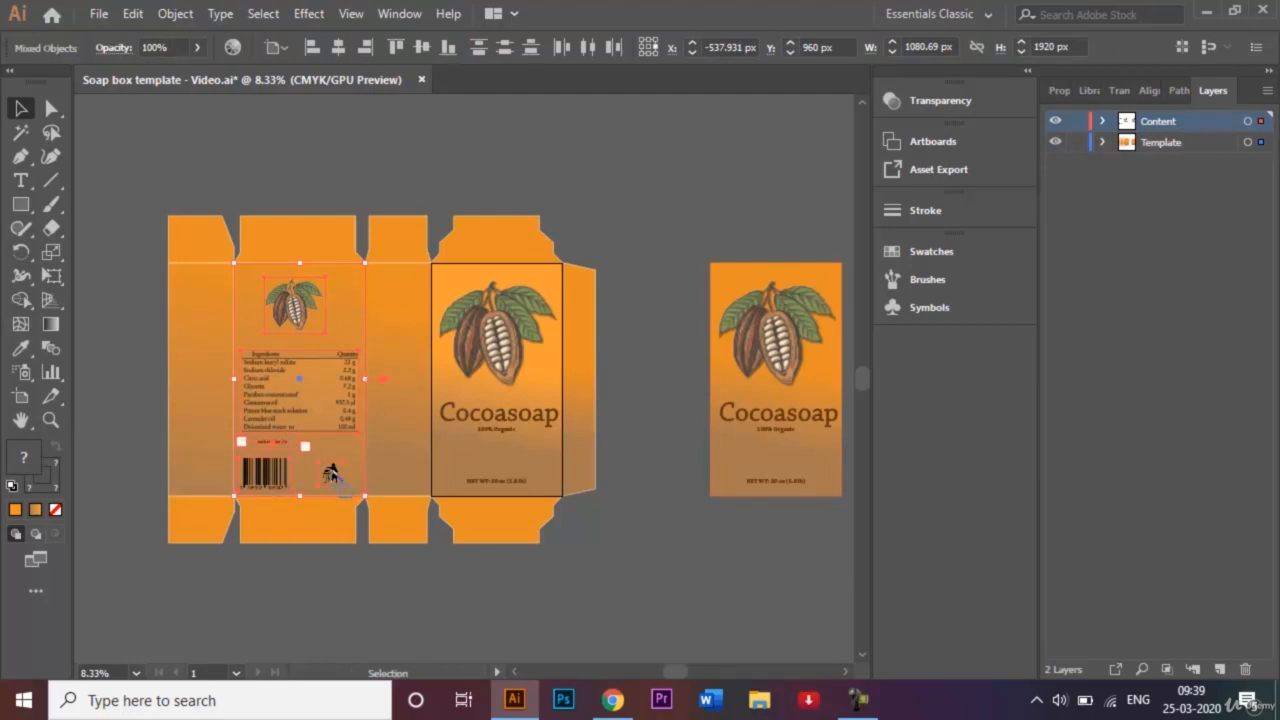
{"action": "left_click", "coordinate": [337, 328], "text": "shift"}
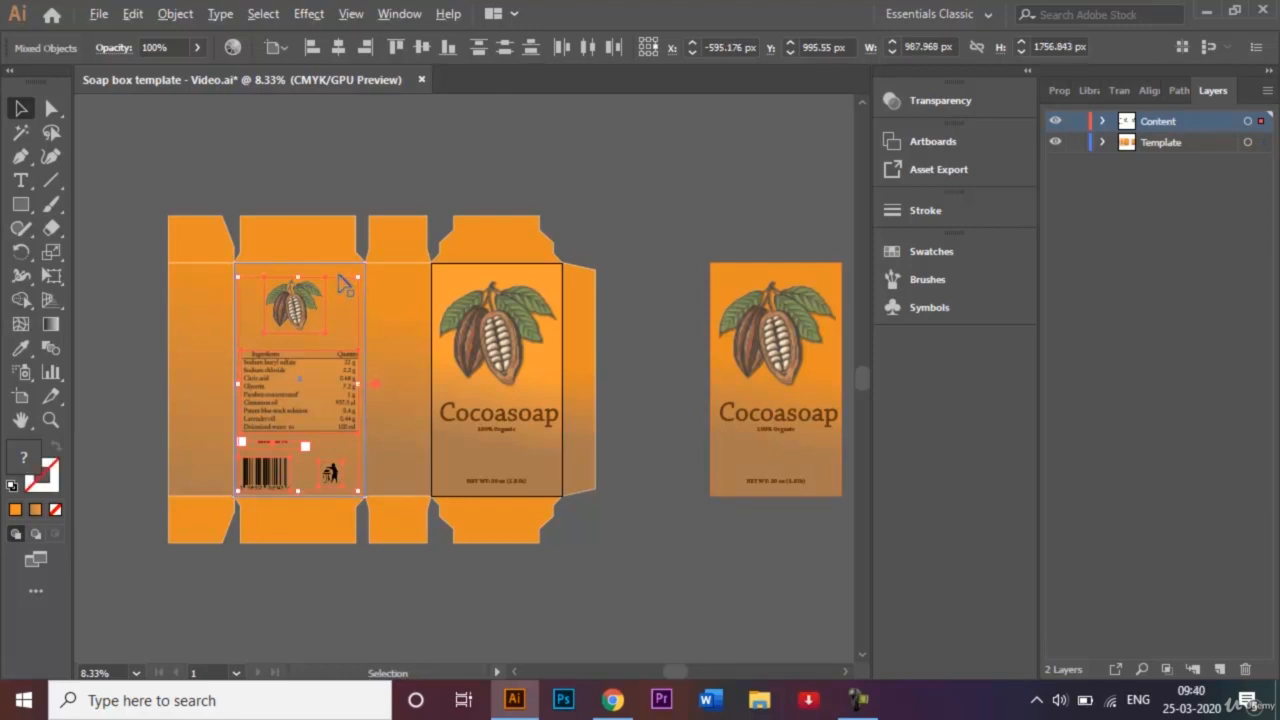
{"action": "left_click_drag", "start_coordinate": [303, 388], "coordinate": [772, 149]}
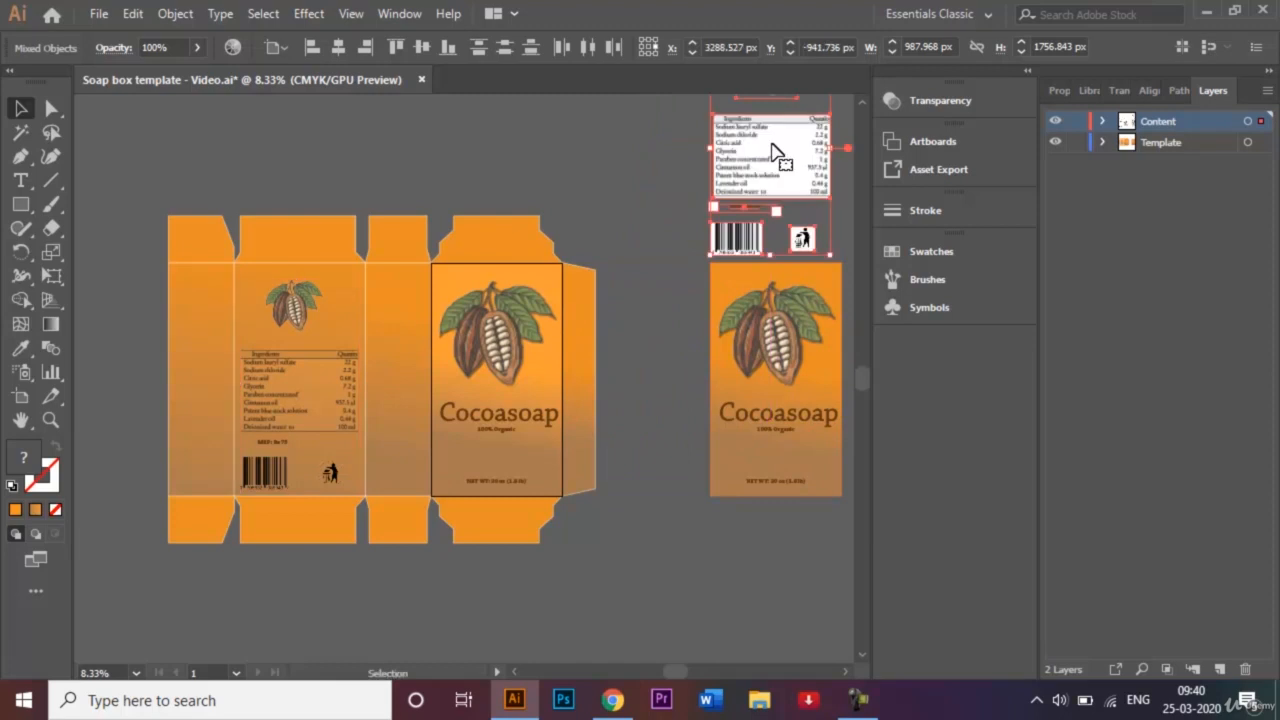
{"action": "double_click", "coordinate": [356, 305]}
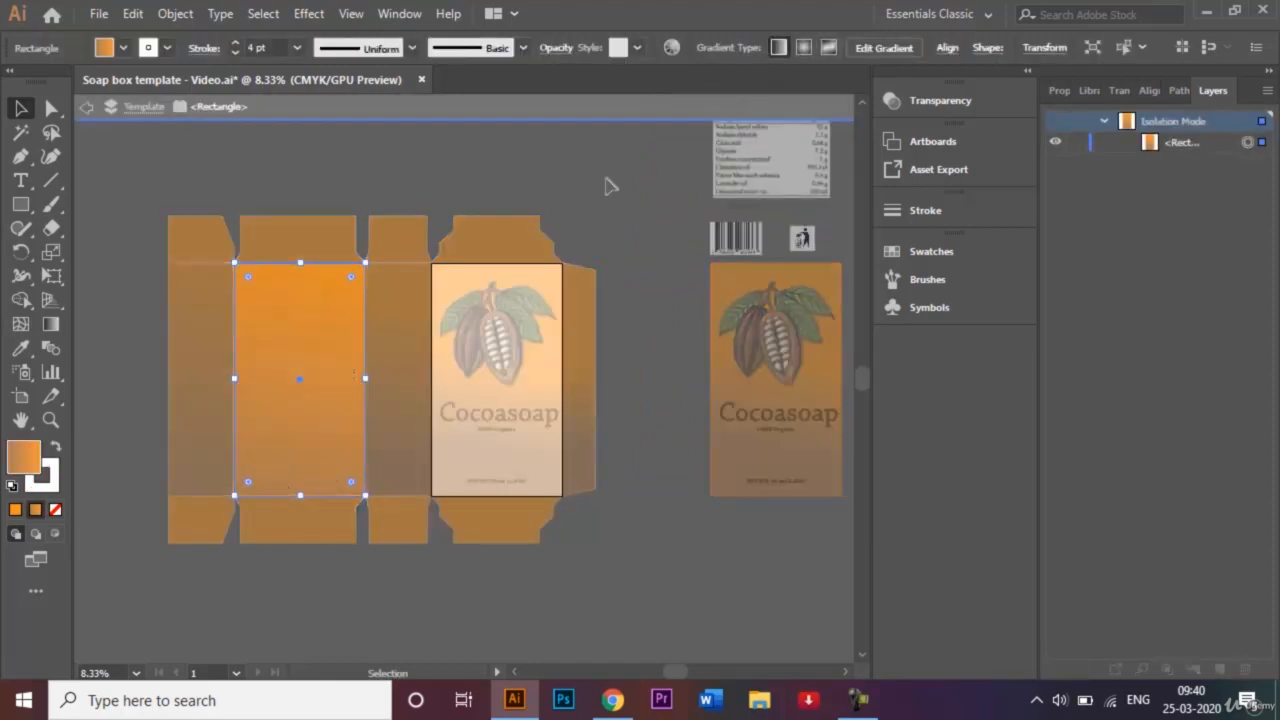
{"action": "double_click", "coordinate": [610, 186]}
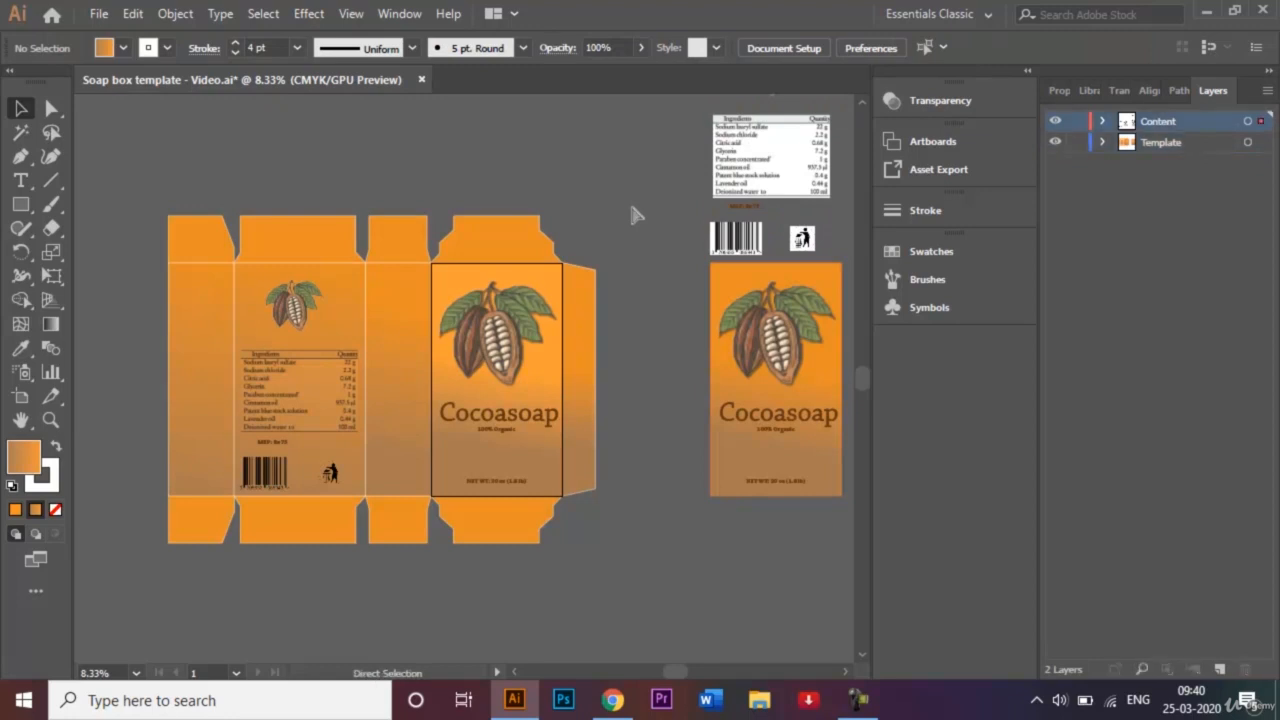
{"action": "key", "text": "ctrl+z"}
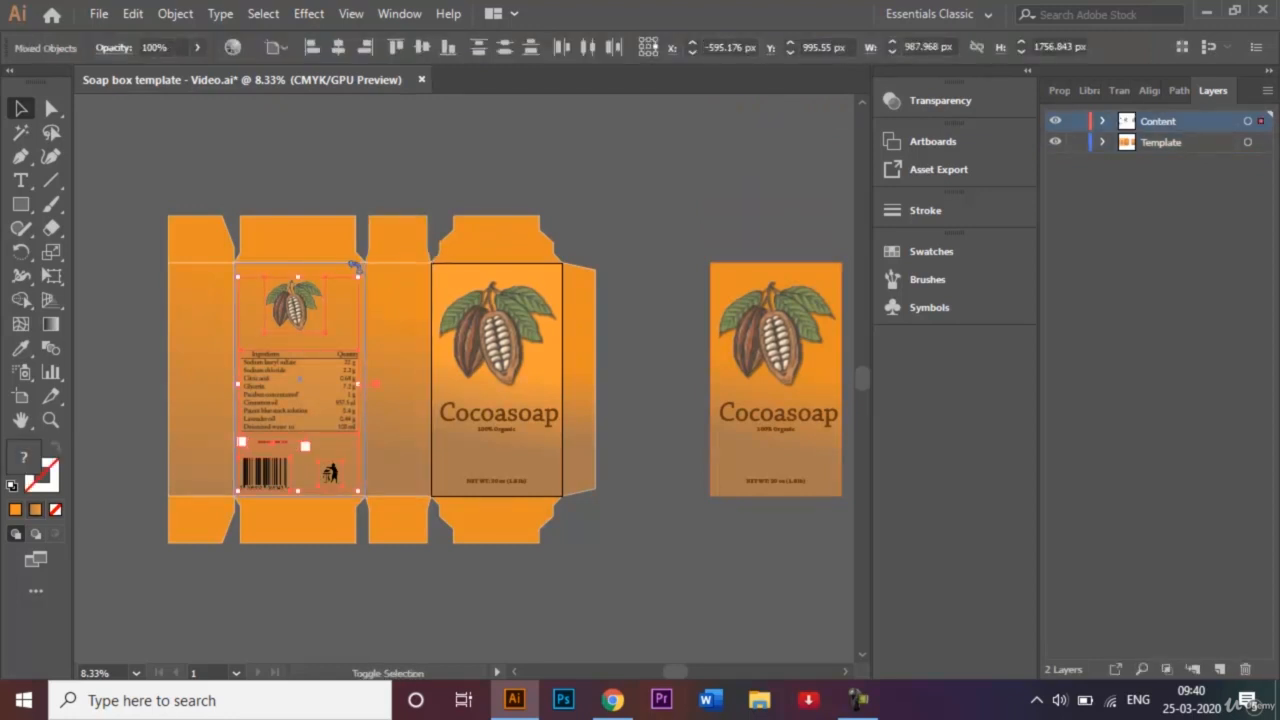
Duplicate the back panel's artwork together with its gradient background to just above the front panel copy
{"action": "left_click", "coordinate": [345, 288], "text": "shift"}
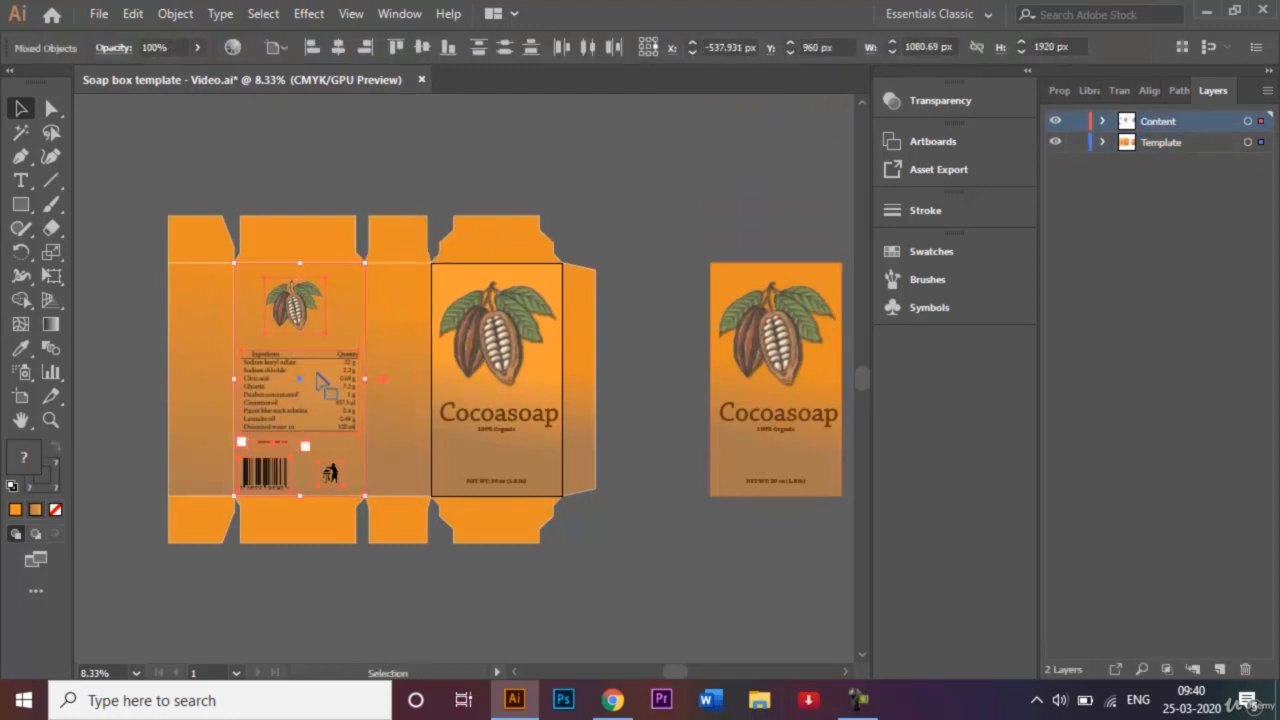
{"action": "left_click_drag", "start_coordinate": [316, 375], "coordinate": [766, 131]}
{"action": "left_click", "coordinate": [588, 211]}
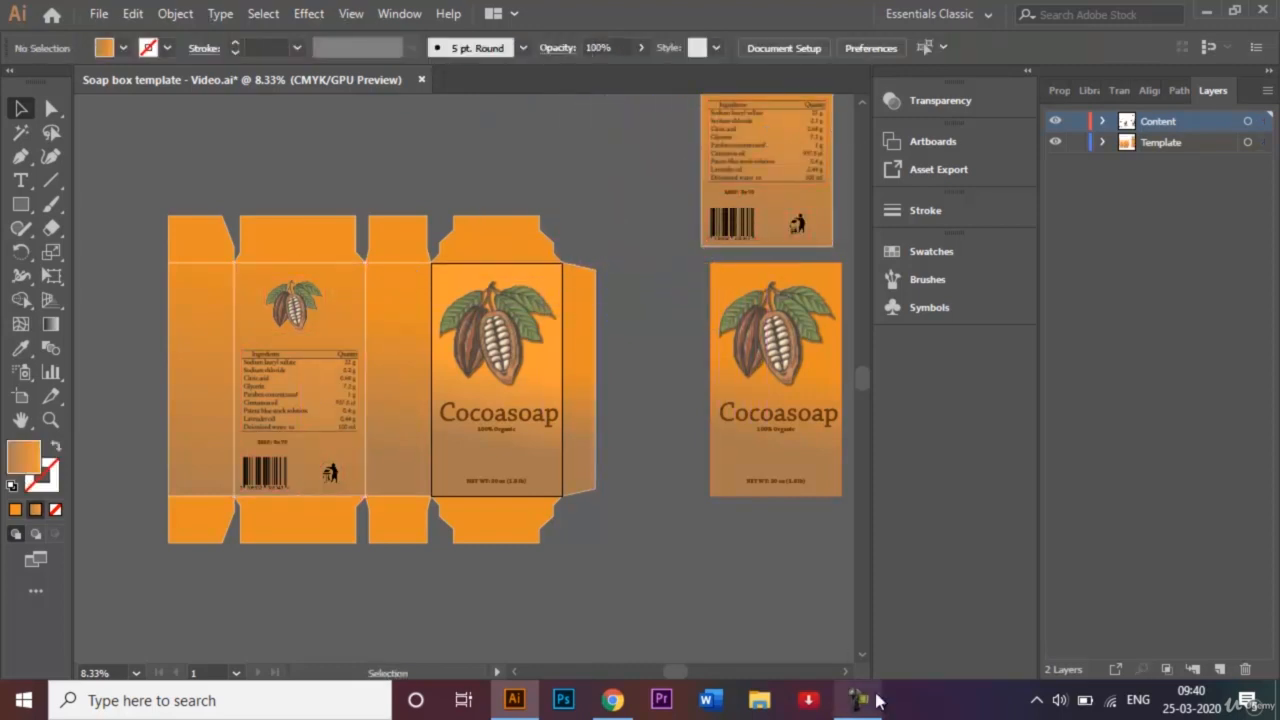
Duplicate only the original front panel's gradient background rectangle to the right of the front panel copy
{"action": "left_click", "coordinate": [844, 673]}
{"action": "left_click", "coordinate": [844, 673]}
{"action": "left_click", "coordinate": [844, 673]}
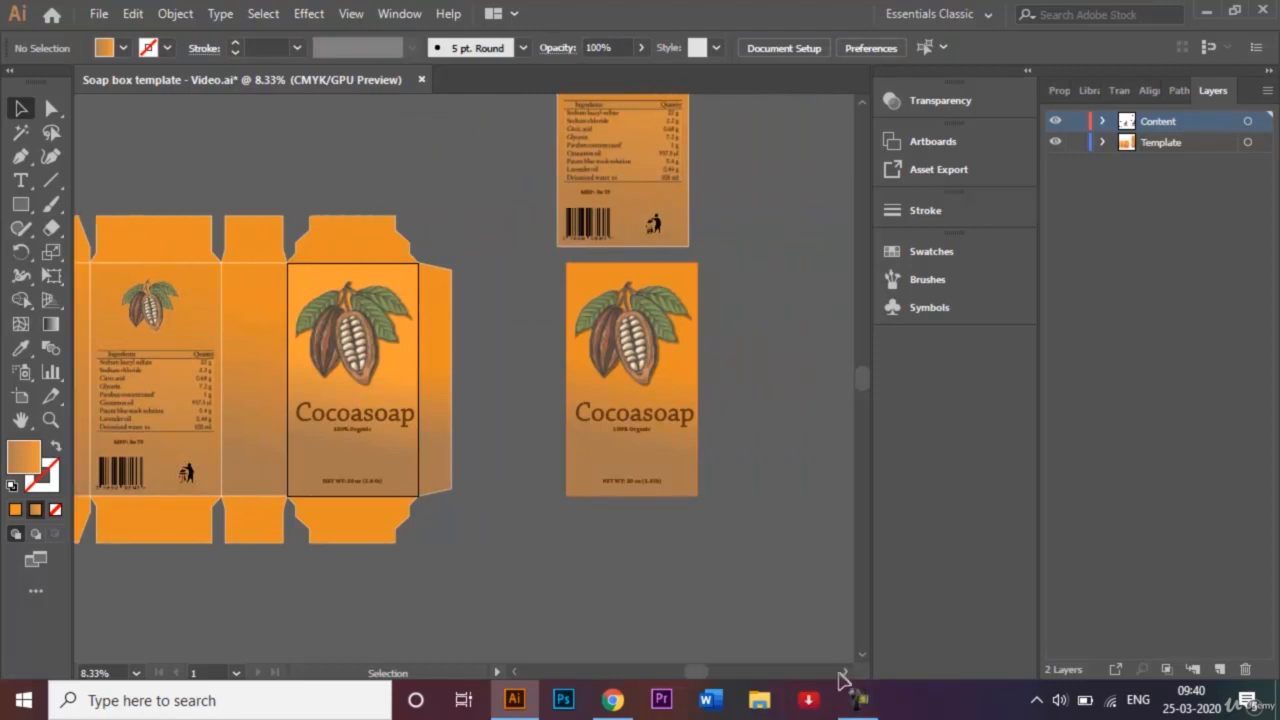
{"action": "left_click", "coordinate": [400, 278]}
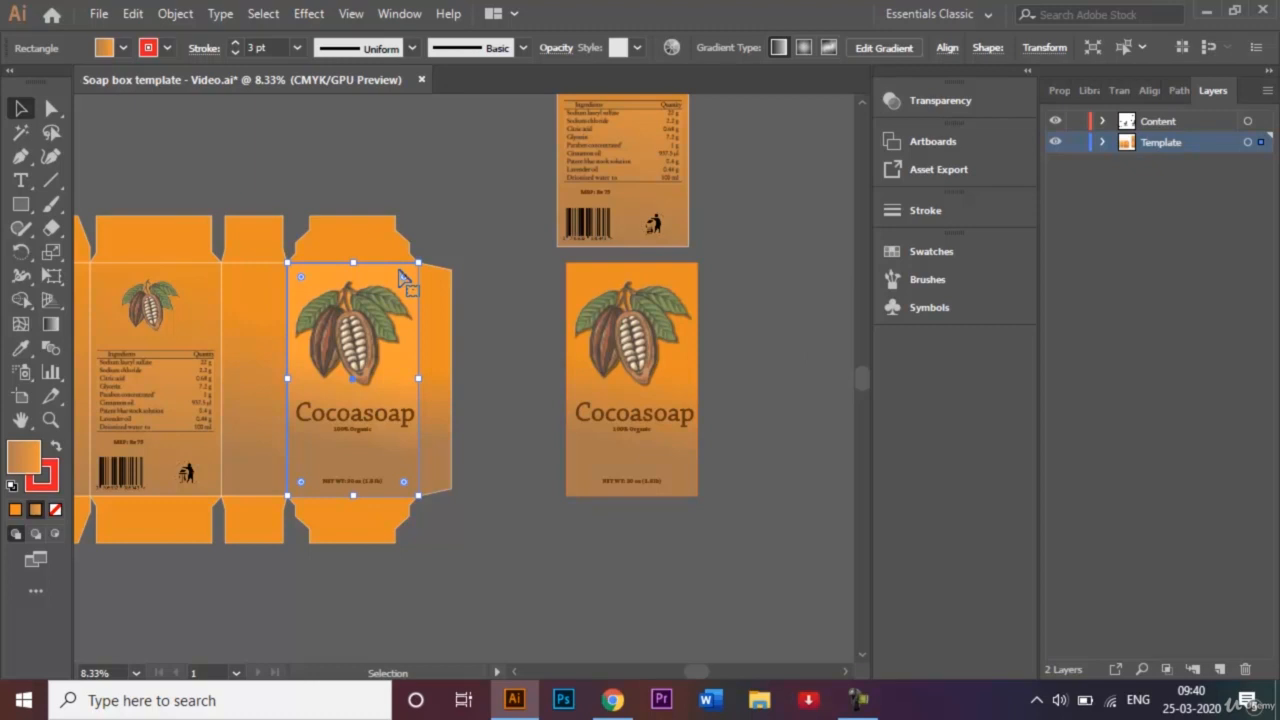
{"action": "left_click_drag", "start_coordinate": [400, 278], "coordinate": [855, 284]}
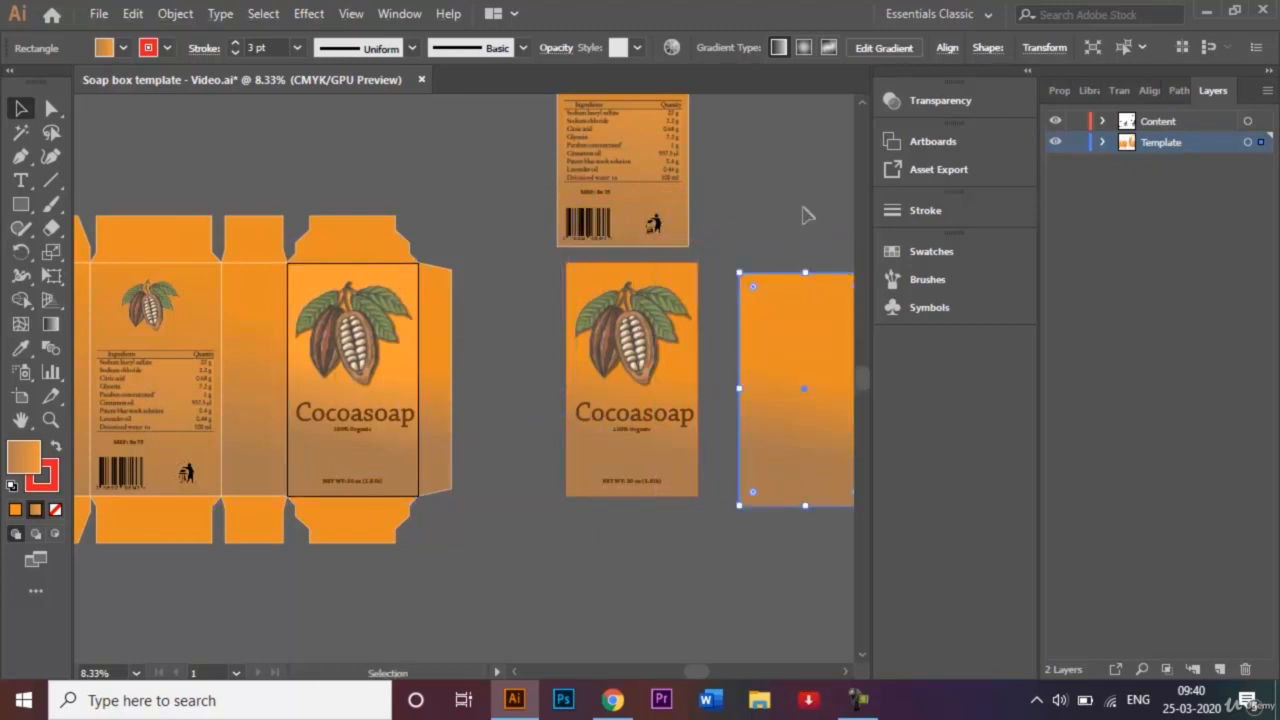
{"action": "left_click", "coordinate": [808, 215]}
Group all objects of the front panel copy
{"action": "left_click", "coordinate": [847, 673]}
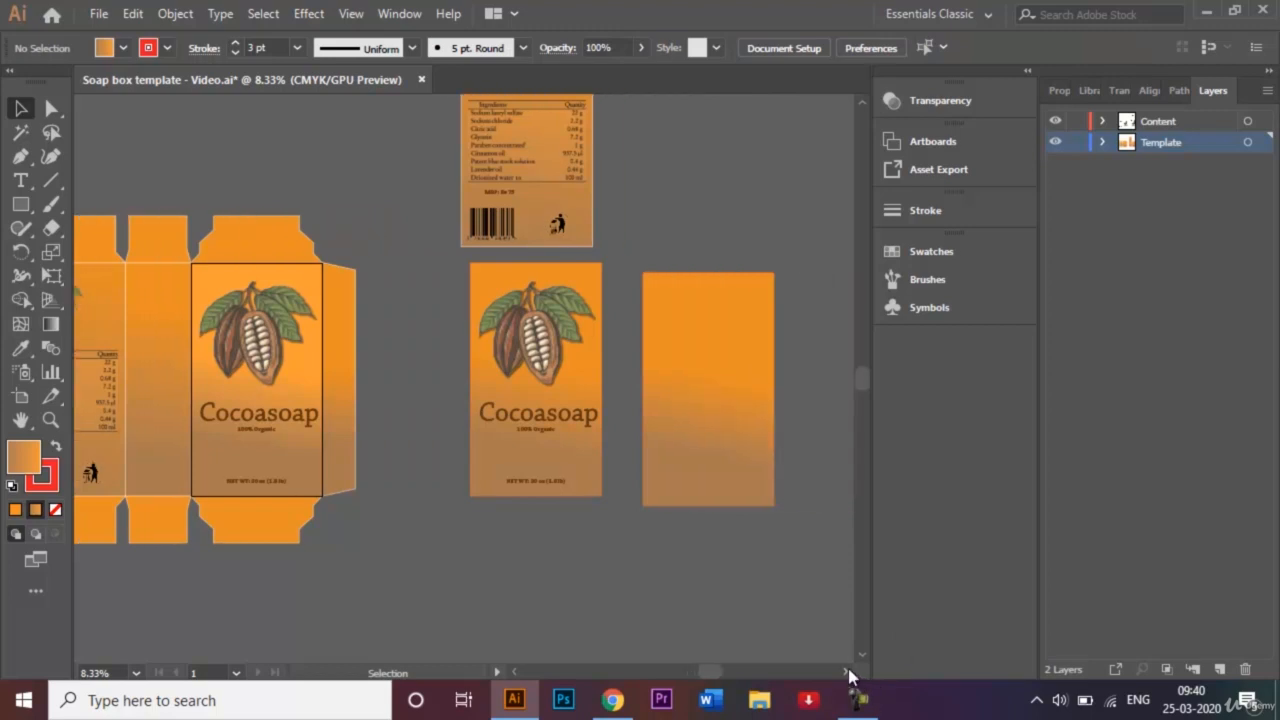
{"action": "left_click", "coordinate": [863, 104]}
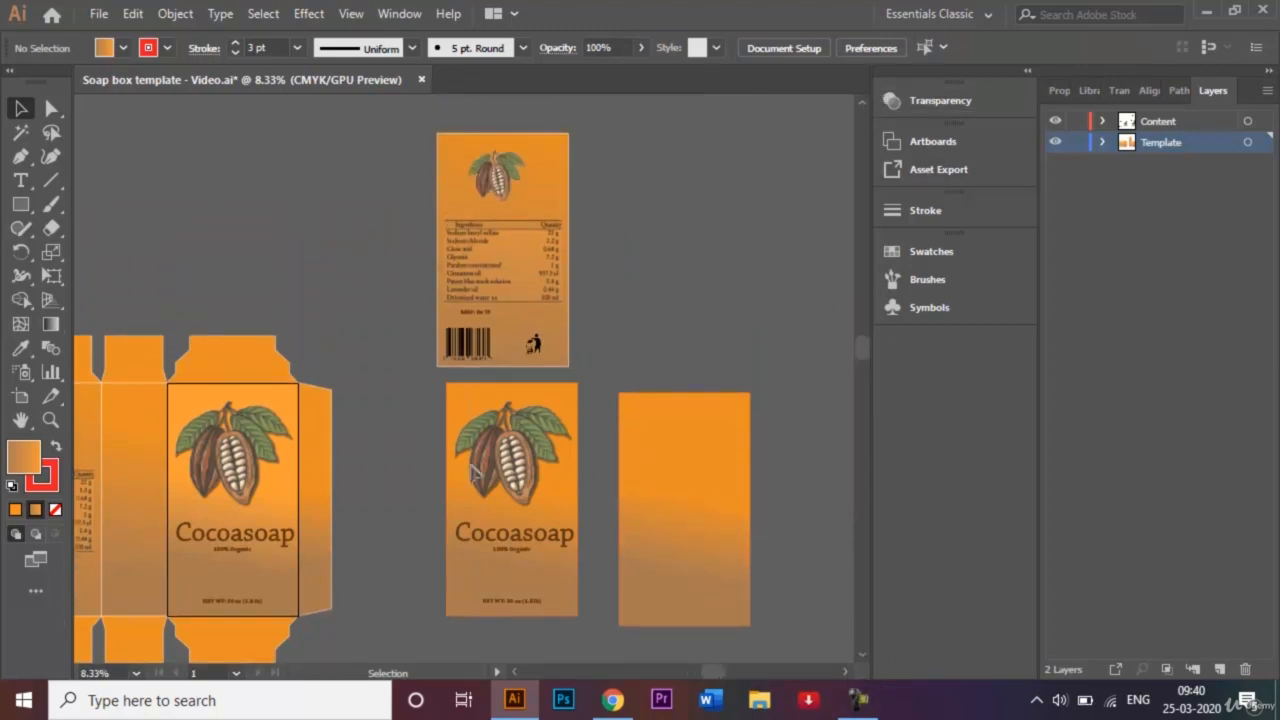
{"action": "left_click", "coordinate": [580, 626]}
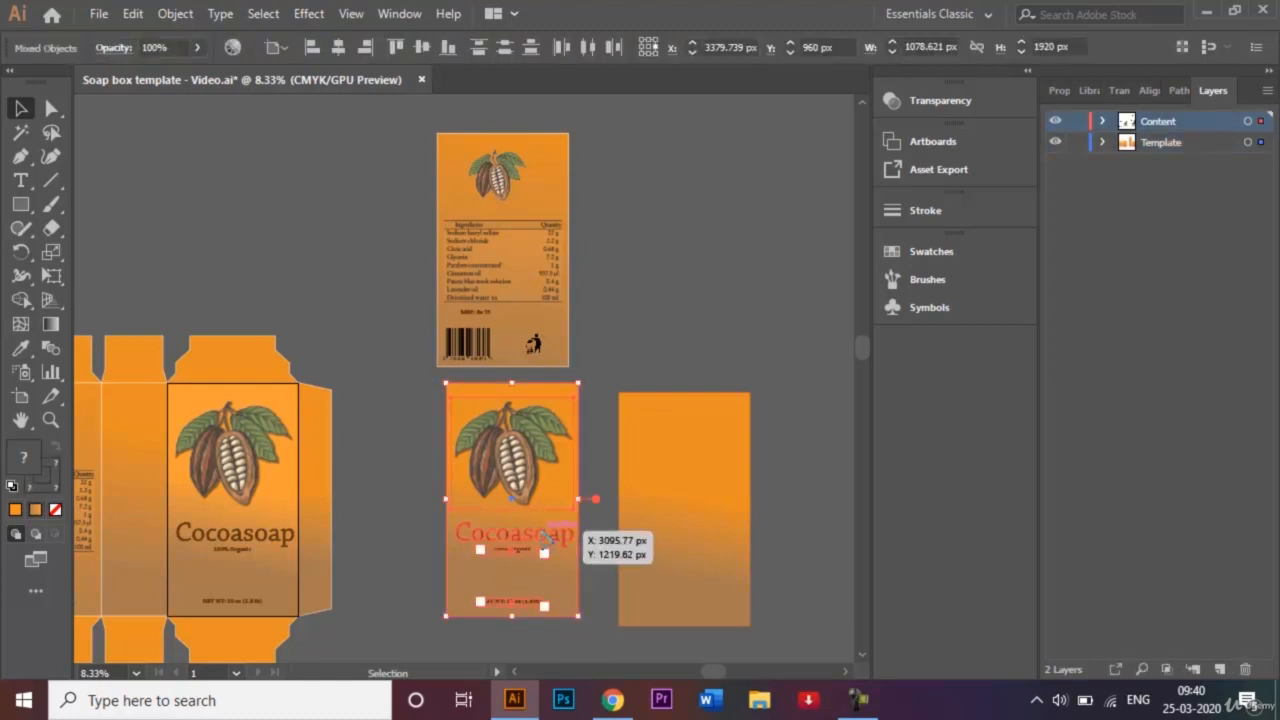
{"action": "right_click", "coordinate": [544, 535]}
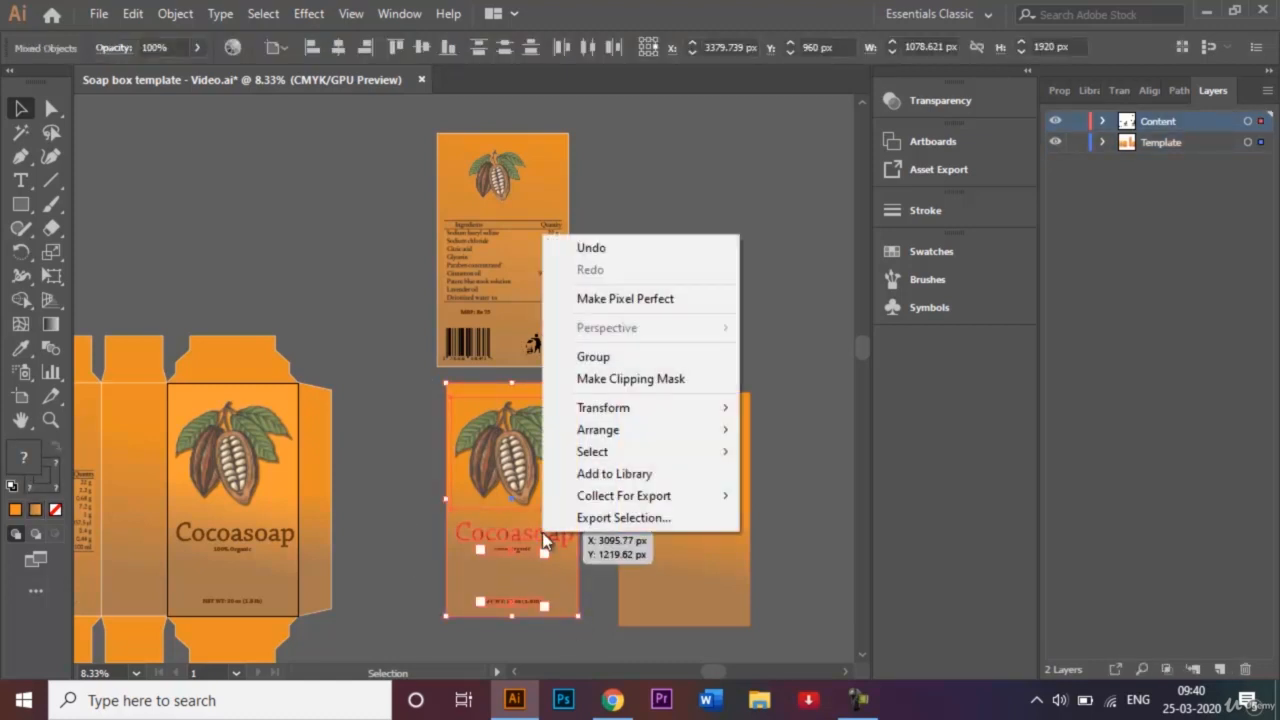
{"action": "left_click", "coordinate": [643, 358]}
{"action": "left_click", "coordinate": [628, 343]}
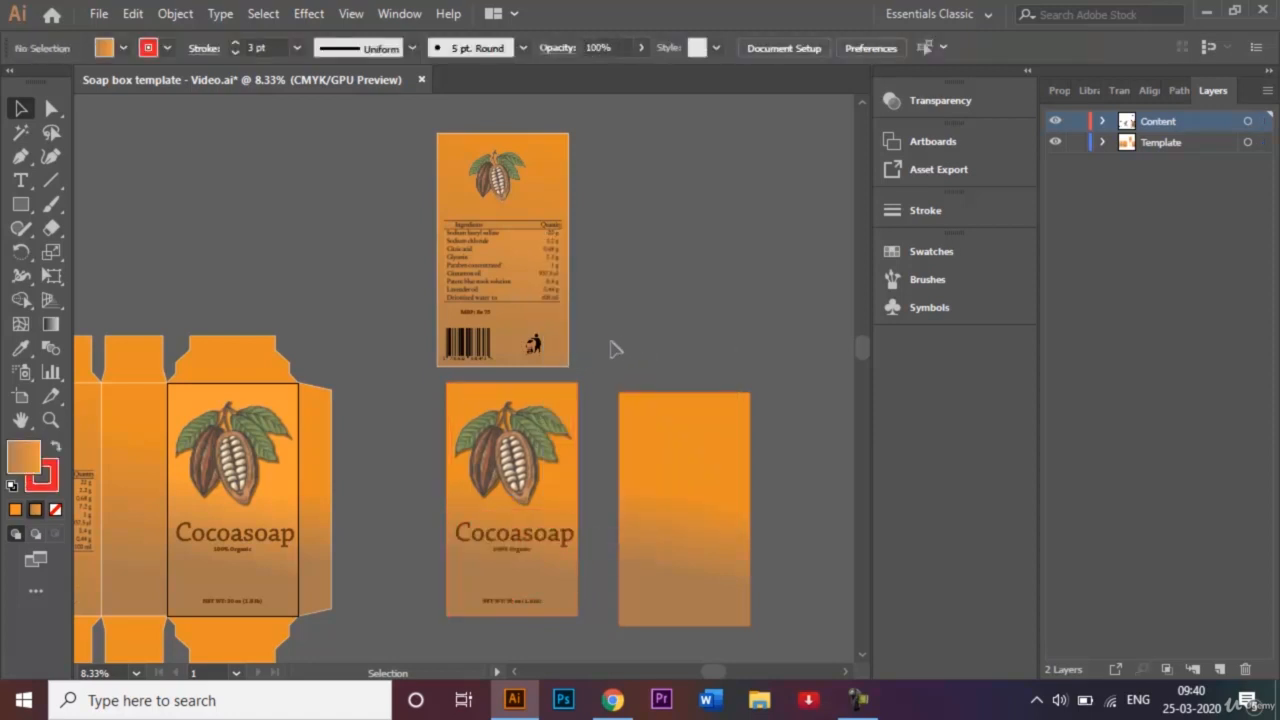
Group all objects of the back panel copy above the front panel copy
{"action": "left_click_drag", "start_coordinate": [615, 348], "coordinate": [432, 194]}
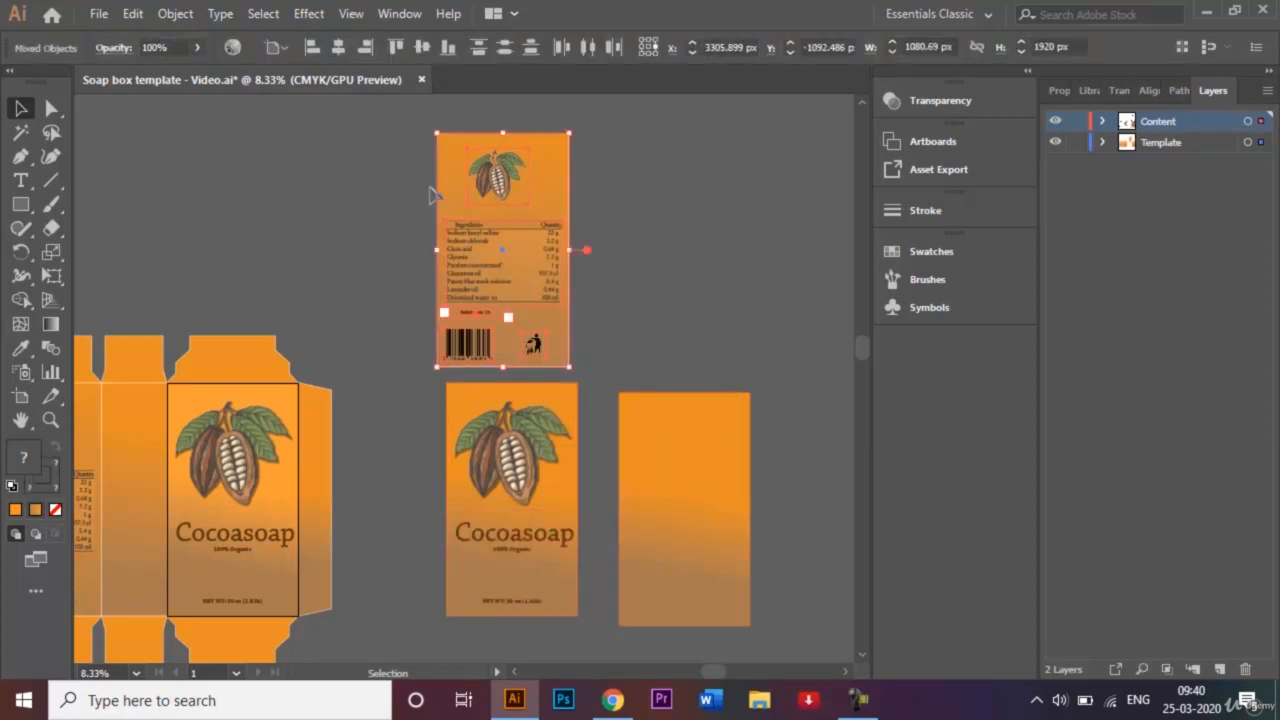
{"action": "left_click", "coordinate": [595, 189]}
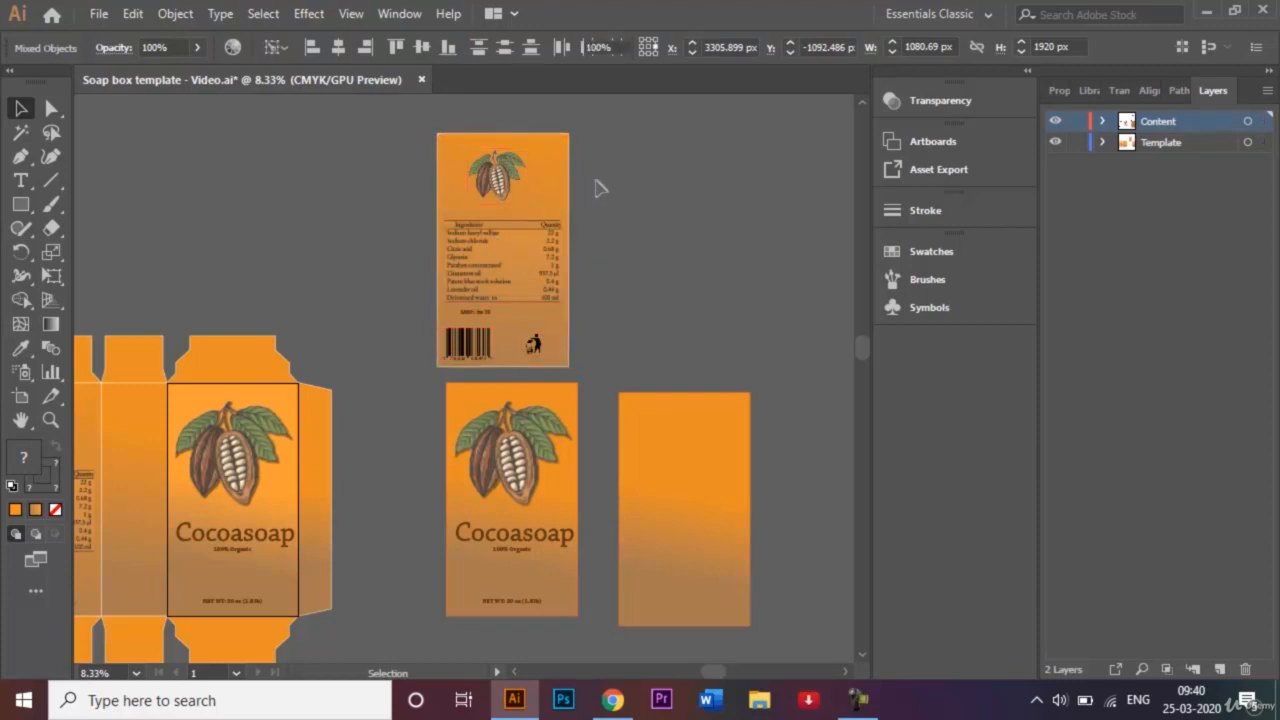
{"action": "left_click_drag", "start_coordinate": [608, 366], "coordinate": [563, 312]}
{"action": "right_click", "coordinate": [559, 307]}
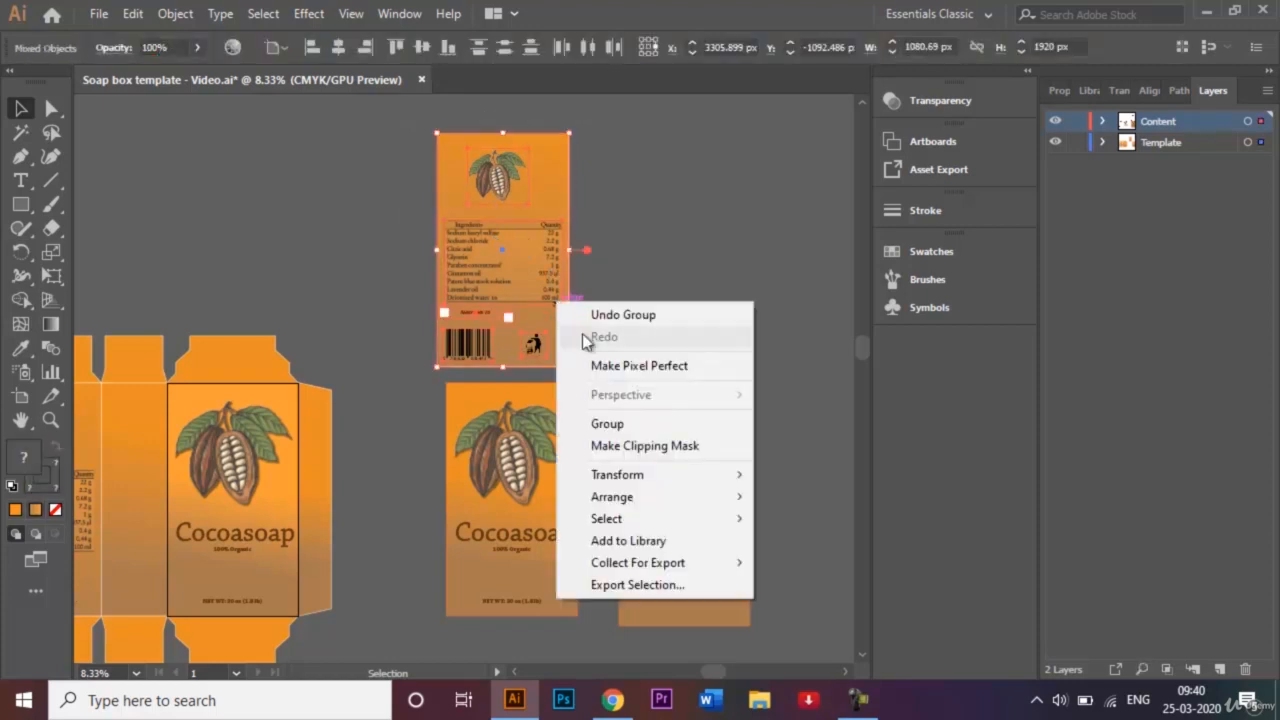
{"action": "left_click", "coordinate": [652, 426]}
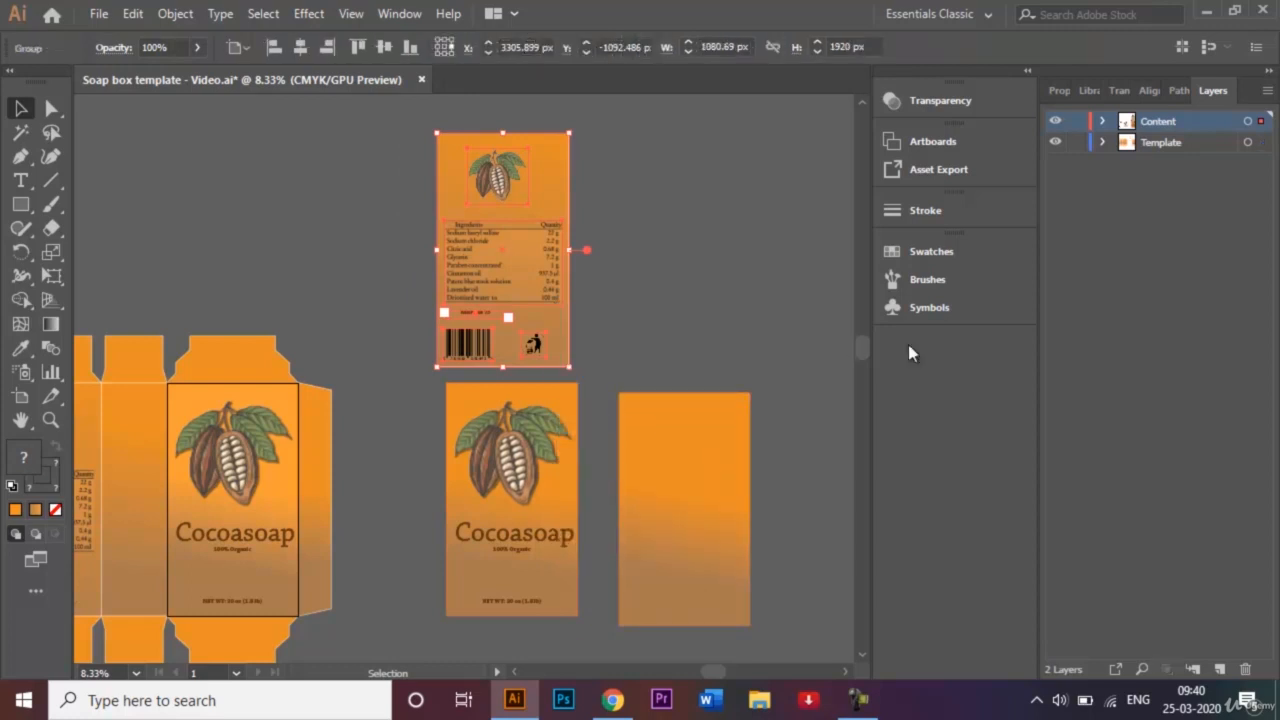
{"action": "left_click", "coordinate": [950, 310]}
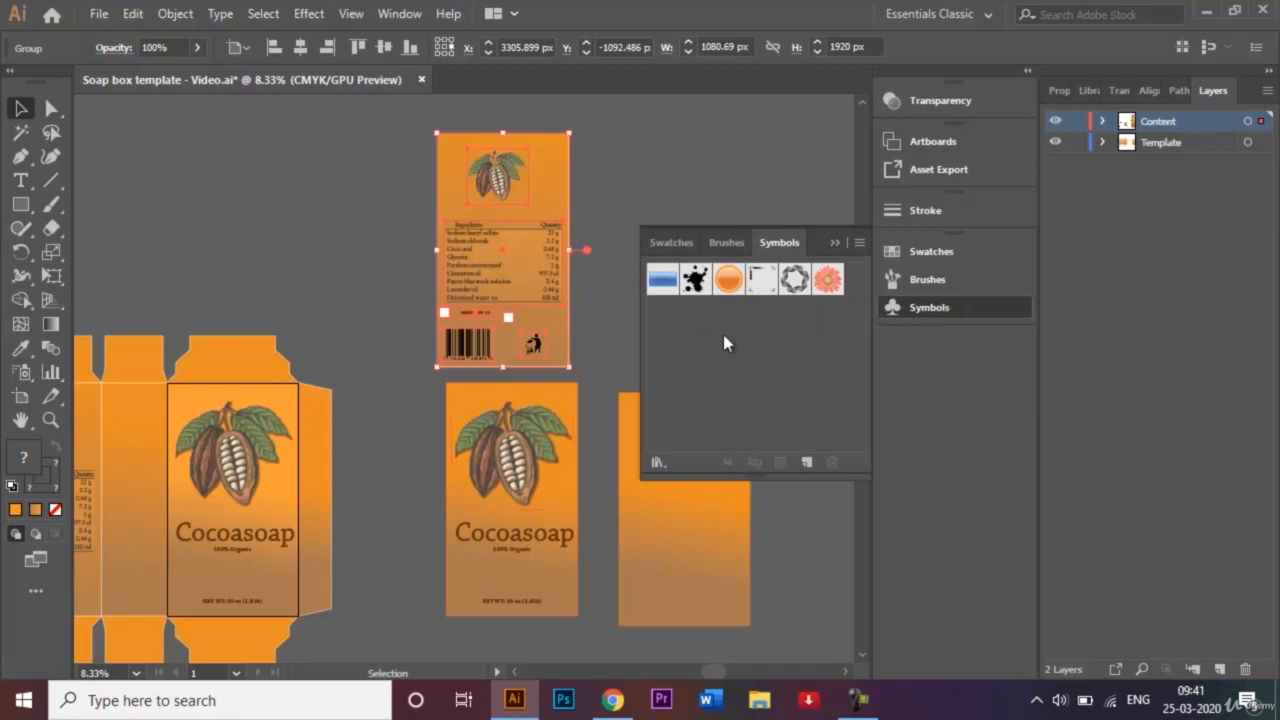
{"action": "left_click", "coordinate": [836, 245]}
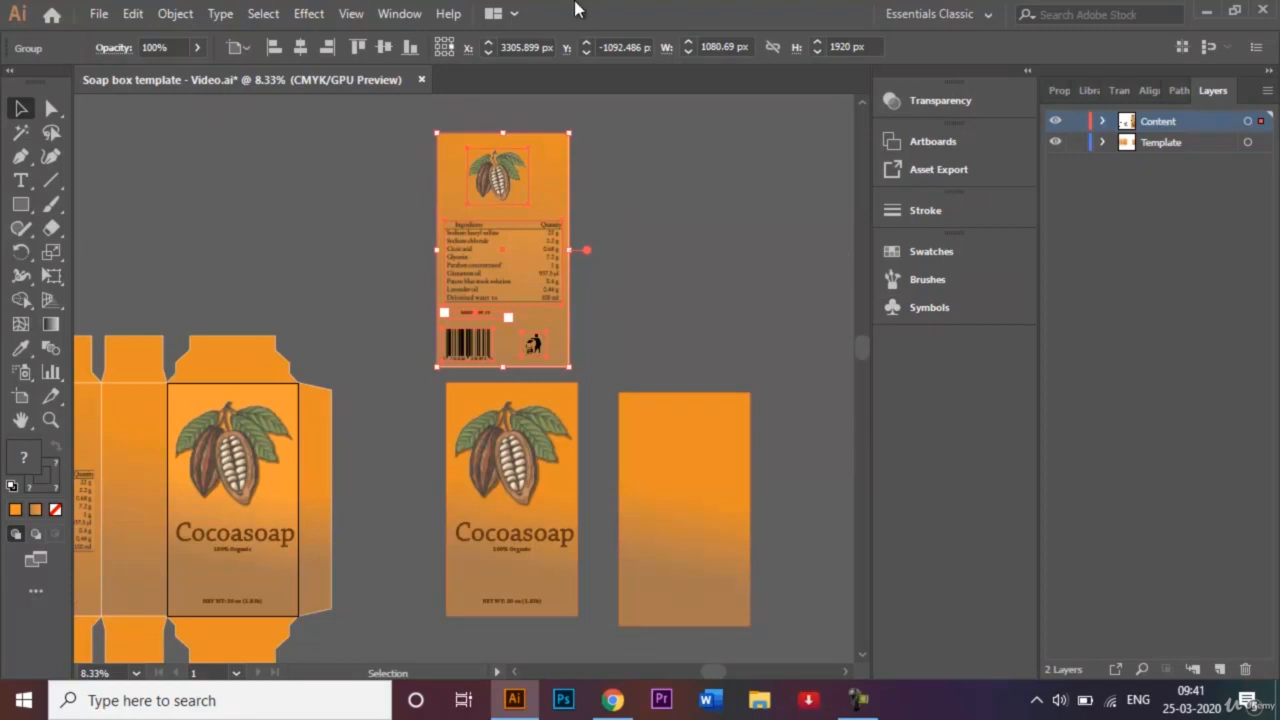
{"action": "left_click", "coordinate": [404, 13]}
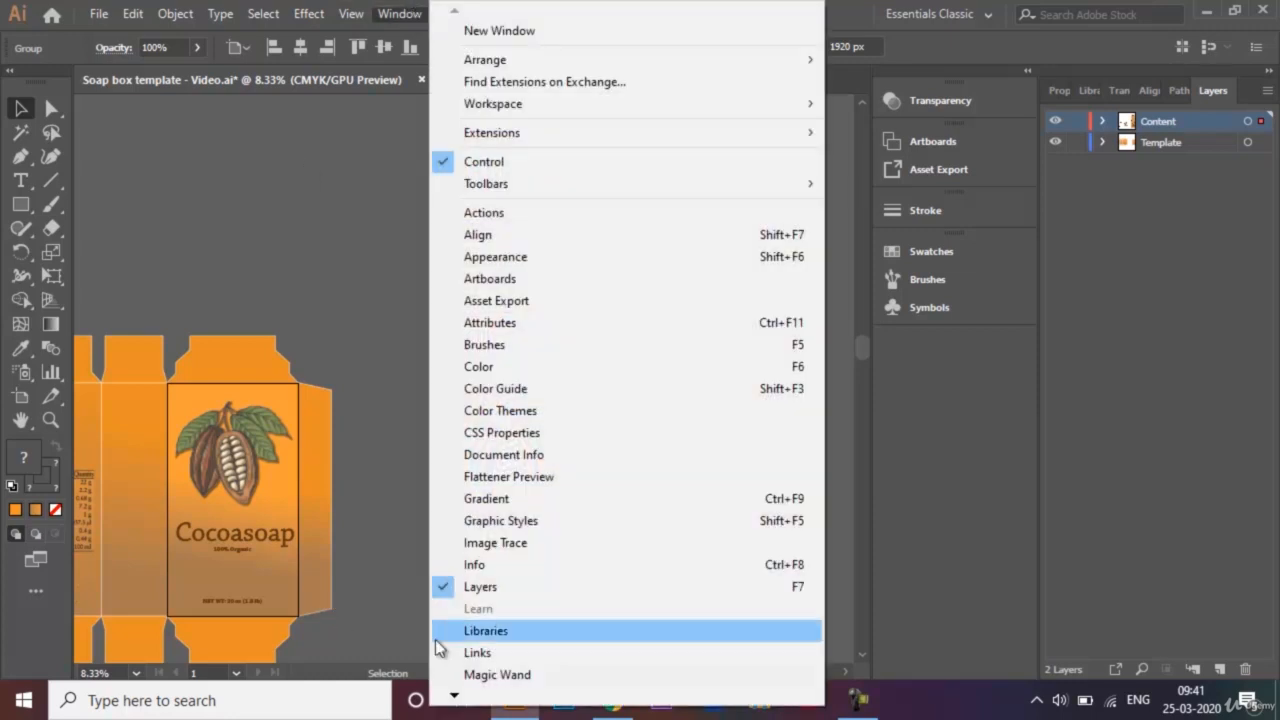
{"action": "mouse_move", "coordinate": [462, 705]}
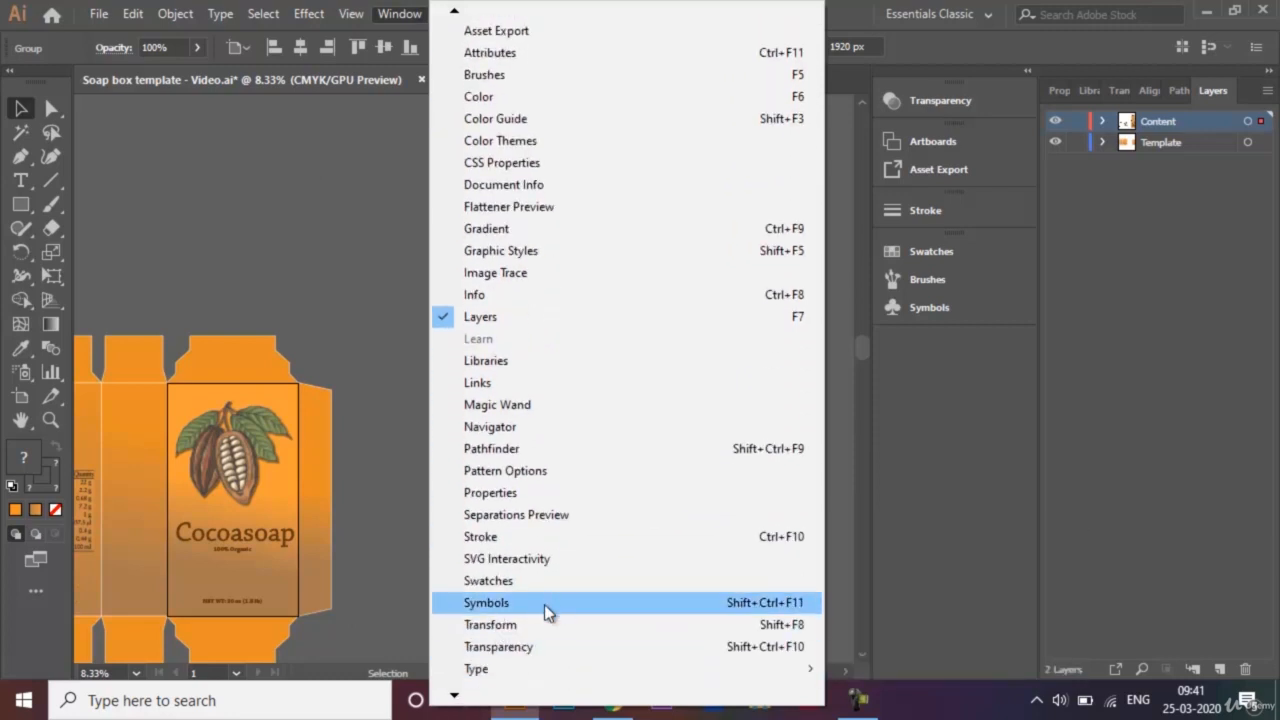
{"action": "left_click", "coordinate": [962, 522]}
Save the grouped back panel copy as a dynamic symbol named "Backside Symbol" and delete its artwork from the canvas
{"action": "left_click", "coordinate": [928, 313]}
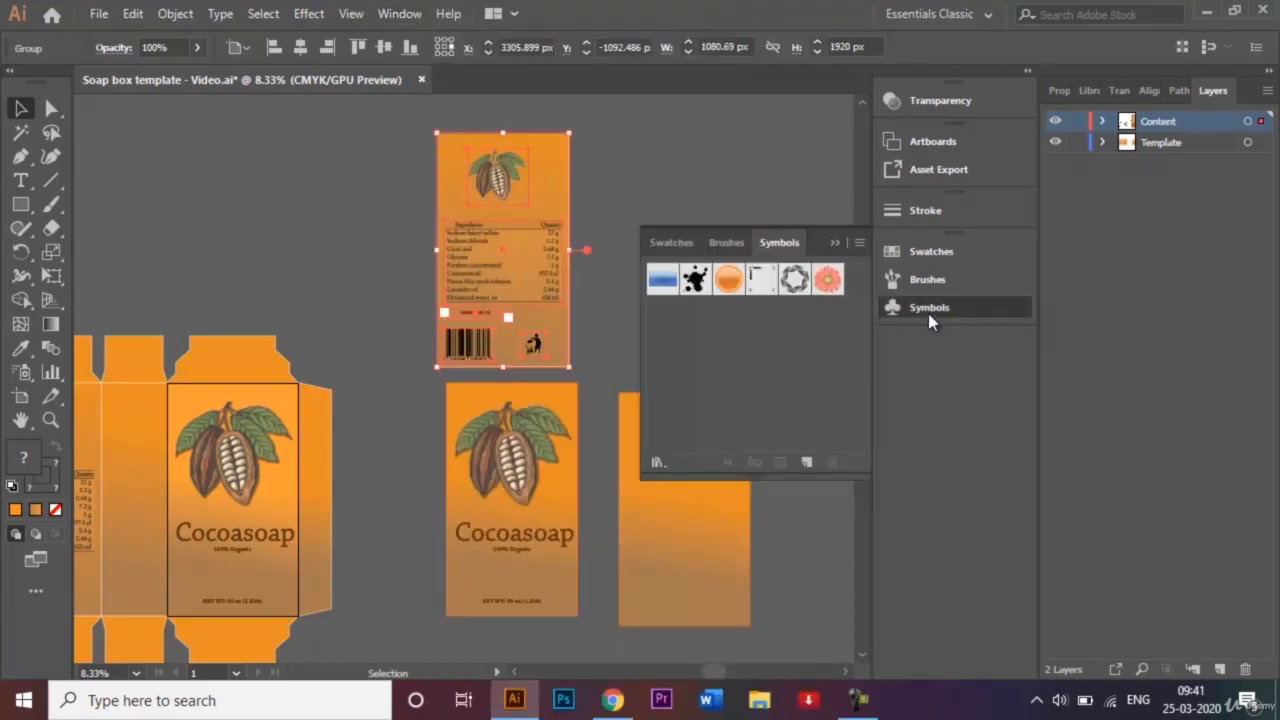
{"action": "left_click_drag", "start_coordinate": [548, 186], "coordinate": [711, 345]}
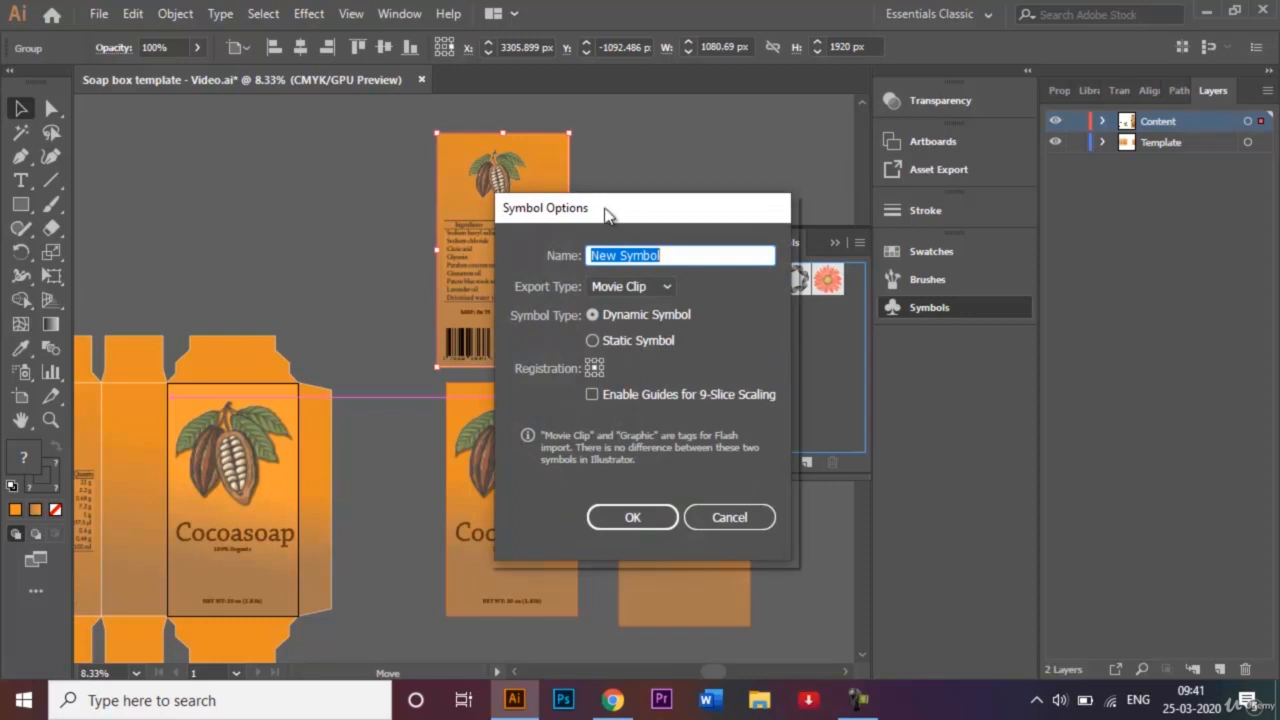
{"action": "left_click", "coordinate": [615, 255]}
{"action": "key", "text": "BackSpace"}
{"action": "key", "text": "BackSpace"}
{"action": "key", "text": "BackSpace"}
{"action": "type", "text": "Backside"}
{"action": "left_click", "coordinate": [655, 520]}
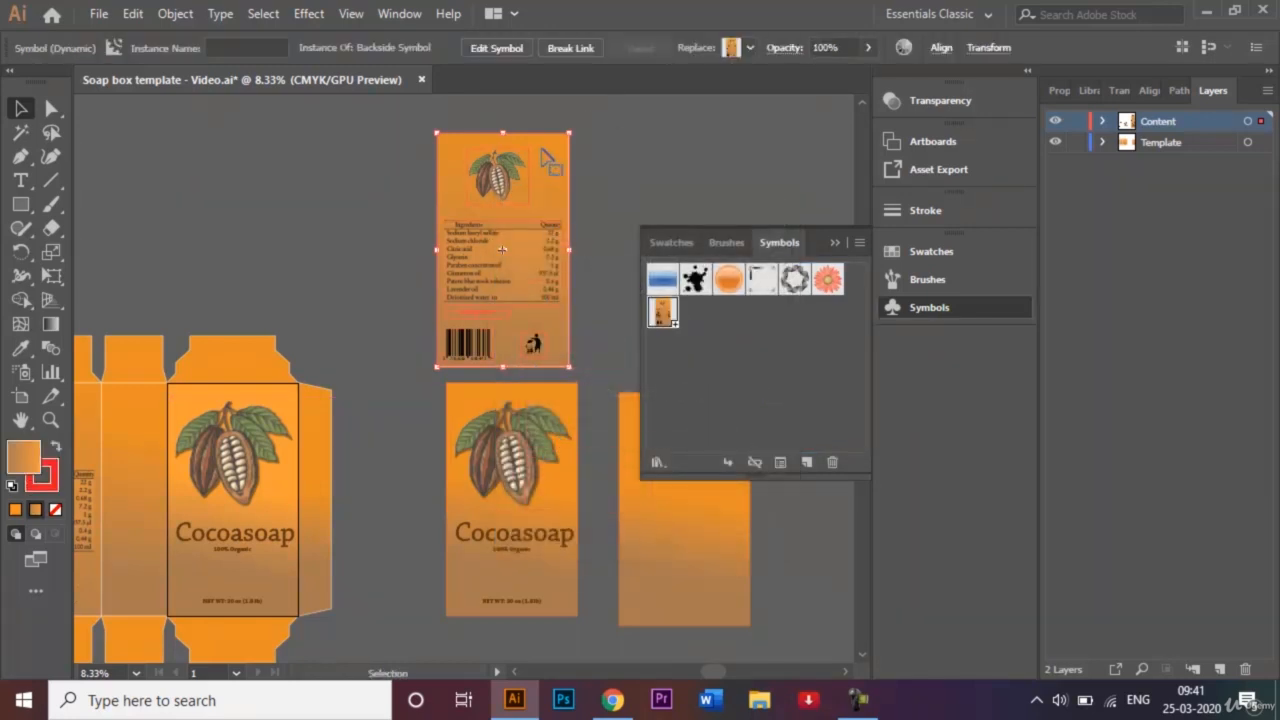
{"action": "key", "text": "Delete"}
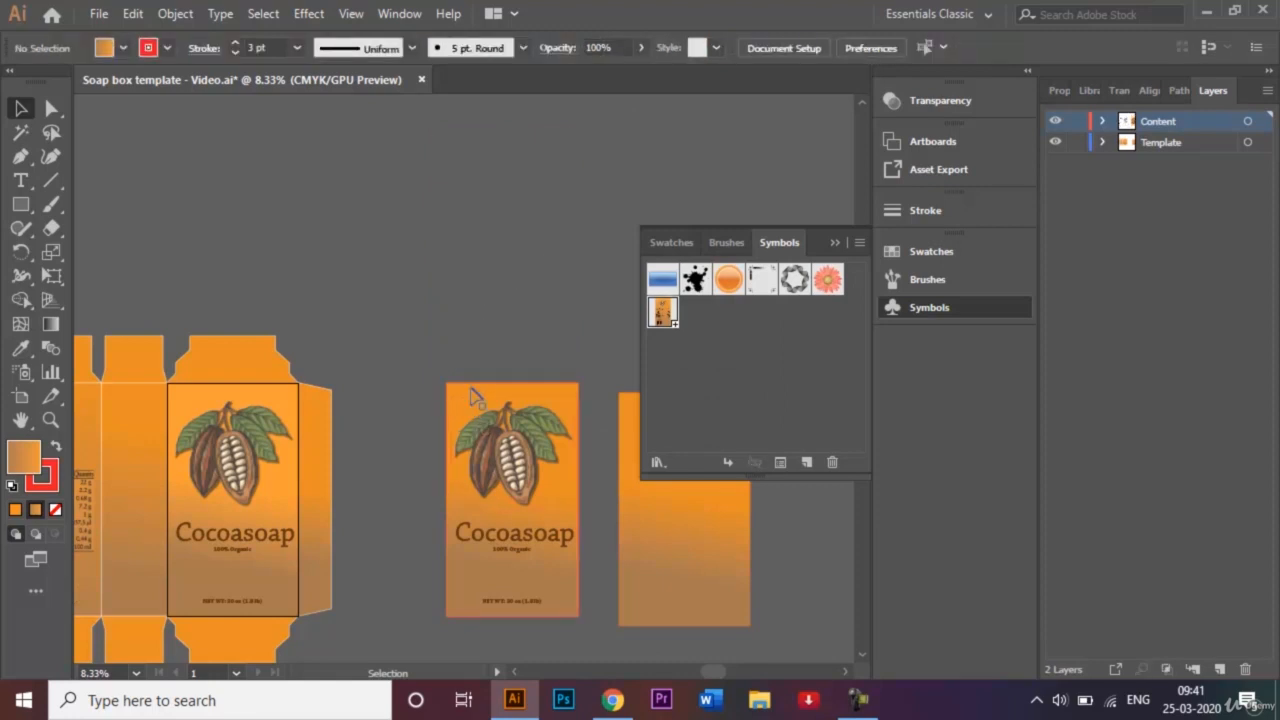
Save the grouped front panel copy as a dynamic symbol named "Frontside Symbol" and delete its artwork from the canvas
{"action": "left_click_drag", "start_coordinate": [475, 397], "coordinate": [740, 353]}
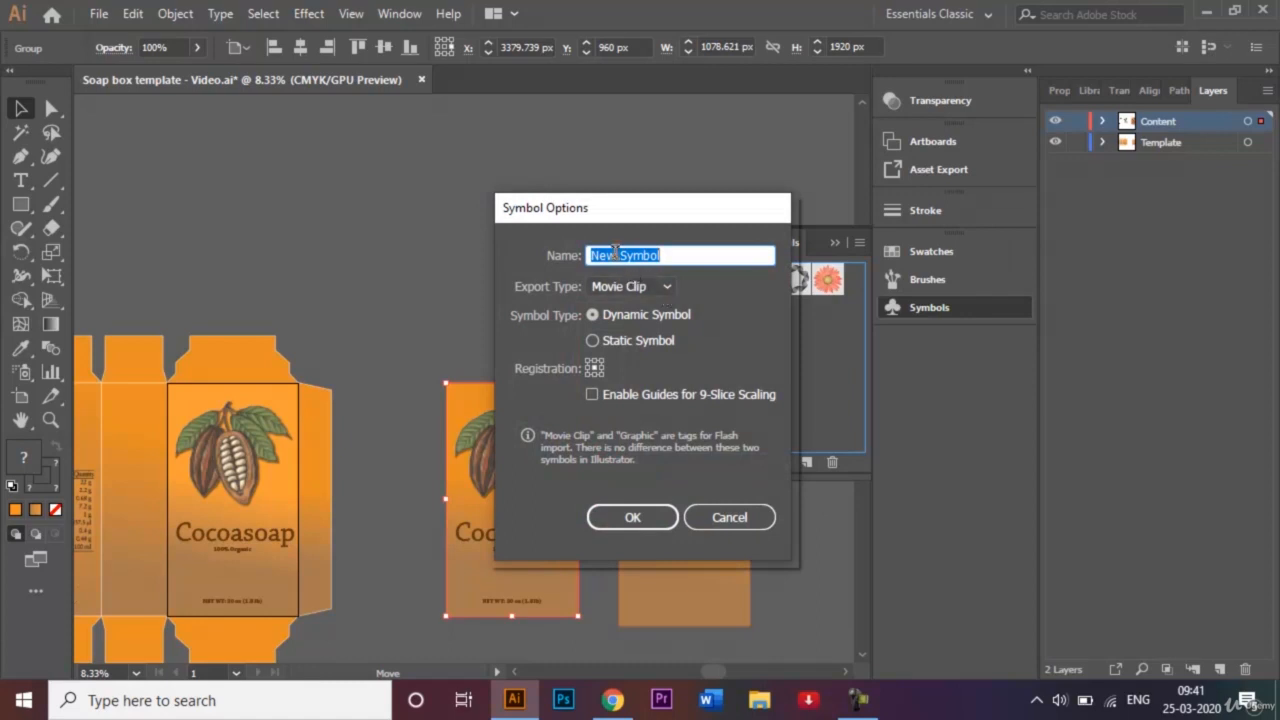
{"action": "right_click", "coordinate": [615, 252]}
{"action": "left_click", "coordinate": [615, 252]}
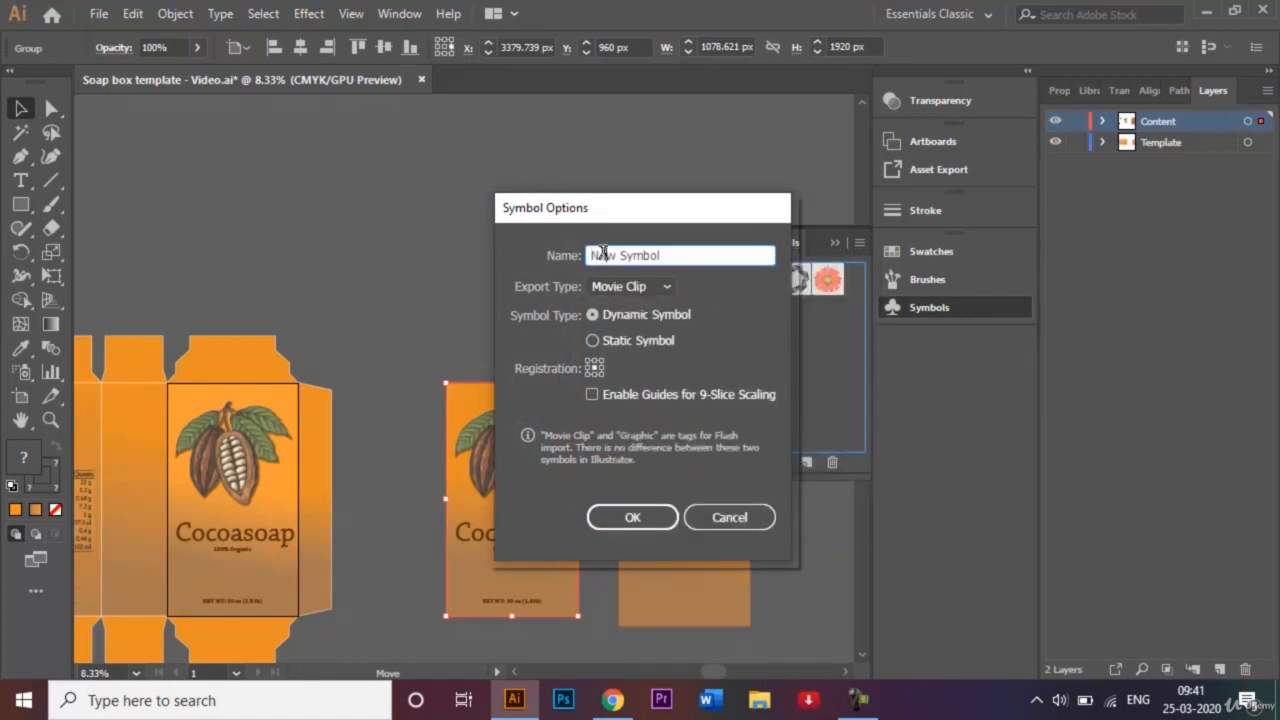
{"action": "left_click_drag", "start_coordinate": [617, 257], "coordinate": [581, 262]}
{"action": "key", "text": "BackSpace"}
{"action": "type", "text": "Front"}
{"action": "type", "text": "side"}
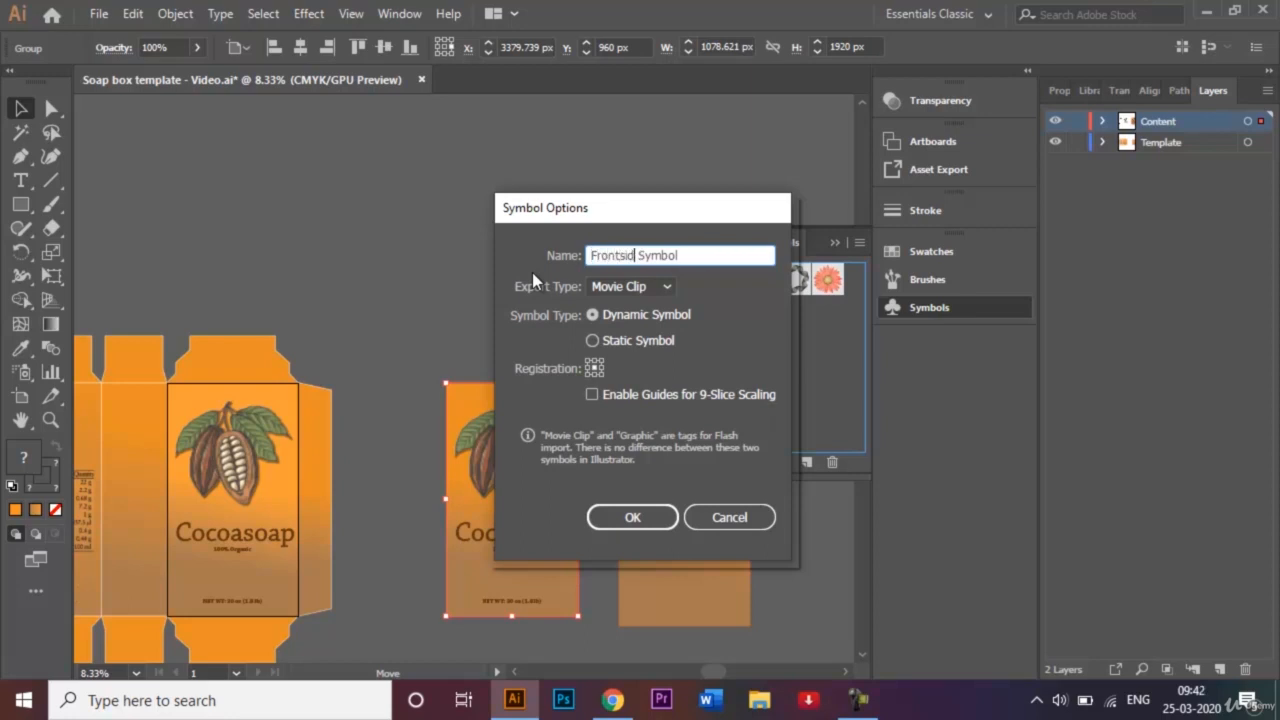
{"action": "left_click", "coordinate": [634, 517]}
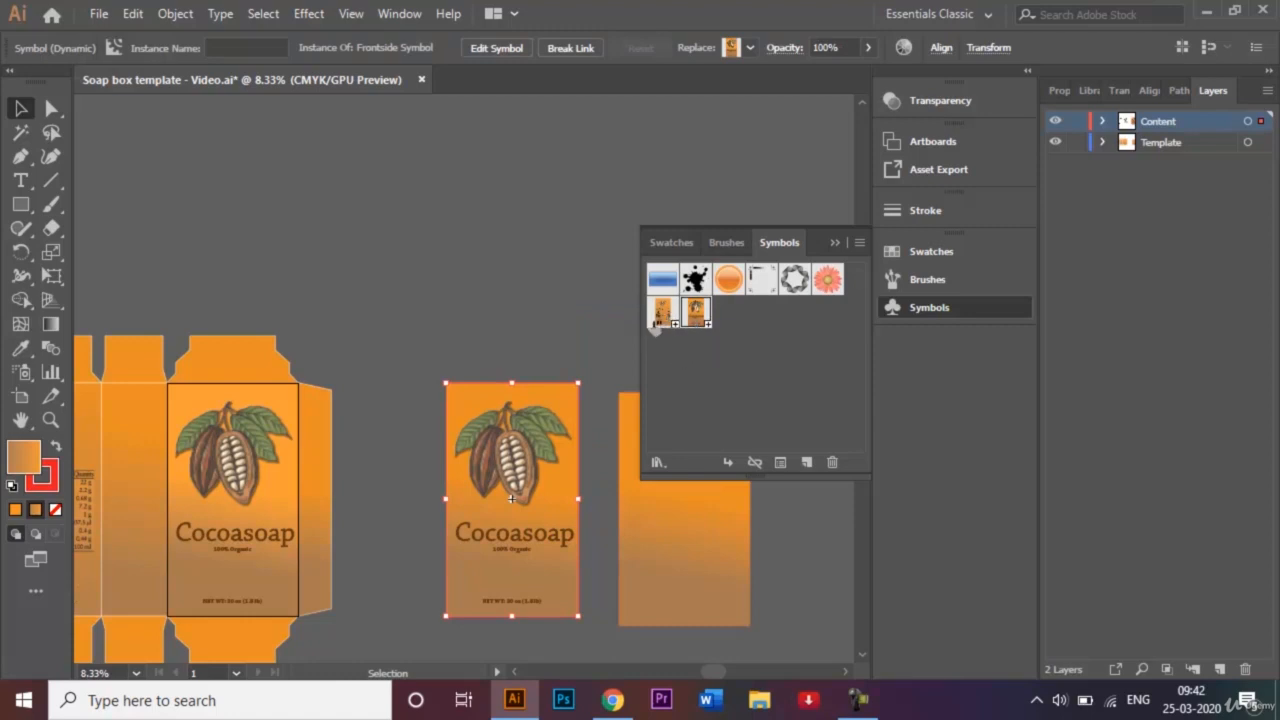
{"action": "left_click", "coordinate": [460, 345]}
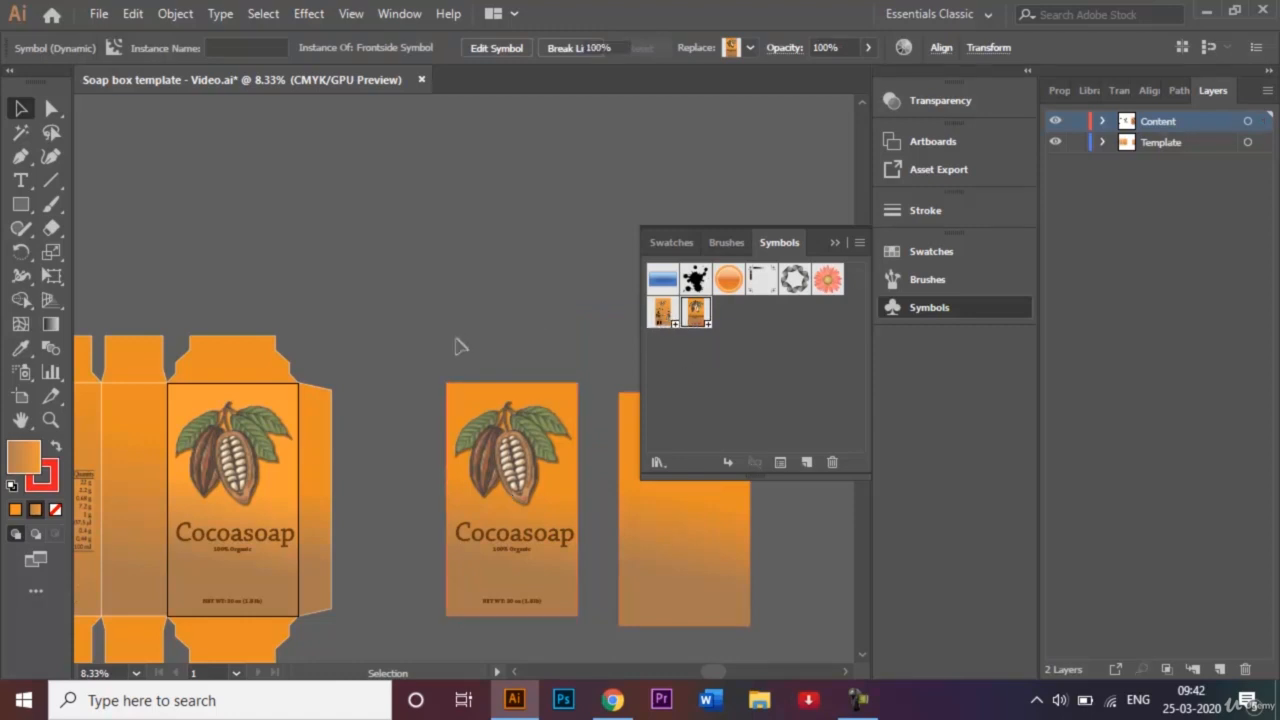
{"action": "left_click", "coordinate": [492, 395]}
{"action": "key", "text": "Delete"}
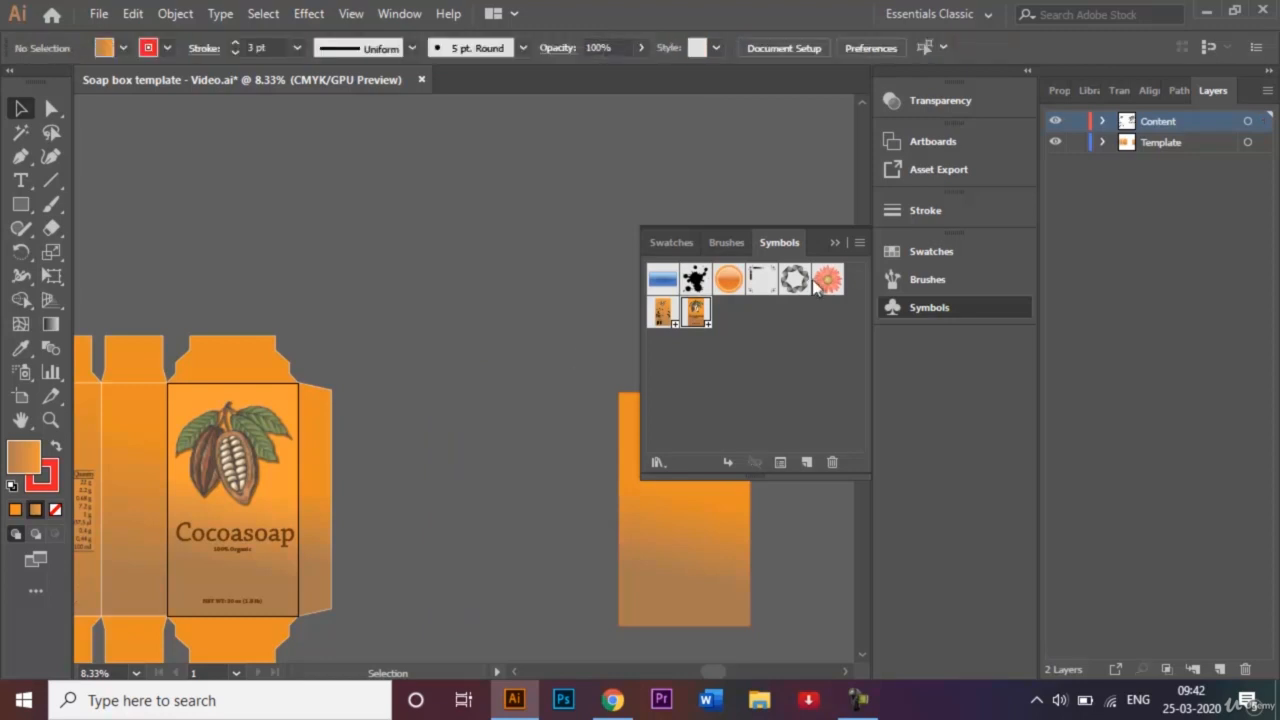
Move the blank gradient rectangle slightly closer to the box template and set its stroke to None
{"action": "left_click", "coordinate": [835, 242]}
{"action": "left_click_drag", "start_coordinate": [700, 478], "coordinate": [620, 450]}
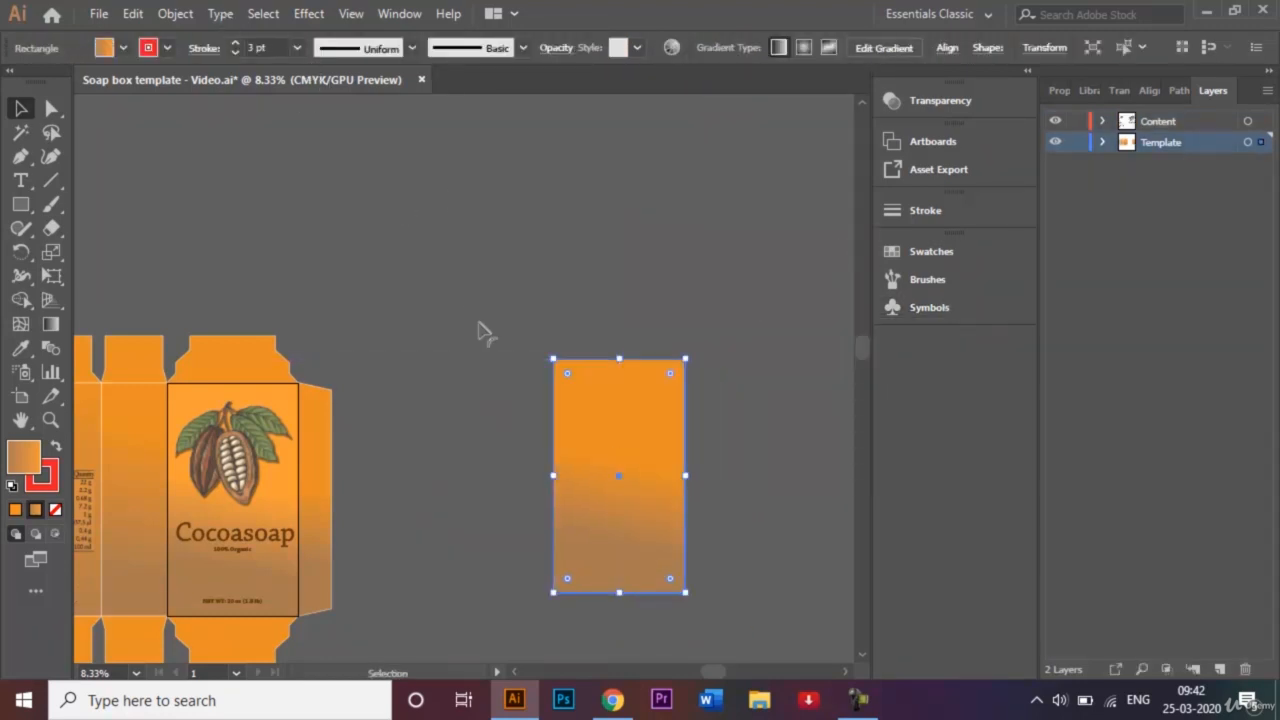
{"action": "left_click", "coordinate": [167, 48]}
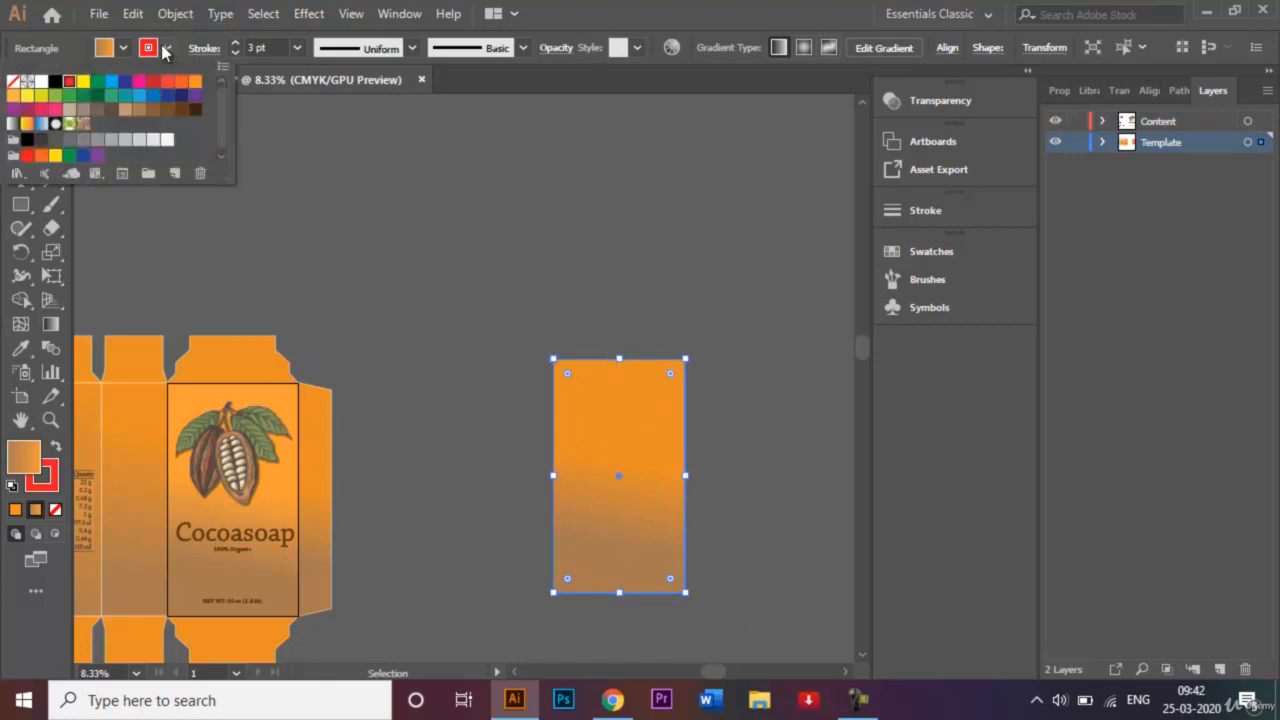
{"action": "left_click", "coordinate": [15, 85]}
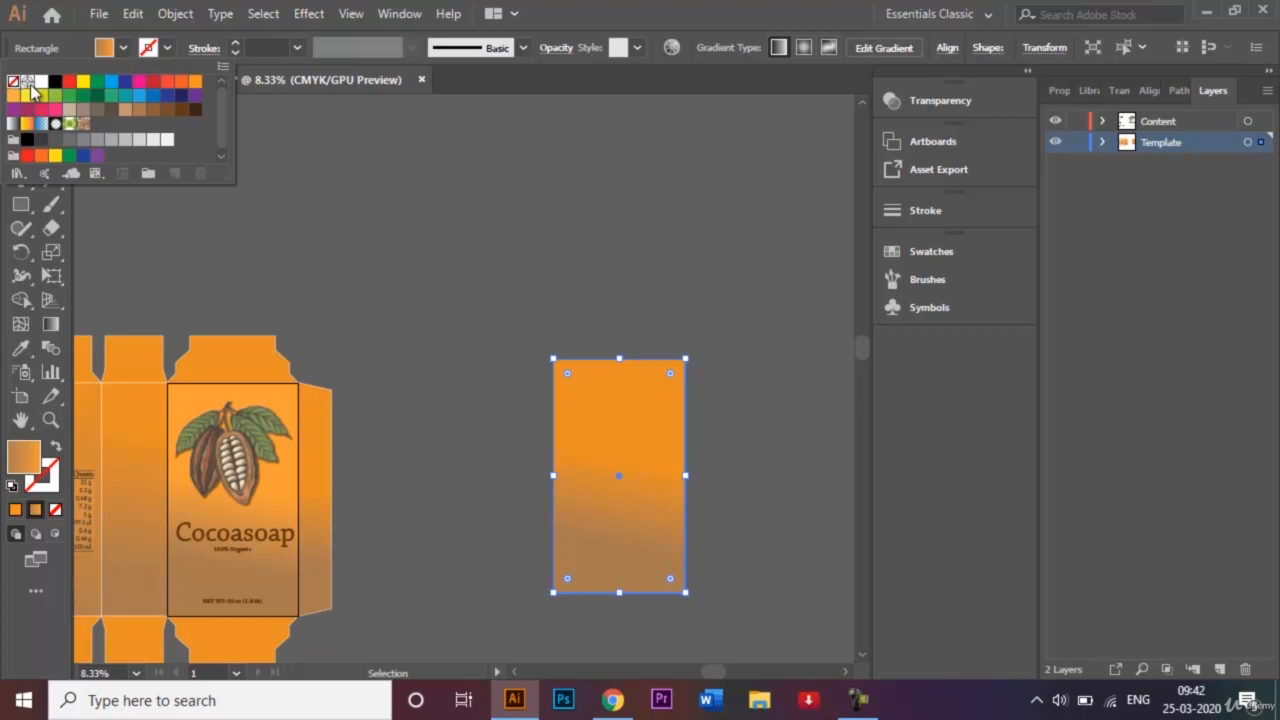
{"action": "left_click", "coordinate": [418, 220]}
{"action": "left_click", "coordinate": [474, 304]}
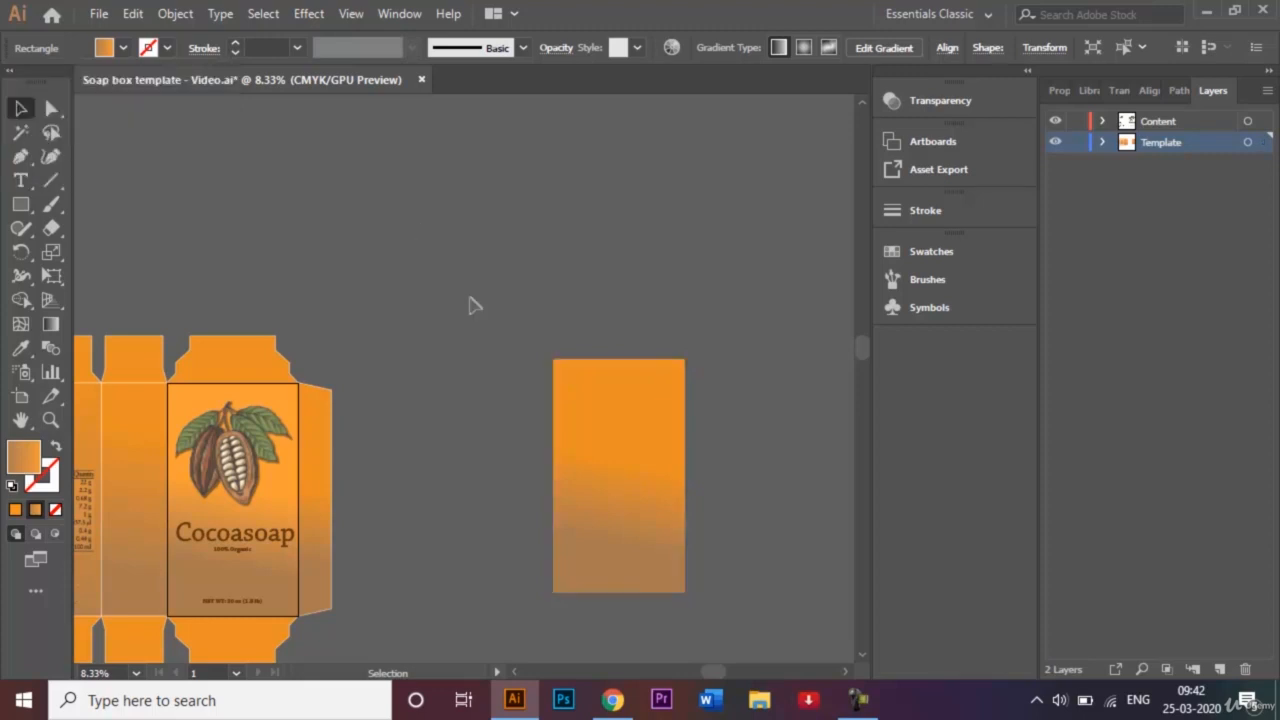
Start a 3D Extrude & Bevel effect on the gradient rectangle with a custom rotation of -7°, -34° and 1°
{"action": "left_click", "coordinate": [602, 428]}
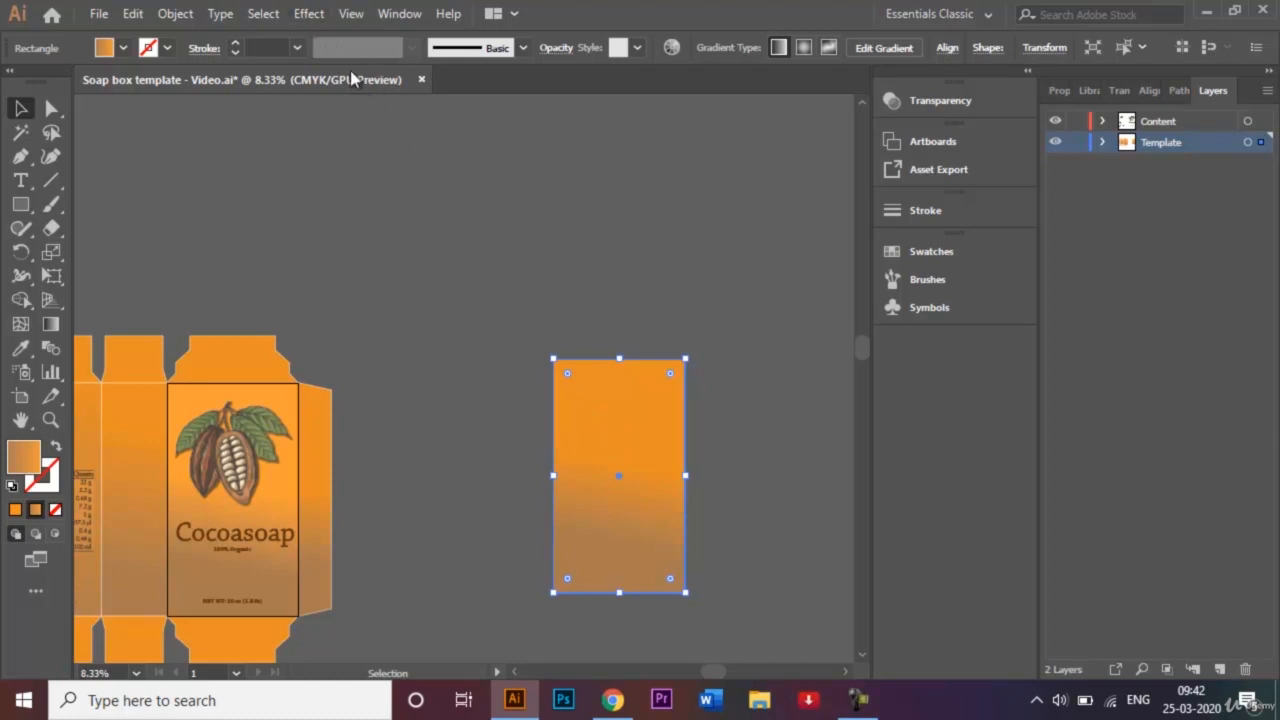
{"action": "left_click", "coordinate": [318, 18]}
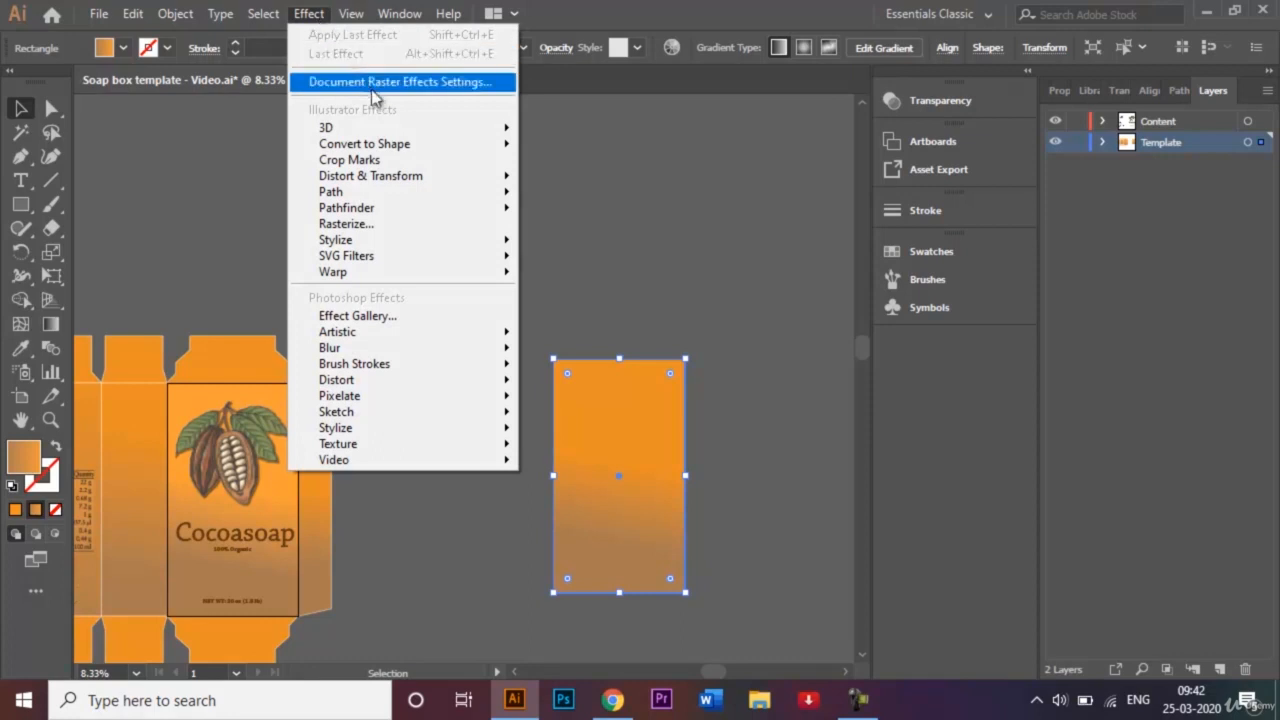
{"action": "mouse_move", "coordinate": [410, 128]}
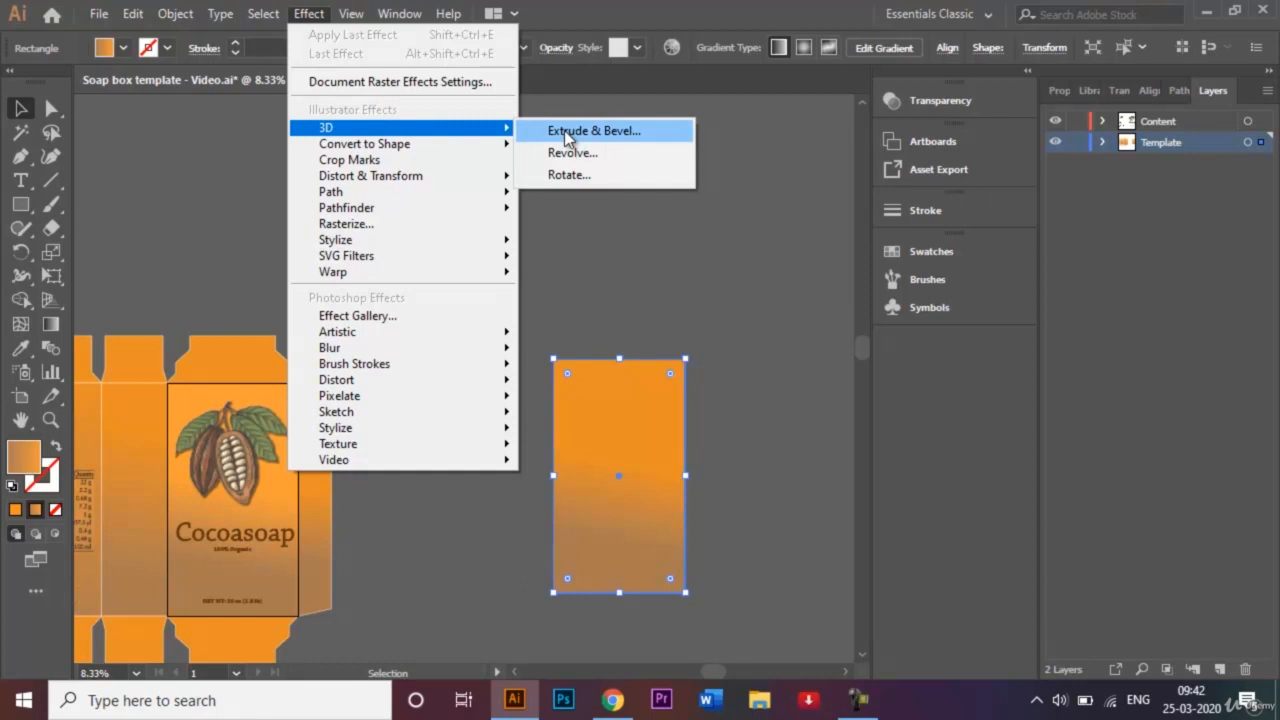
{"action": "left_click", "coordinate": [567, 133]}
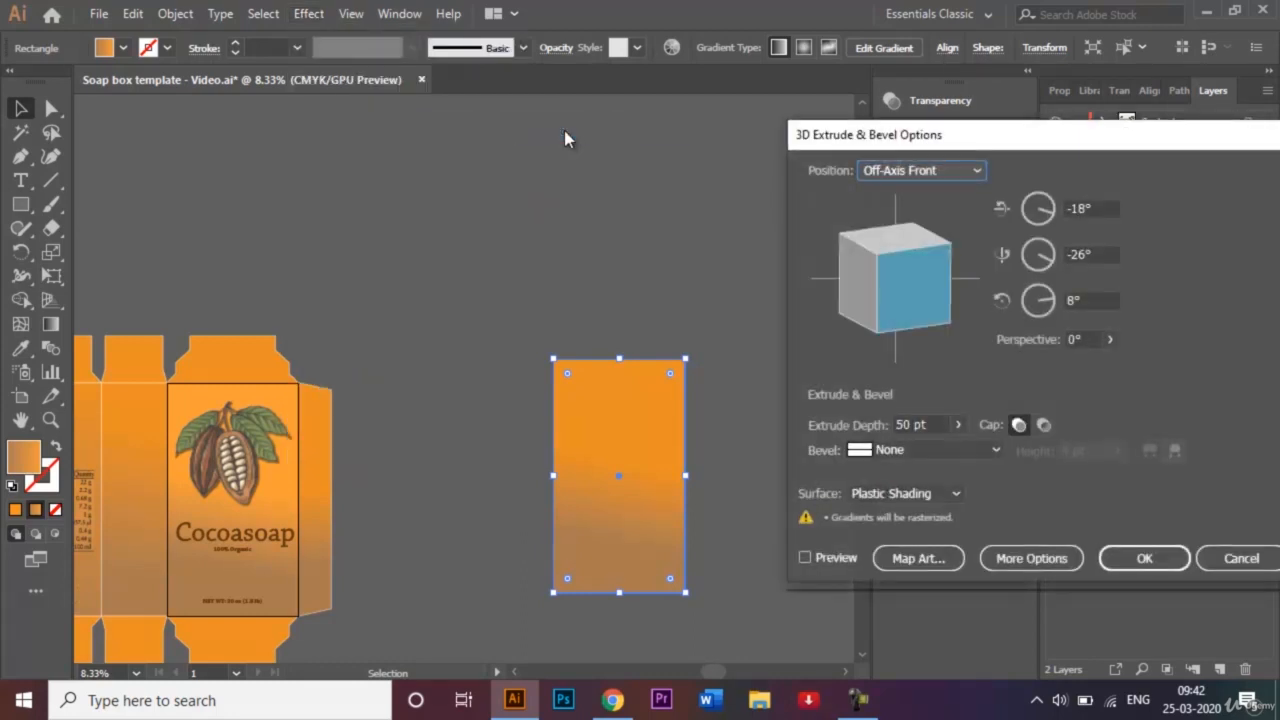
{"action": "left_click_drag", "start_coordinate": [874, 268], "coordinate": [892, 262]}
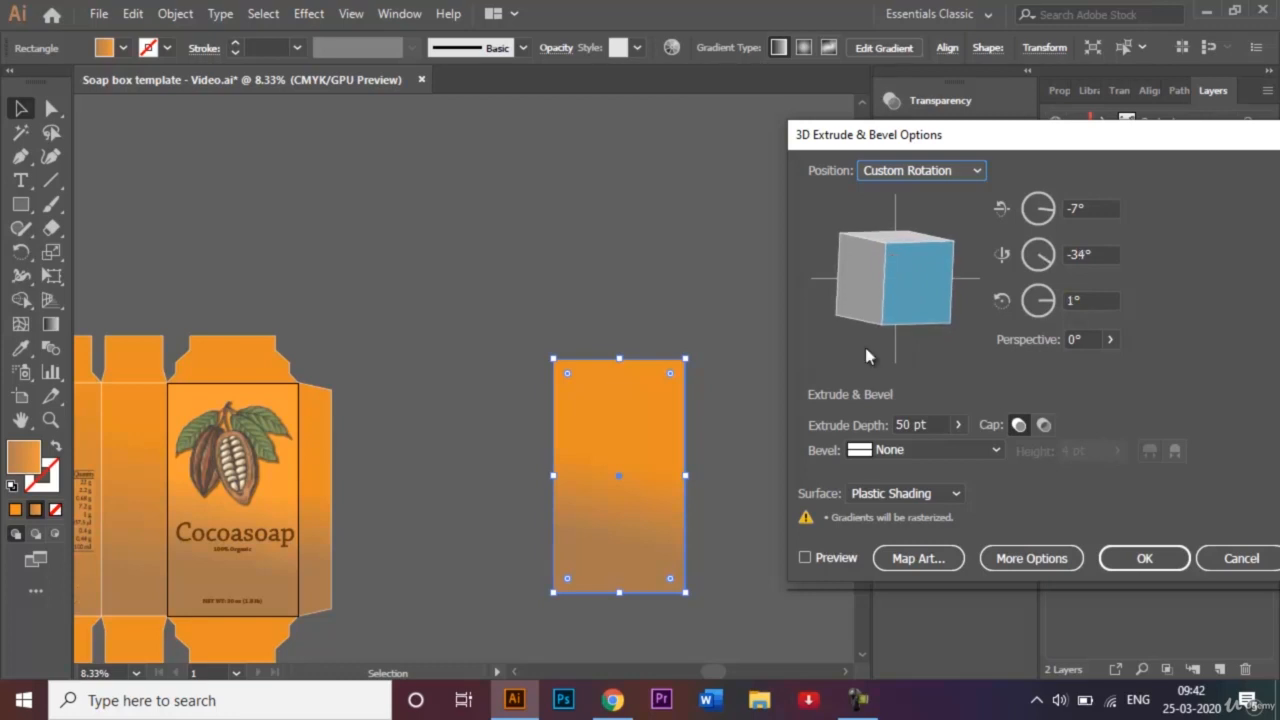
Set the extrude depth to 550 pt and preview the extruded box
{"action": "left_click", "coordinate": [898, 424]}
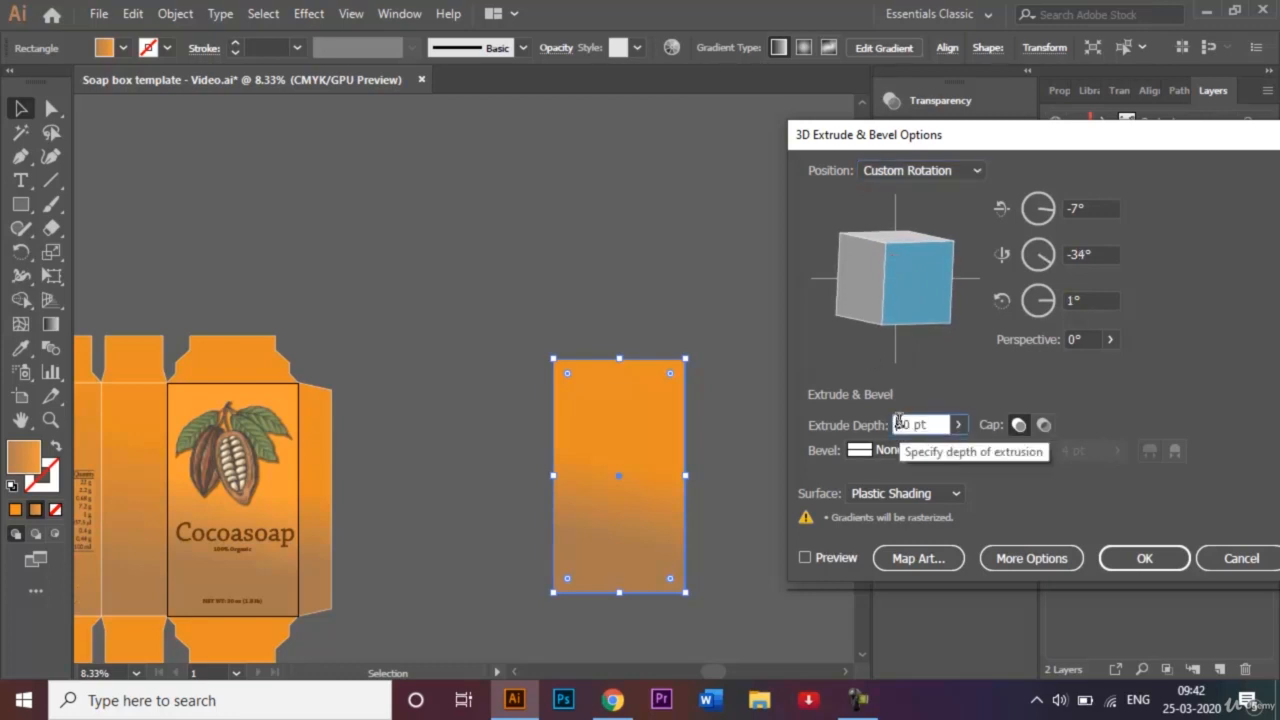
{"action": "type", "text": "5"}
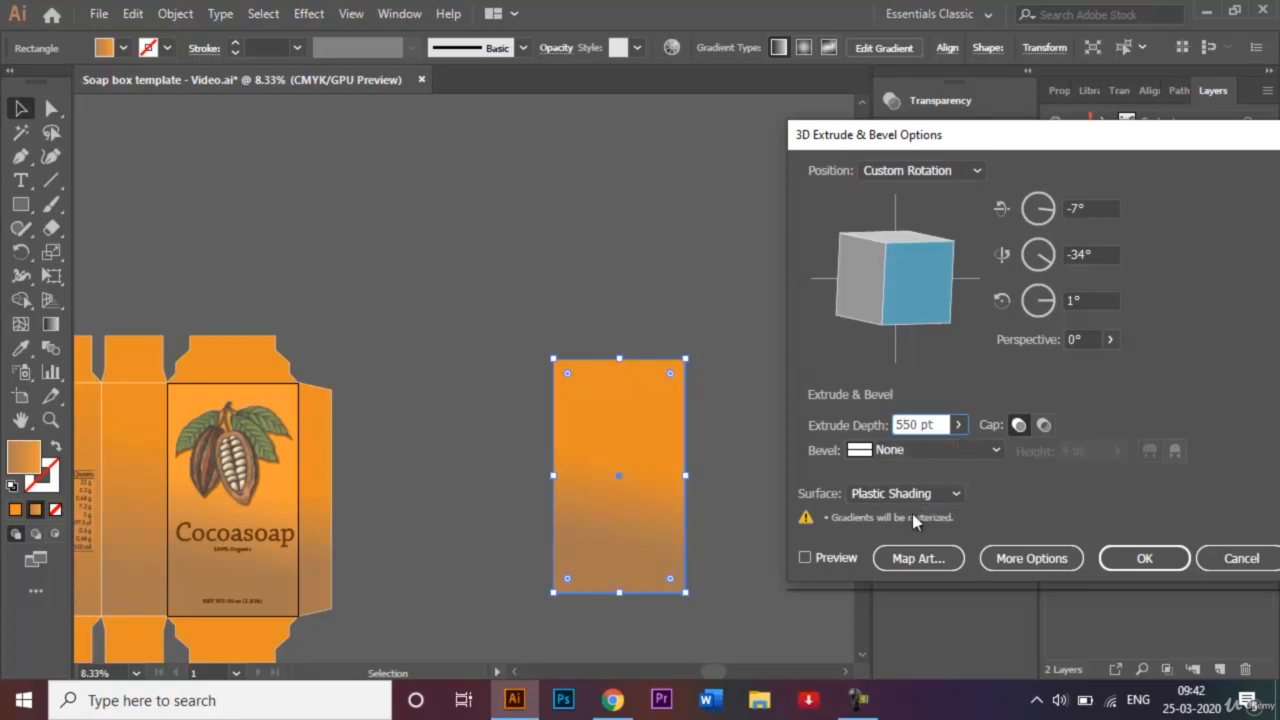
{"action": "left_click", "coordinate": [804, 557]}
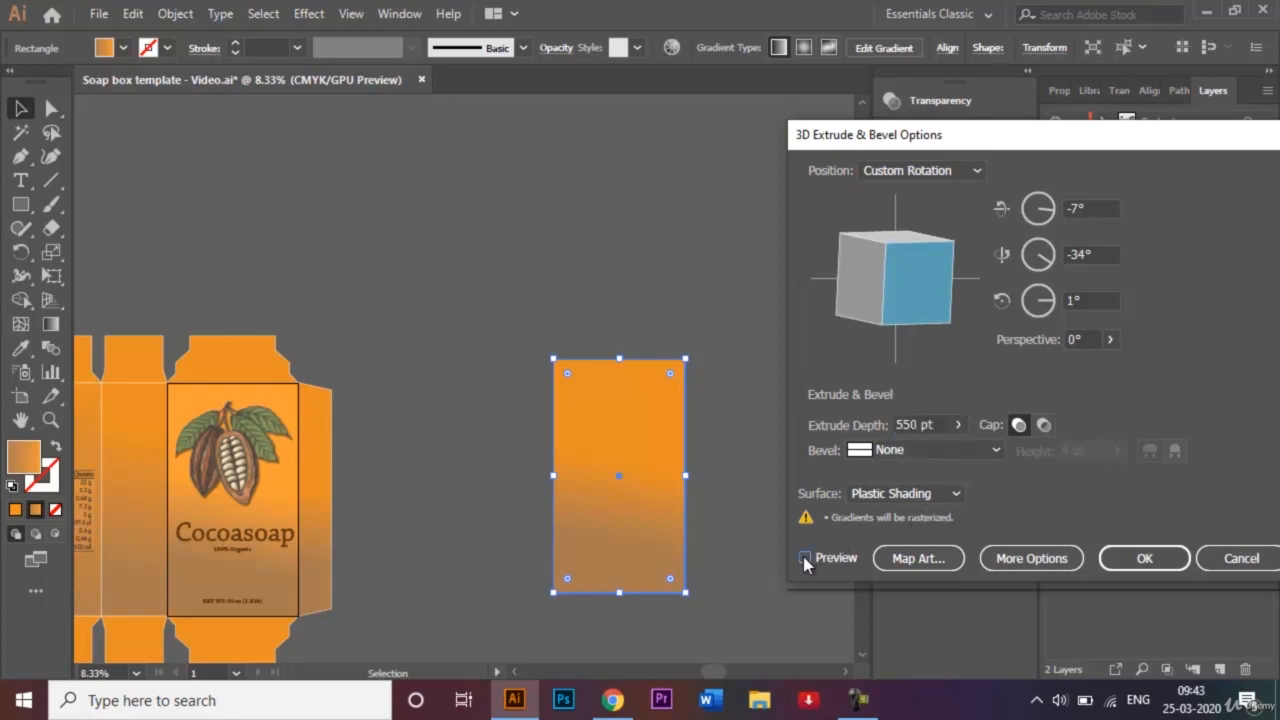
{"action": "left_click", "coordinate": [804, 557]}
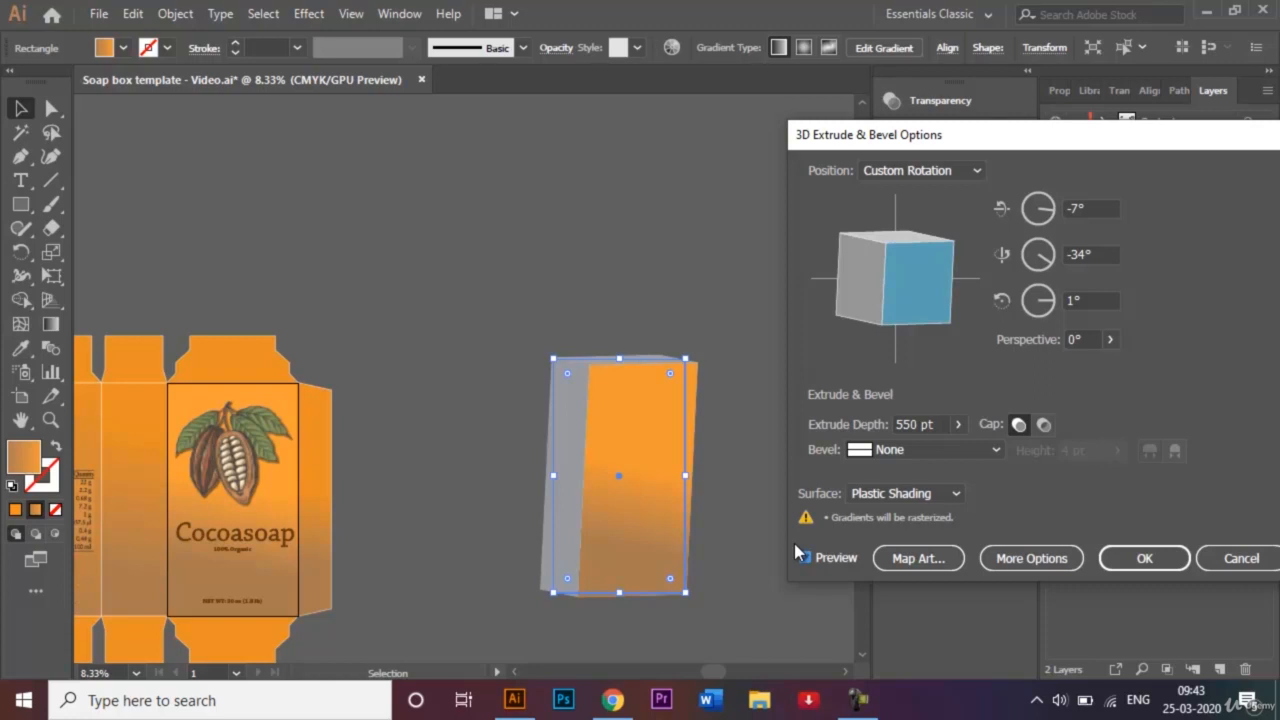
Set the extrude depth to 750 pt and preview the deeper box
{"action": "left_click", "coordinate": [806, 557]}
{"action": "left_click", "coordinate": [910, 424]}
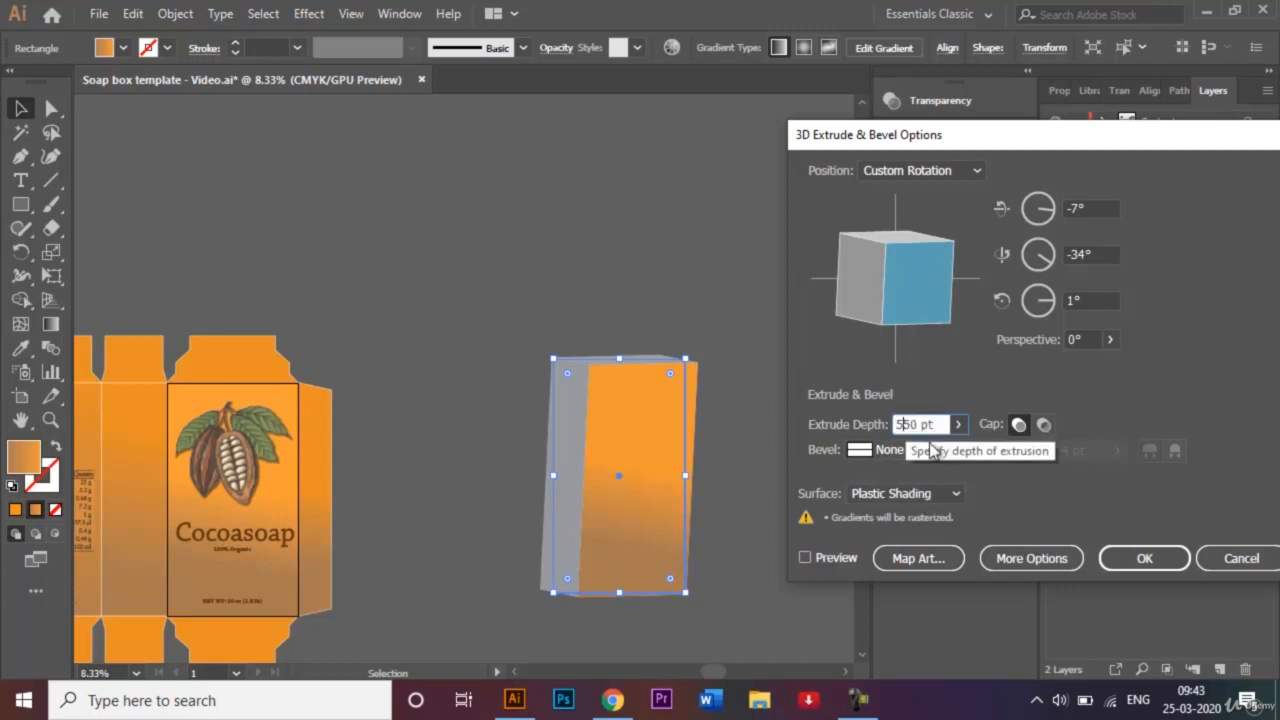
{"action": "key", "text": "BackSpace"}
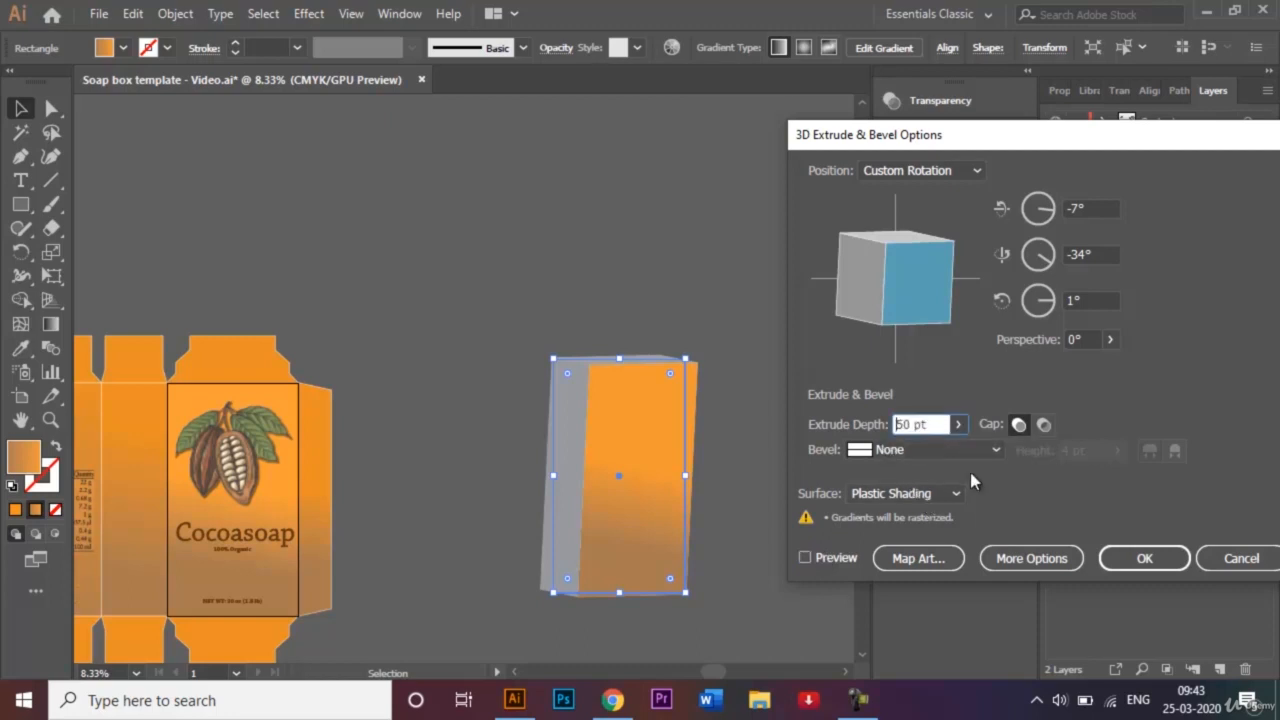
{"action": "type", "text": "7"}
{"action": "left_click", "coordinate": [810, 555]}
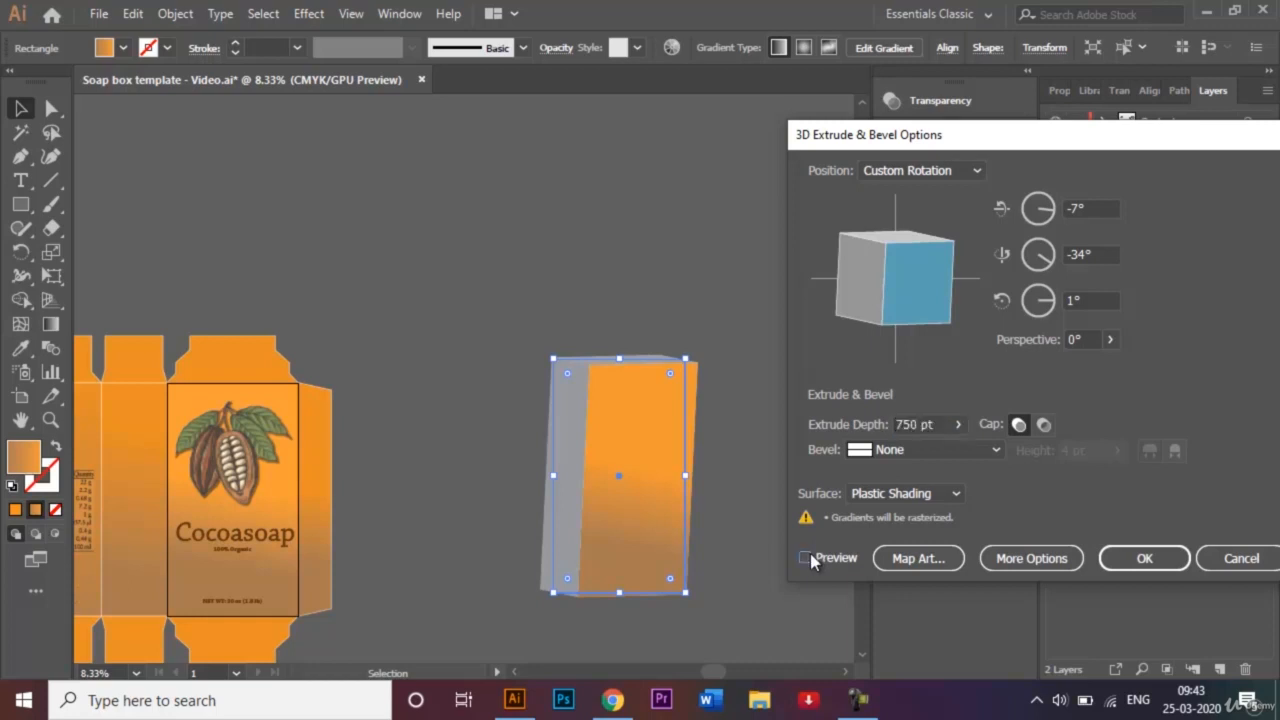
{"action": "left_click", "coordinate": [807, 557]}
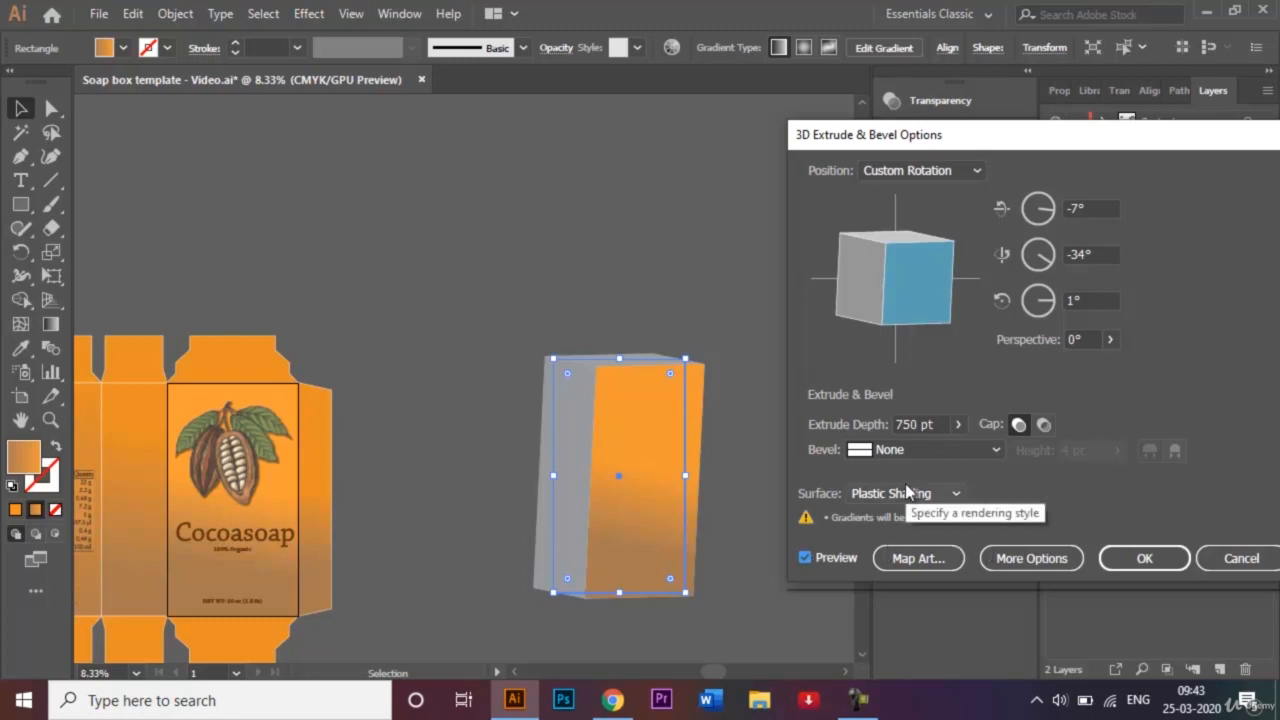
Map the Frontside Symbol onto surface 1 of the extruded box
{"action": "left_click", "coordinate": [918, 558]}
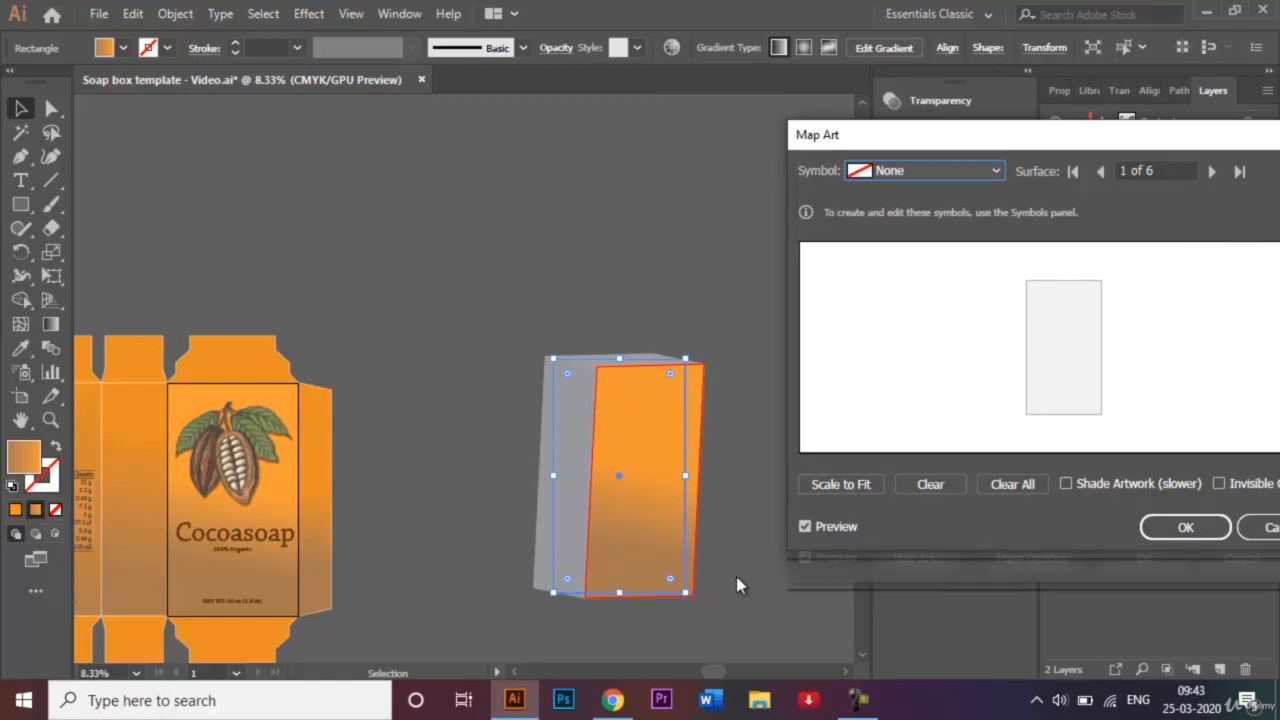
{"action": "left_click", "coordinate": [997, 169]}
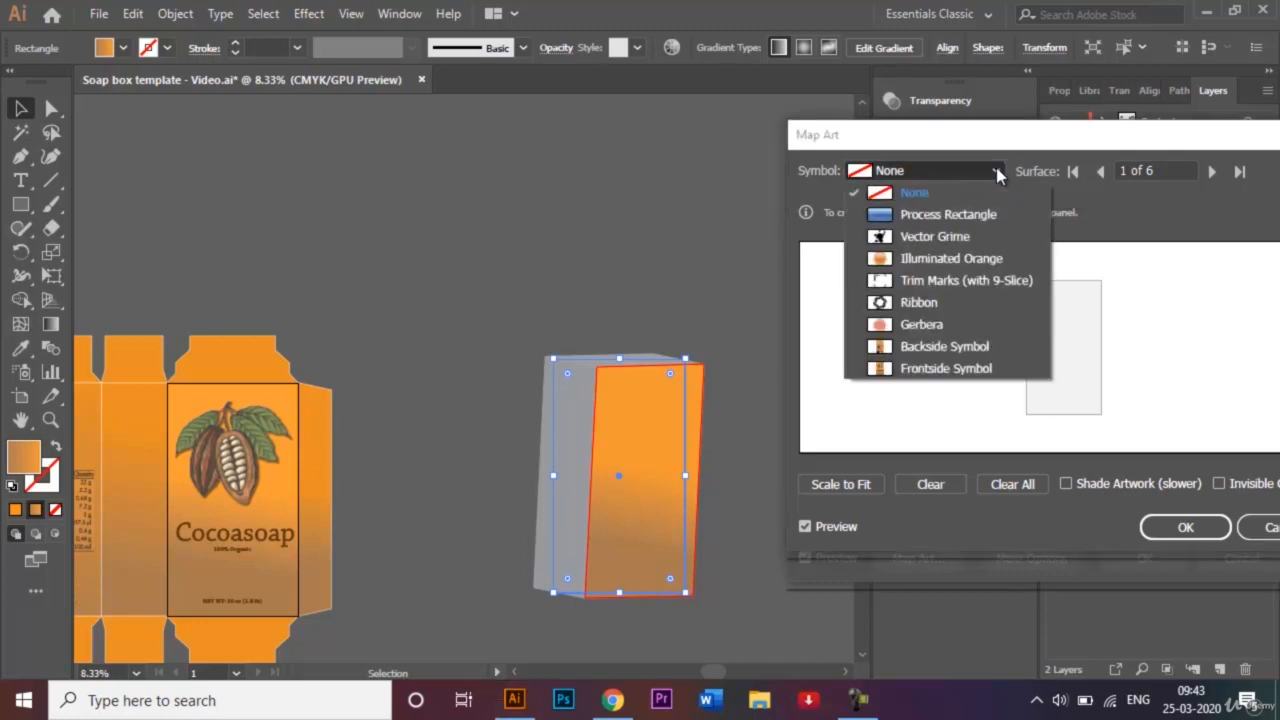
{"action": "left_click", "coordinate": [951, 369]}
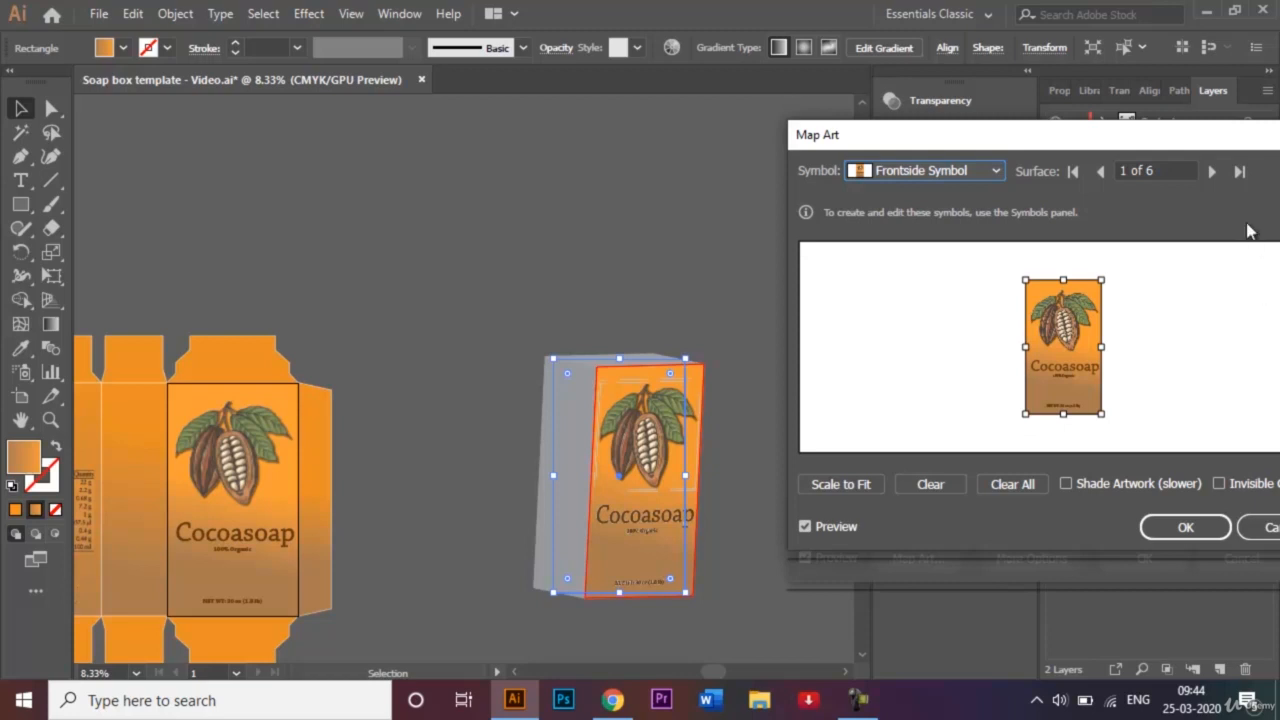
Map the Backside Symbol onto surface 3, rotating it a quarter turn and resizing it to roughly cover the box's side face
{"action": "left_click", "coordinate": [1211, 172]}
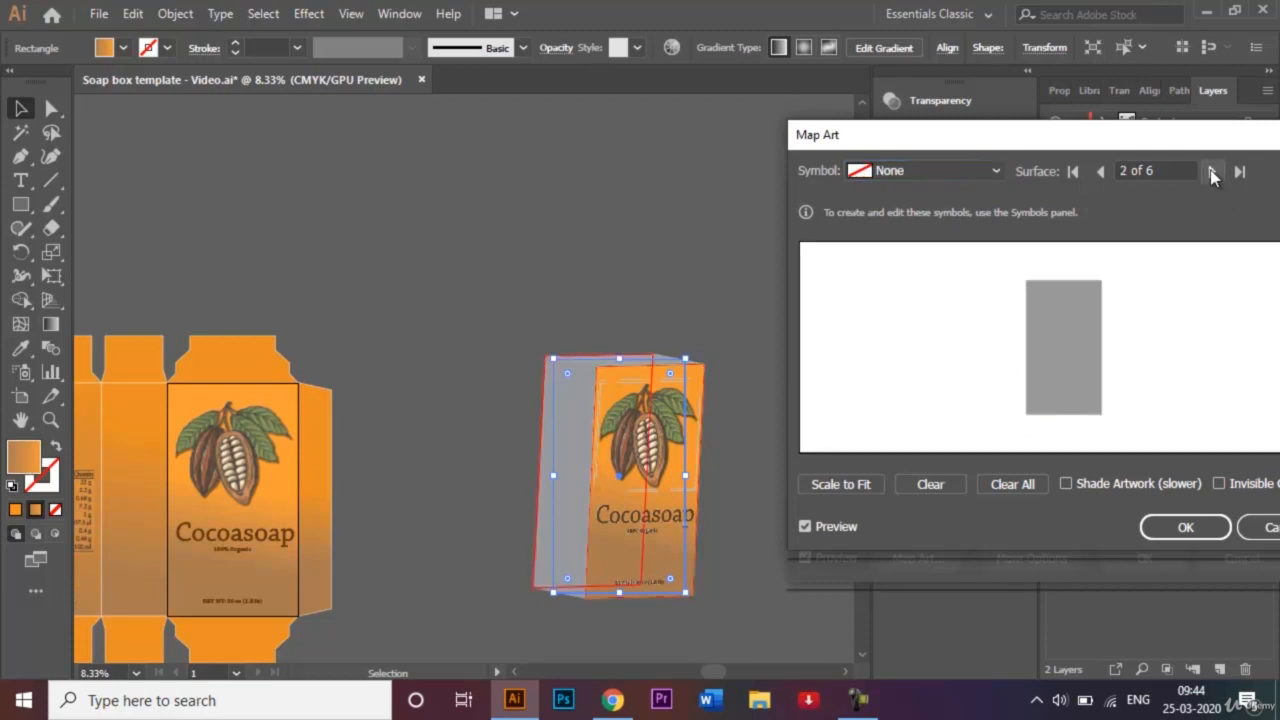
{"action": "left_click", "coordinate": [1211, 172]}
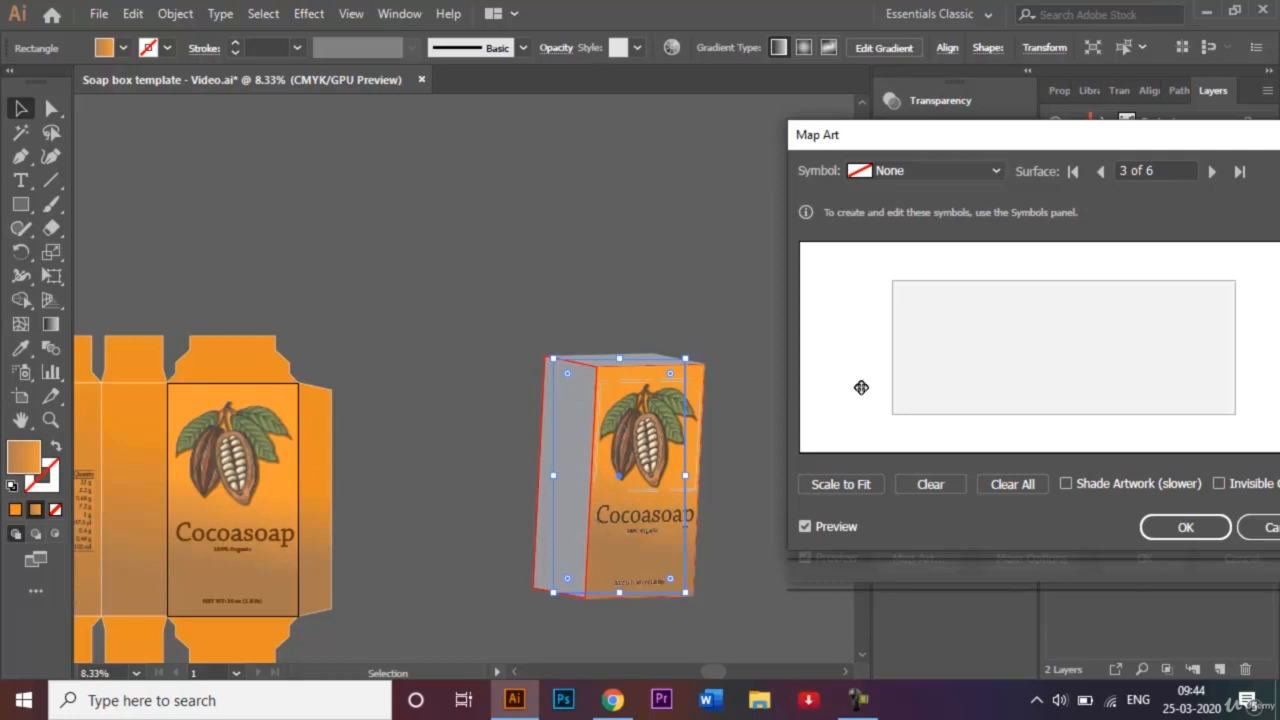
{"action": "left_click", "coordinate": [994, 170]}
{"action": "left_click", "coordinate": [943, 350]}
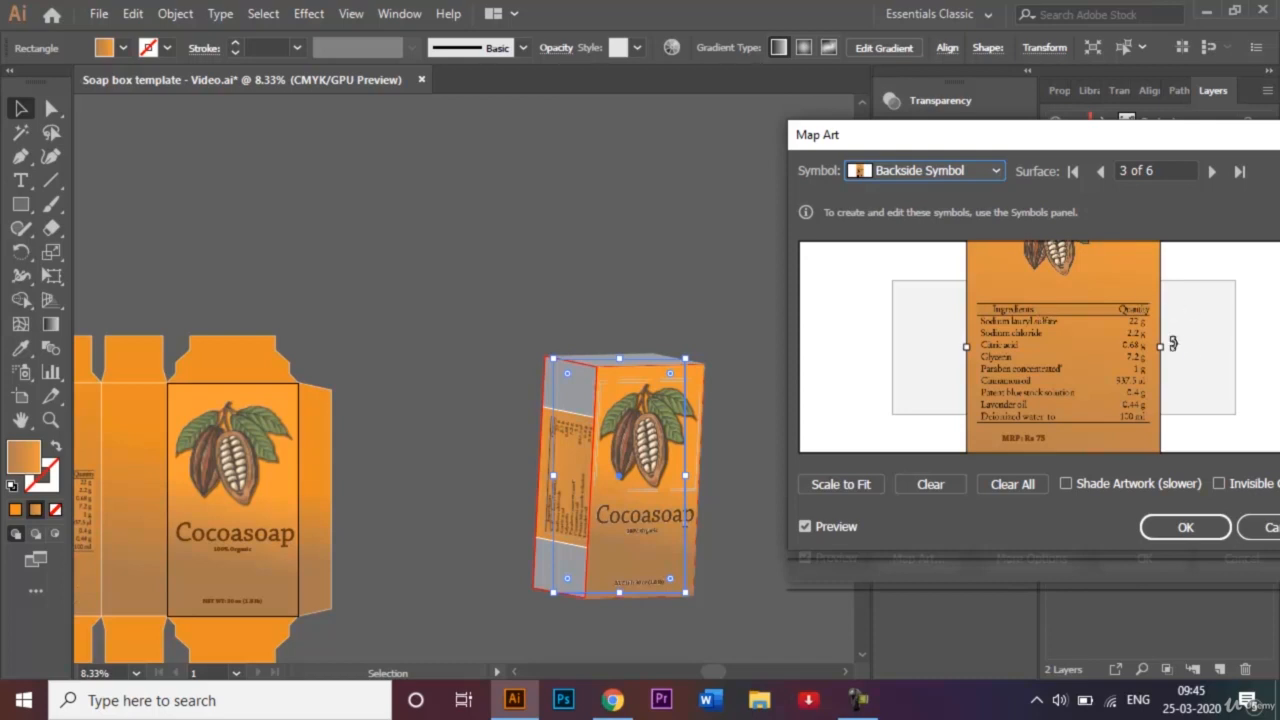
{"action": "left_click_drag", "start_coordinate": [1168, 345], "coordinate": [1067, 441]}
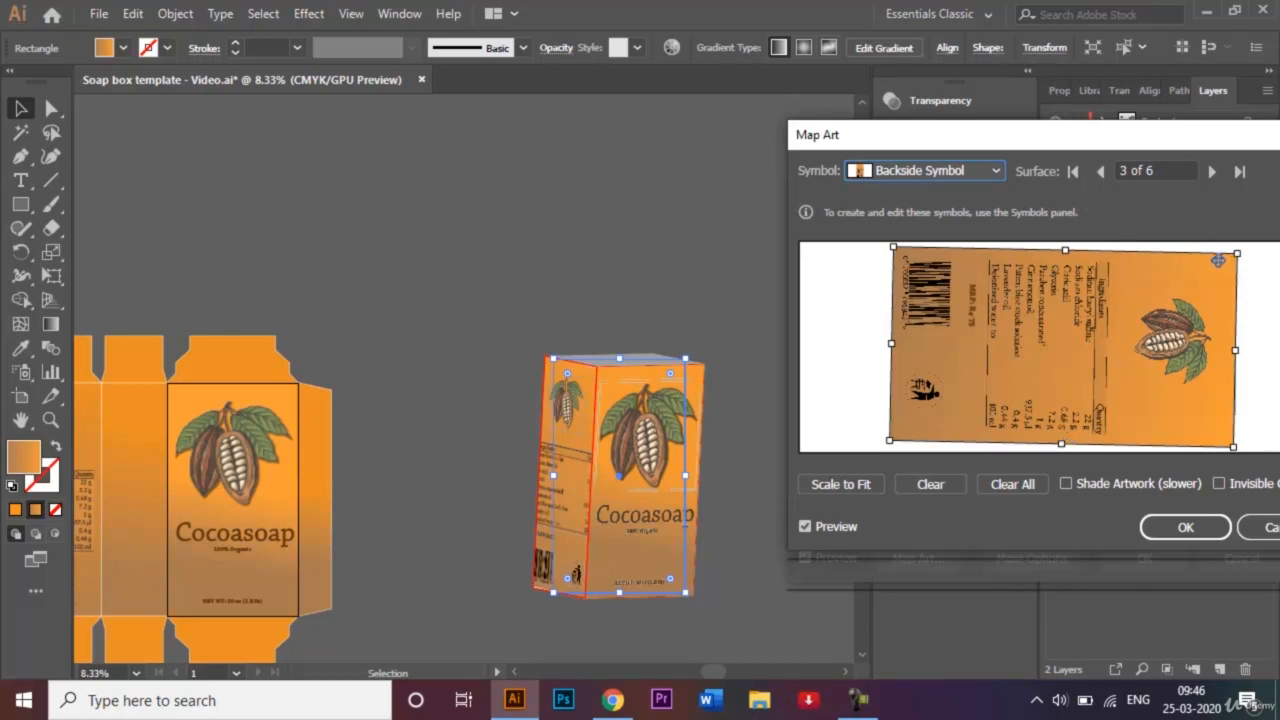
{"action": "left_click_drag", "start_coordinate": [1241, 248], "coordinate": [1222, 304]}
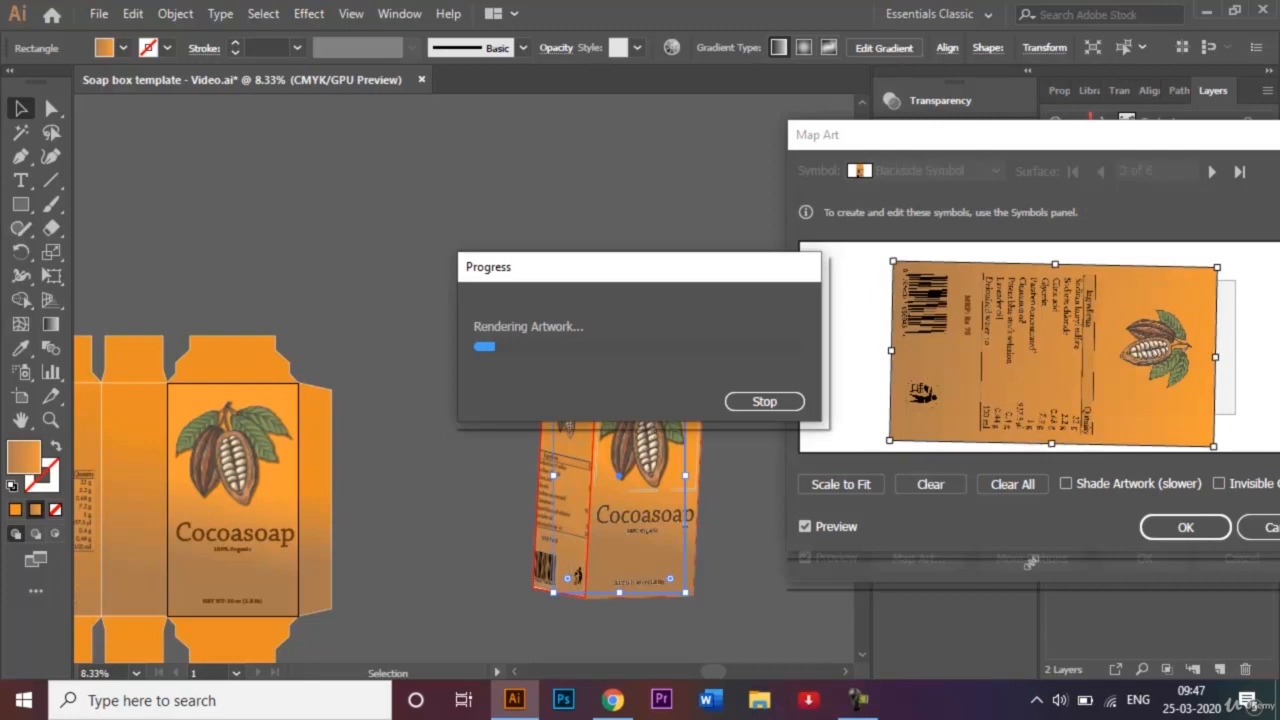
{"action": "left_click", "coordinate": [860, 705]}
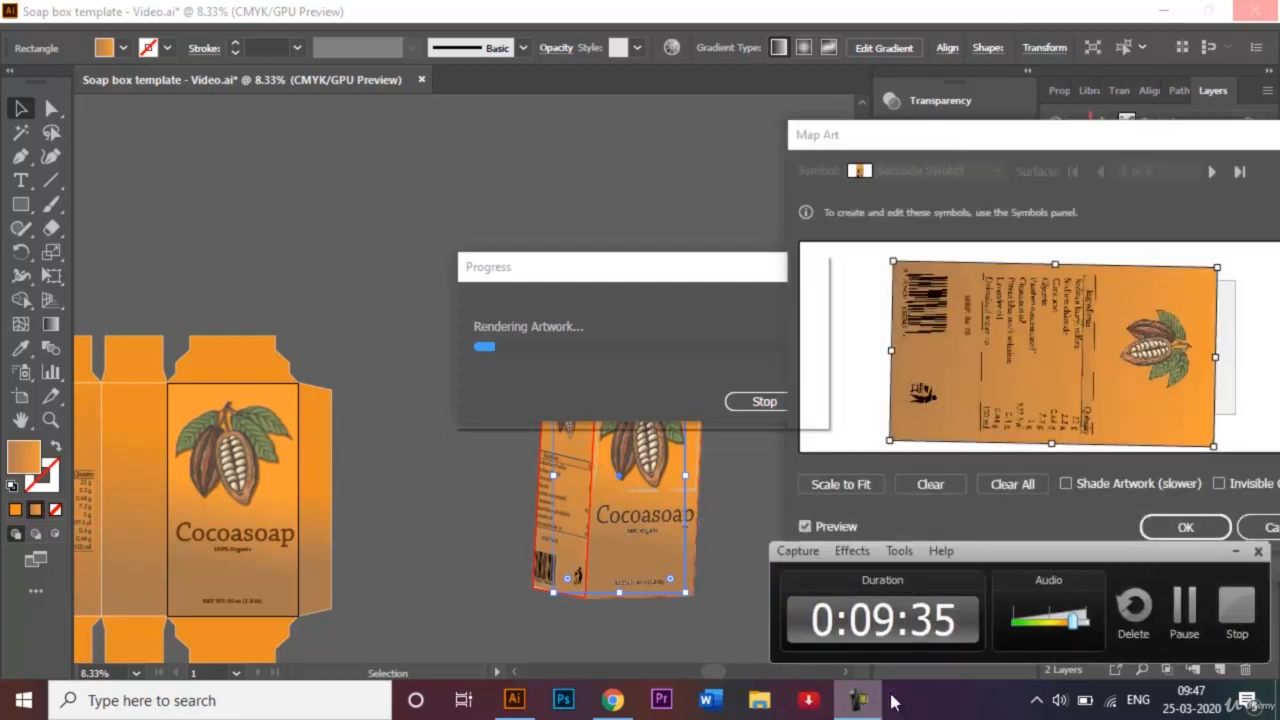
{"action": "left_click", "coordinate": [1184, 606]}
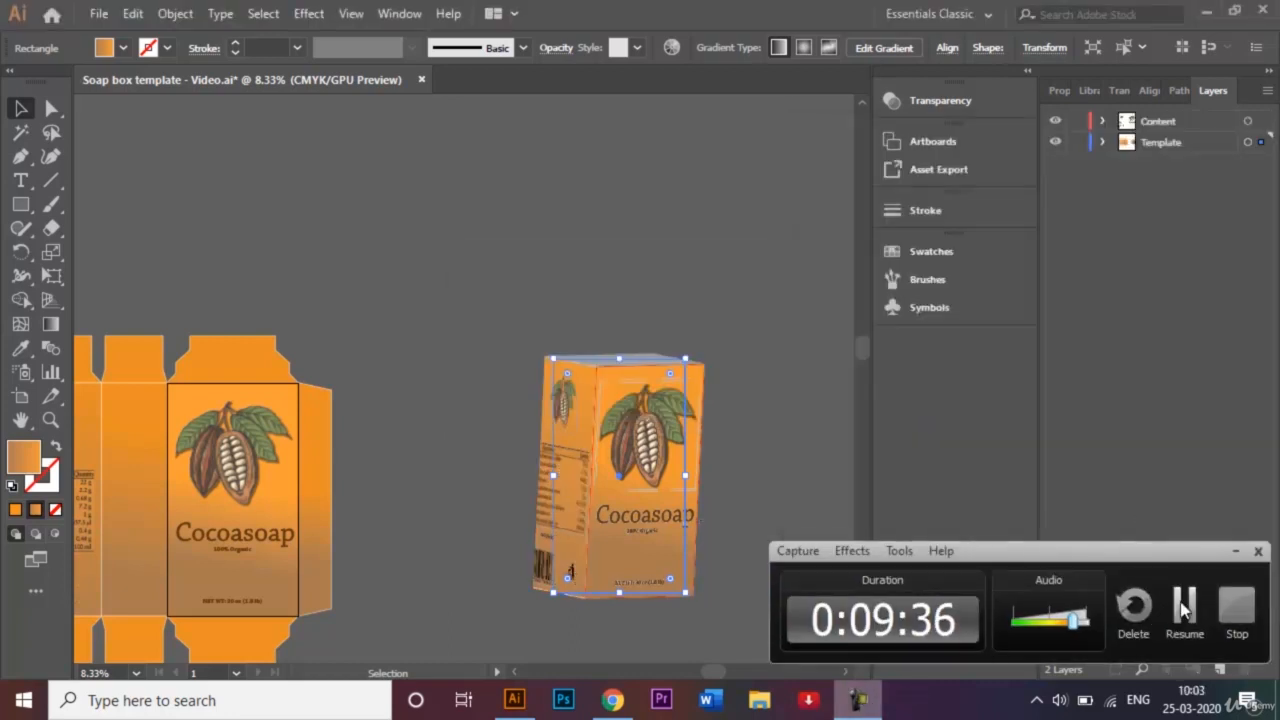
{"action": "left_click", "coordinate": [1184, 606]}
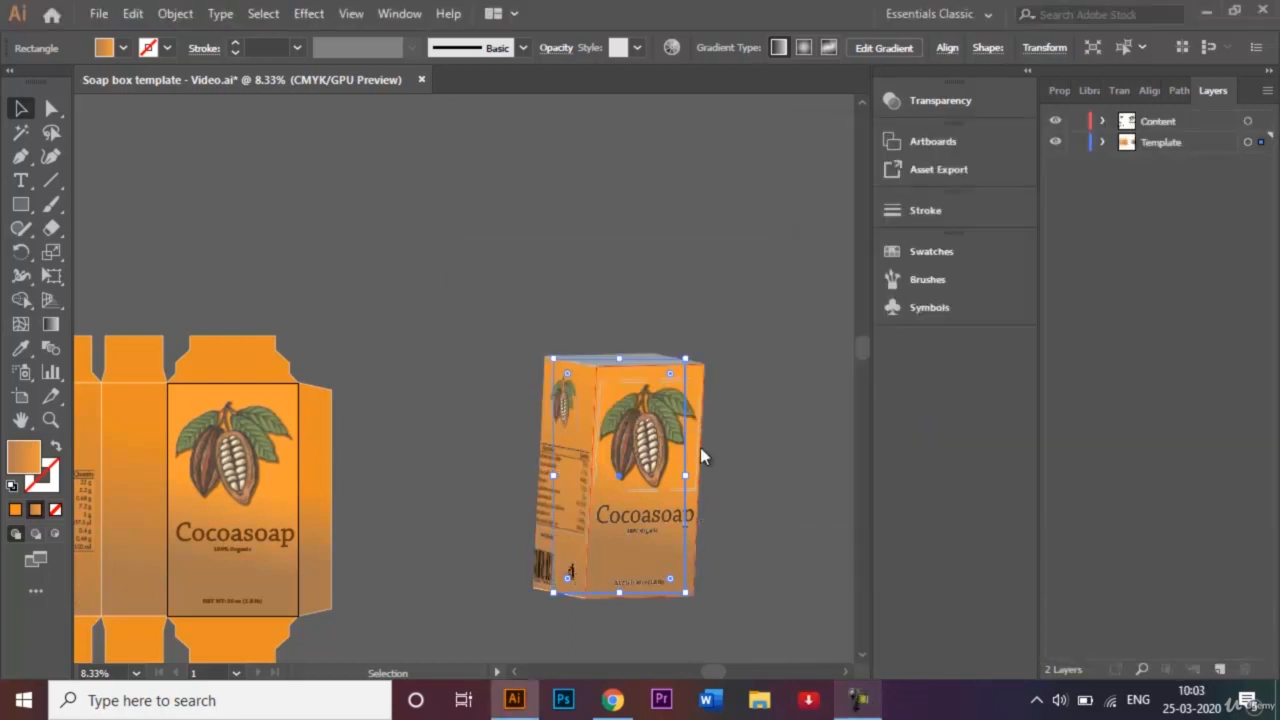
Expand the appearance of the 3D soap box into editable artwork and deselect it
{"action": "left_click", "coordinate": [756, 250]}
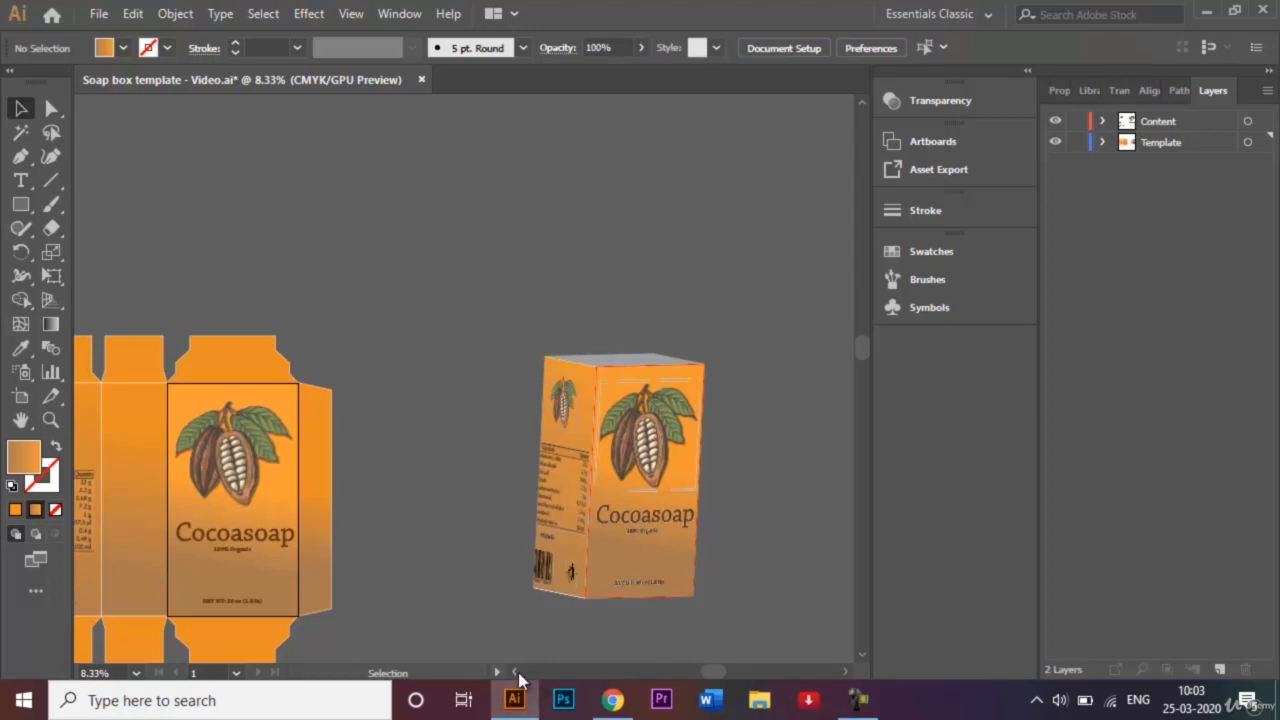
{"action": "scroll", "coordinate": [625, 433], "scroll_direction": "left", "scroll_amount": 1}
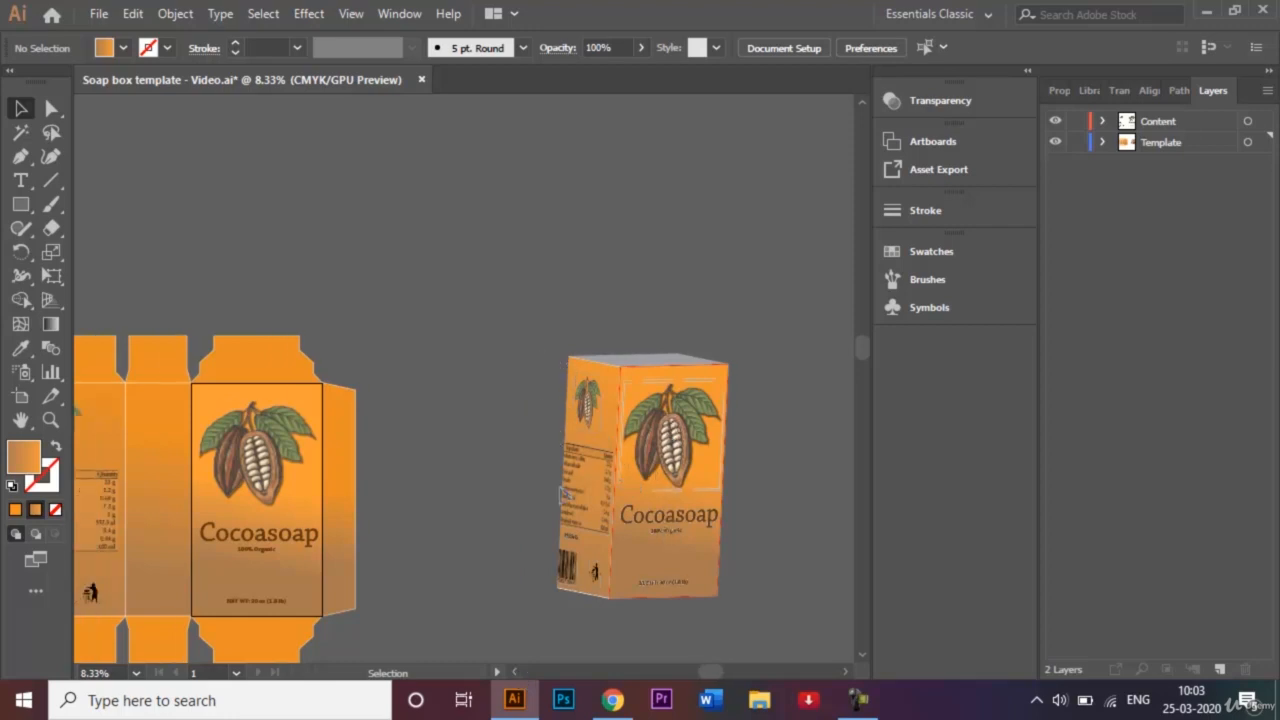
{"action": "left_click", "coordinate": [514, 673]}
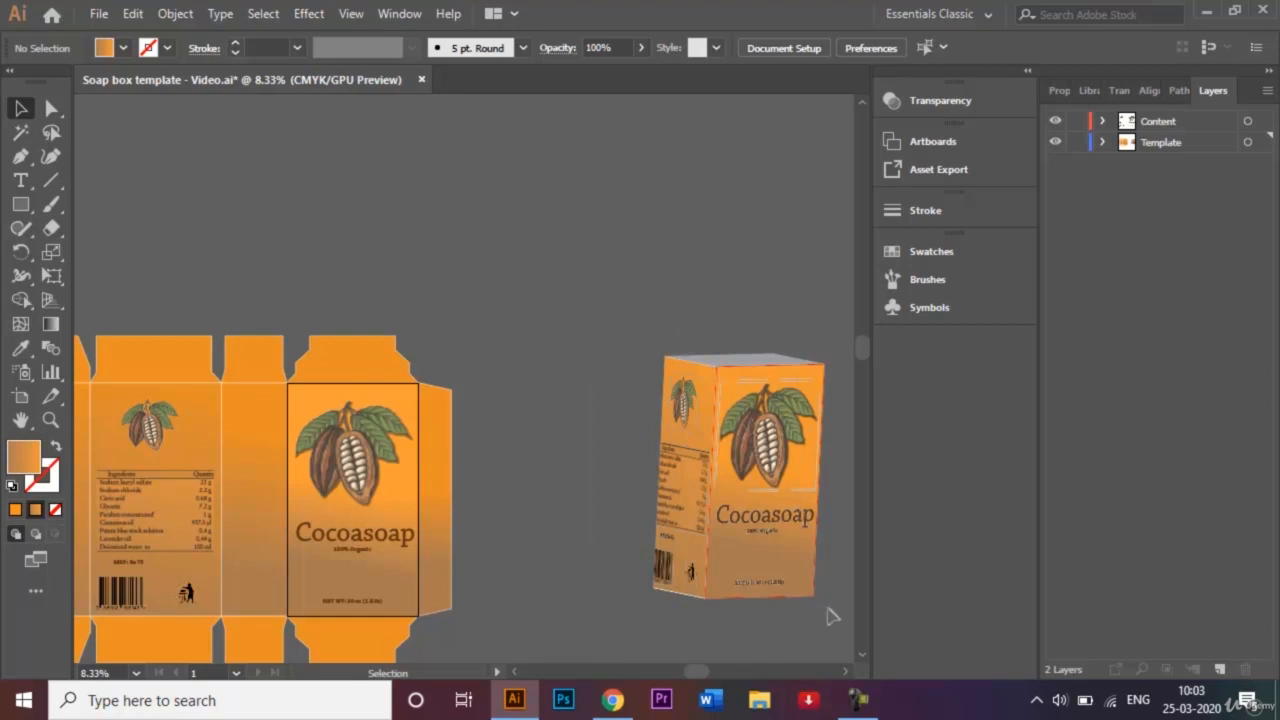
{"action": "key", "text": "ctrl+z"}
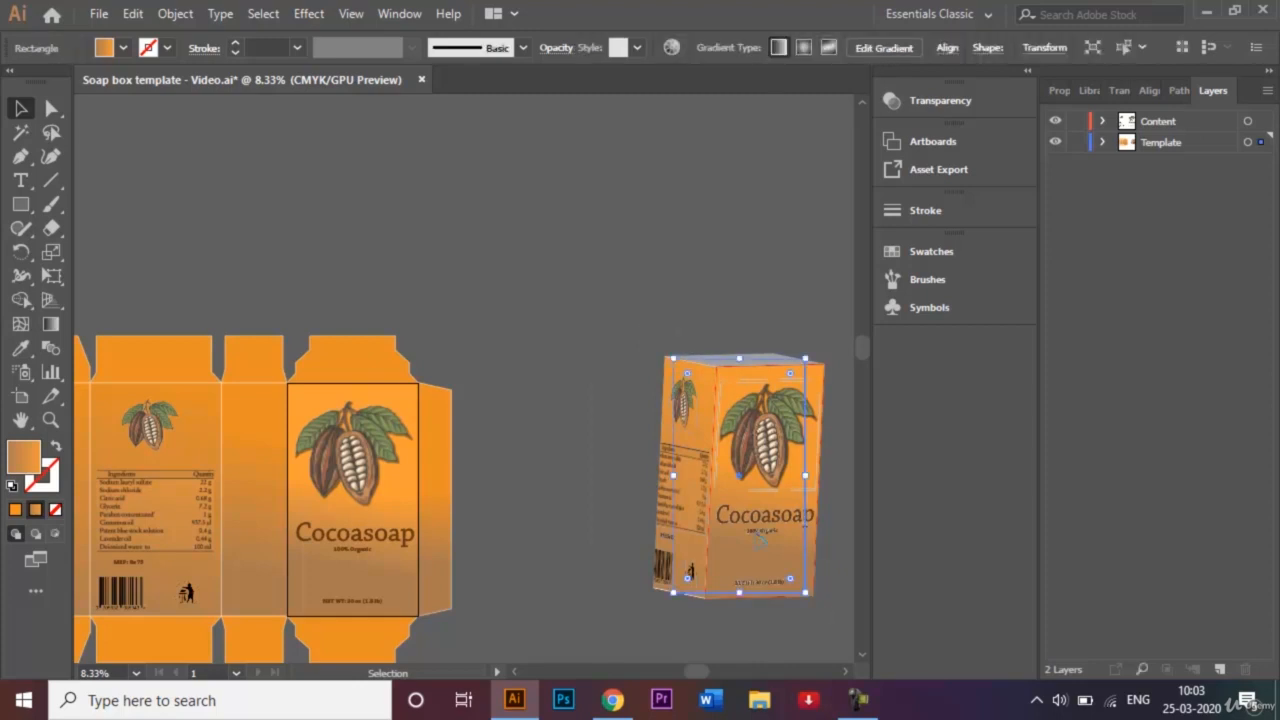
{"action": "left_click", "coordinate": [175, 14]}
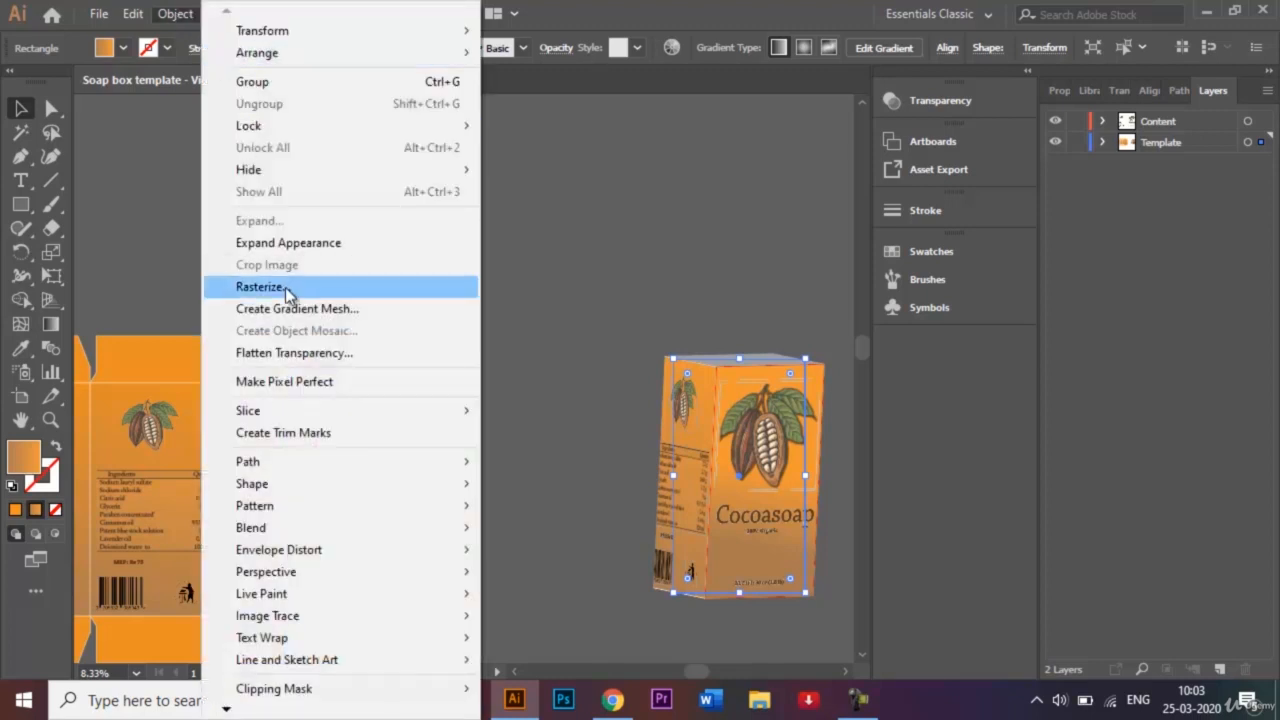
{"action": "left_click", "coordinate": [345, 243]}
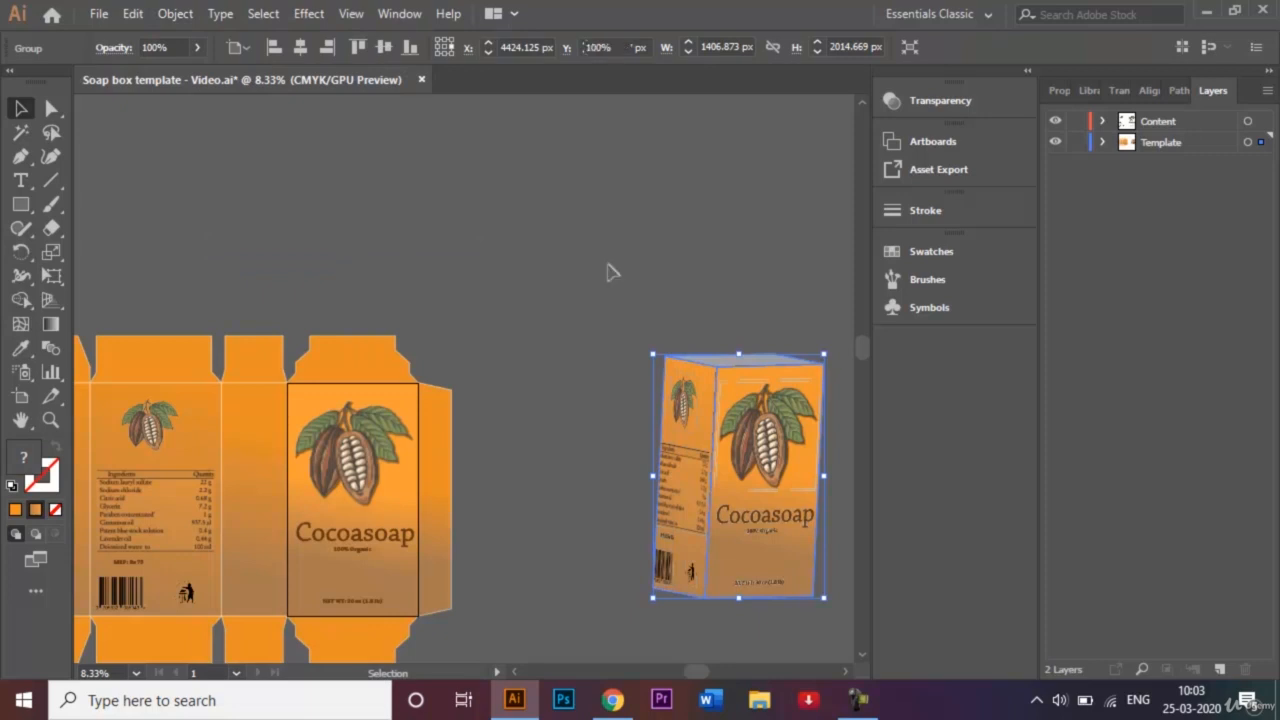
{"action": "left_click", "coordinate": [640, 326]}
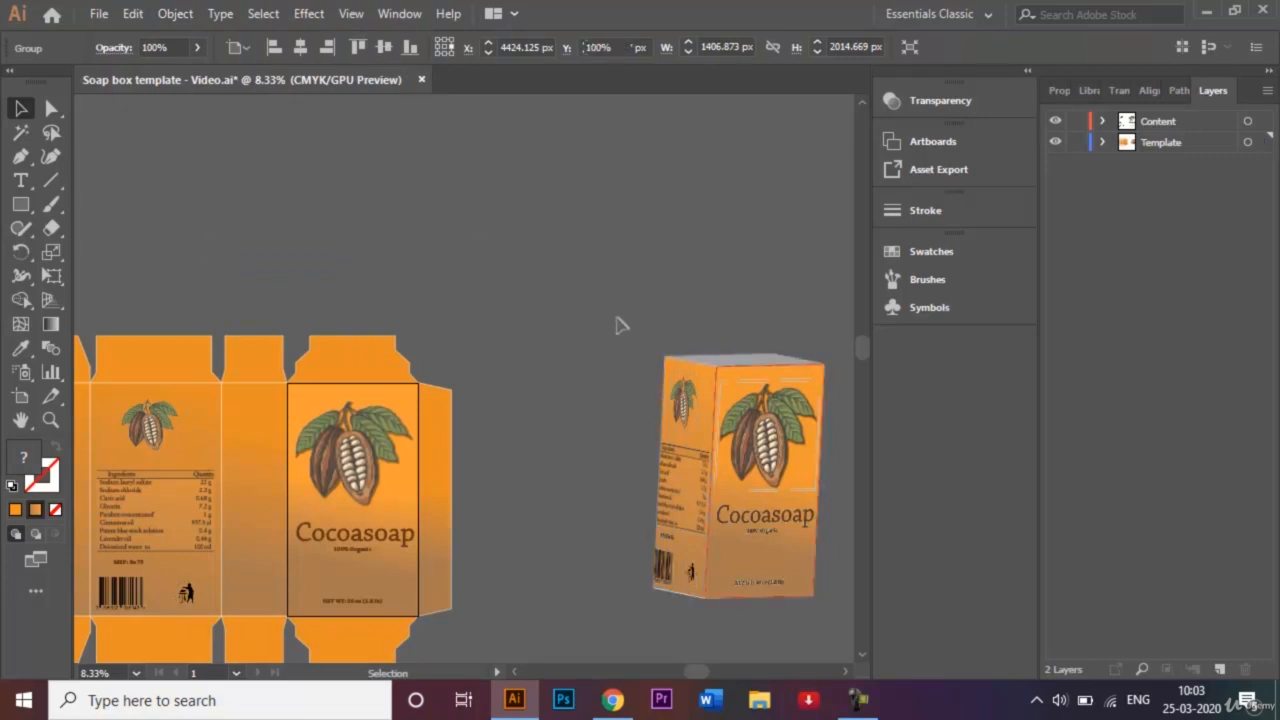
Ungroup the expanded box twice so its faces can be selected separately, and clear the selection
{"action": "left_click", "coordinate": [739, 487]}
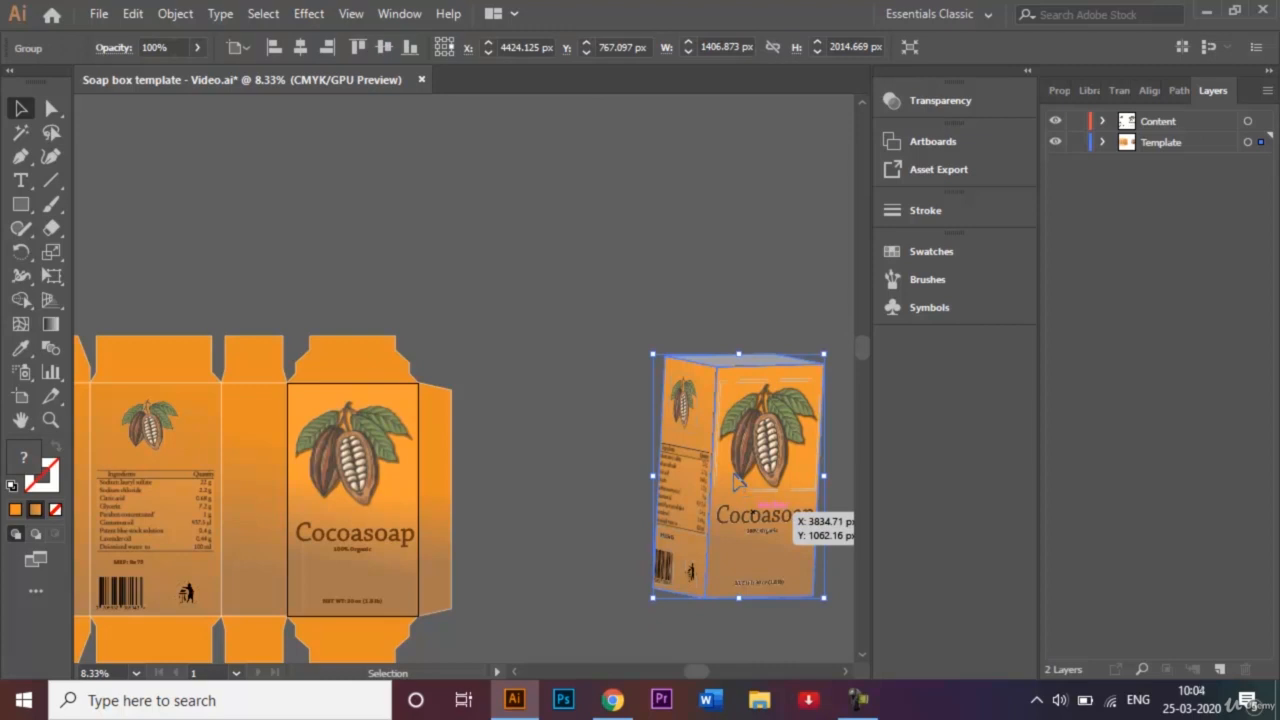
{"action": "right_click", "coordinate": [738, 482]}
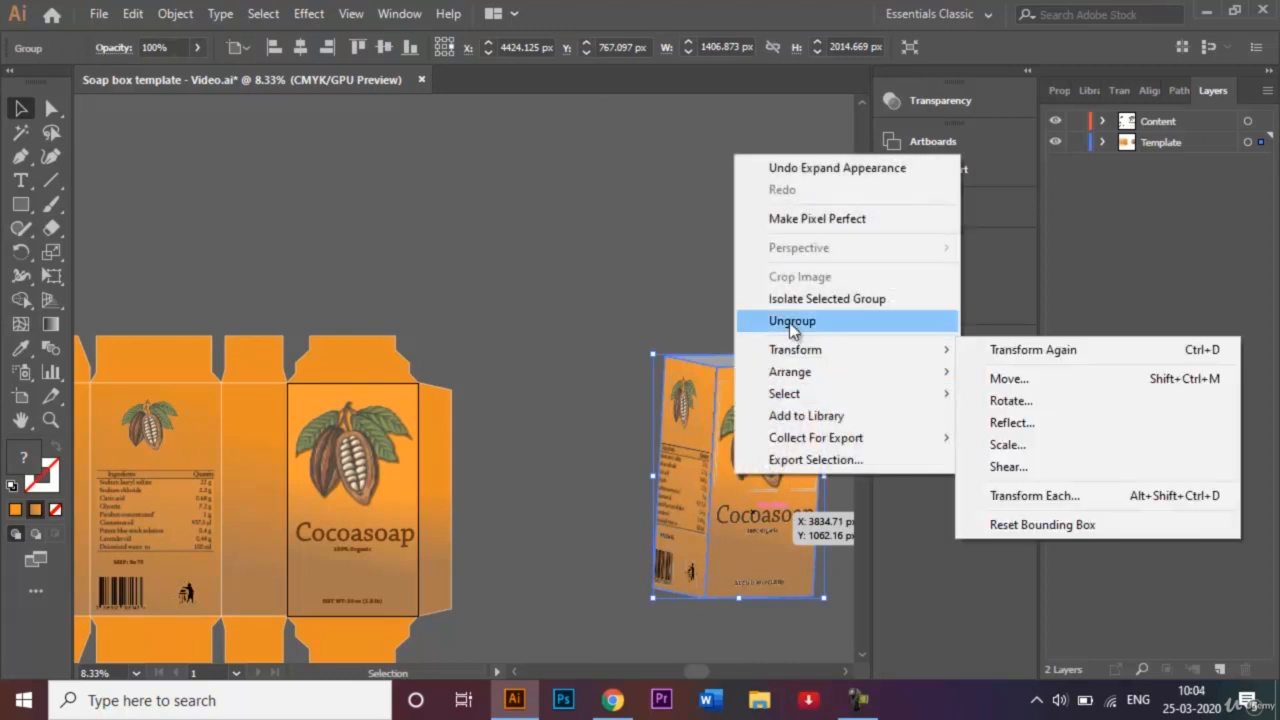
{"action": "left_click", "coordinate": [792, 326]}
{"action": "right_click", "coordinate": [709, 383]}
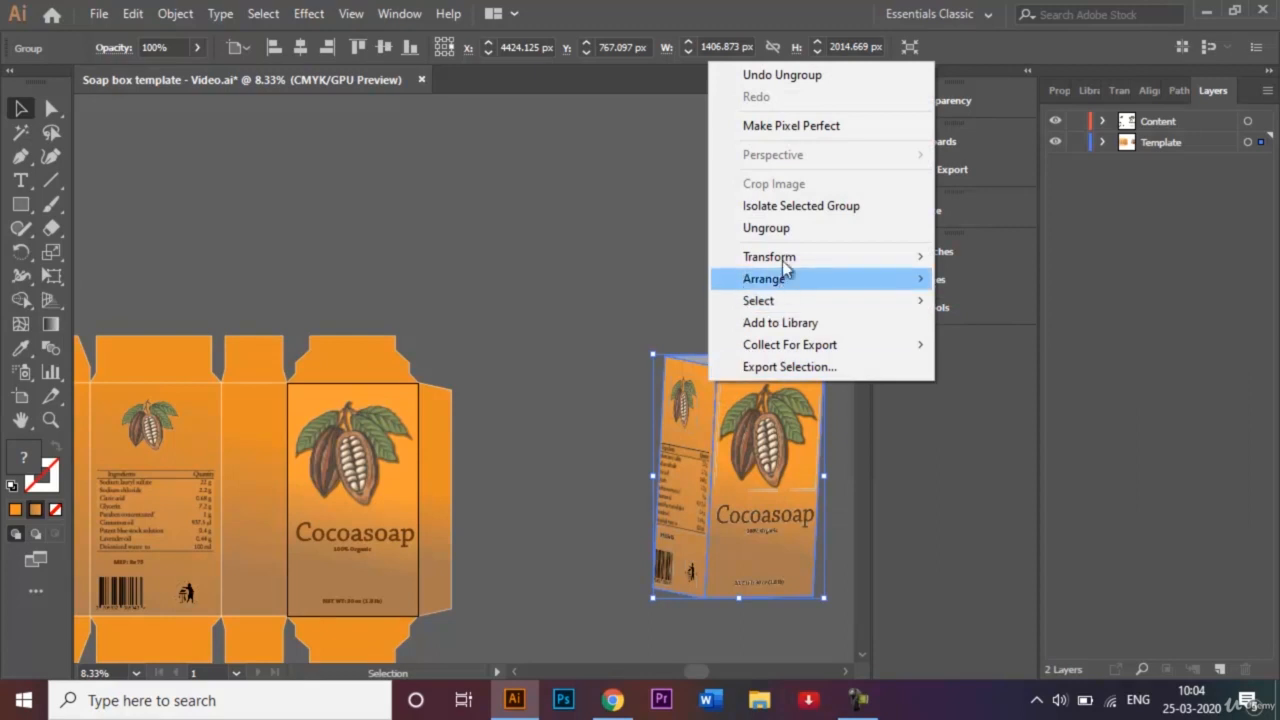
{"action": "left_click", "coordinate": [783, 229]}
{"action": "left_click", "coordinate": [656, 224]}
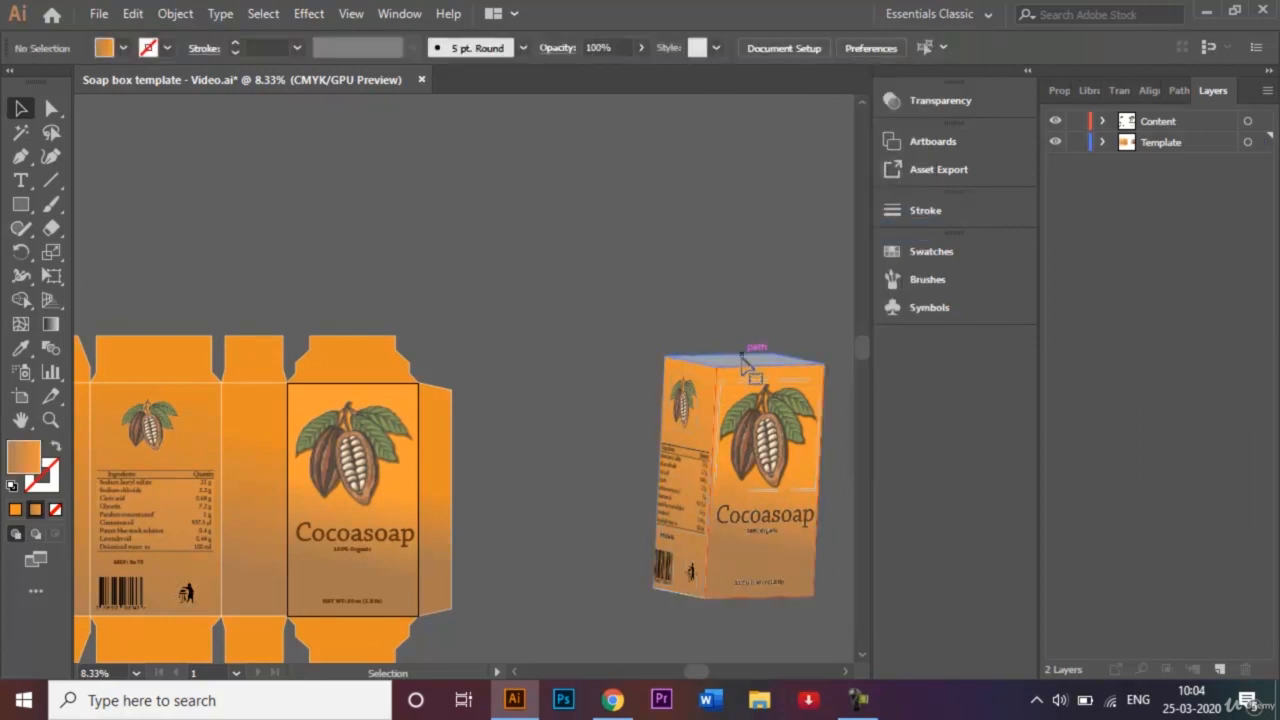
Fill the grey top face of the box with the orange swatch and deselect it
{"action": "left_click", "coordinate": [743, 360]}
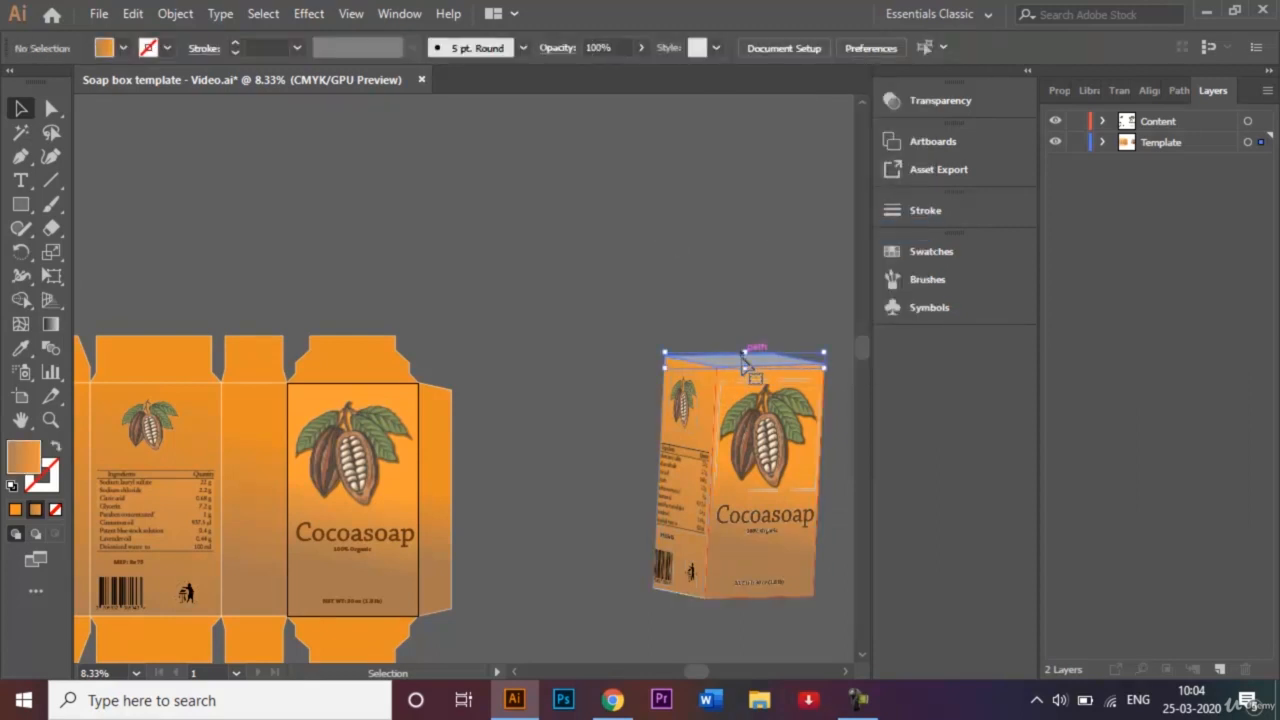
{"action": "left_click", "coordinate": [124, 49]}
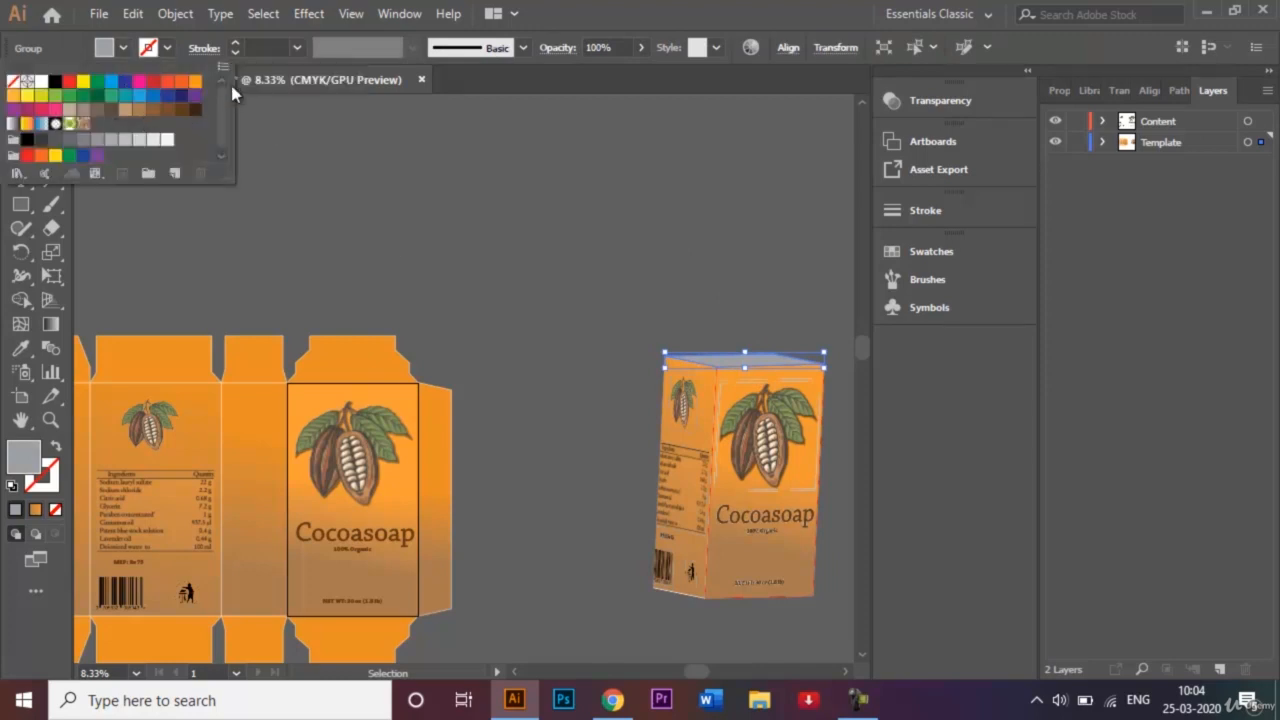
{"action": "left_click", "coordinate": [195, 83]}
{"action": "left_click", "coordinate": [196, 87]}
{"action": "left_click", "coordinate": [613, 328]}
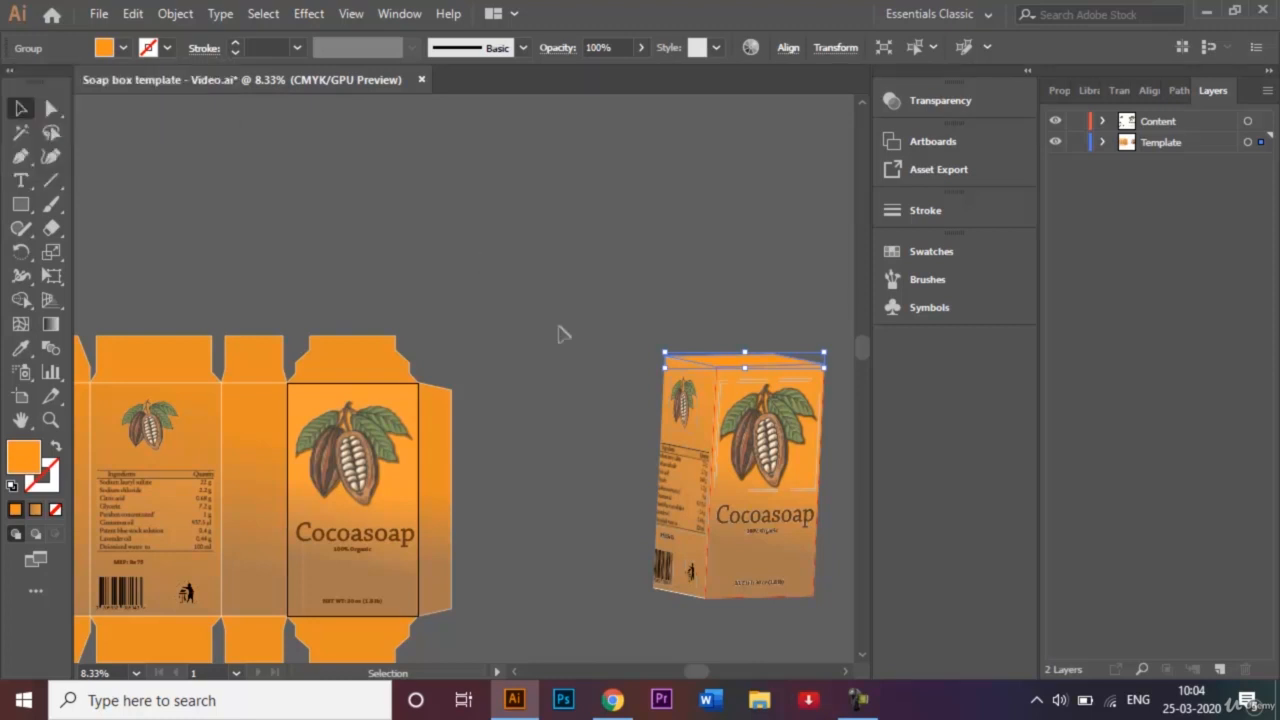
{"action": "left_click", "coordinate": [560, 333]}
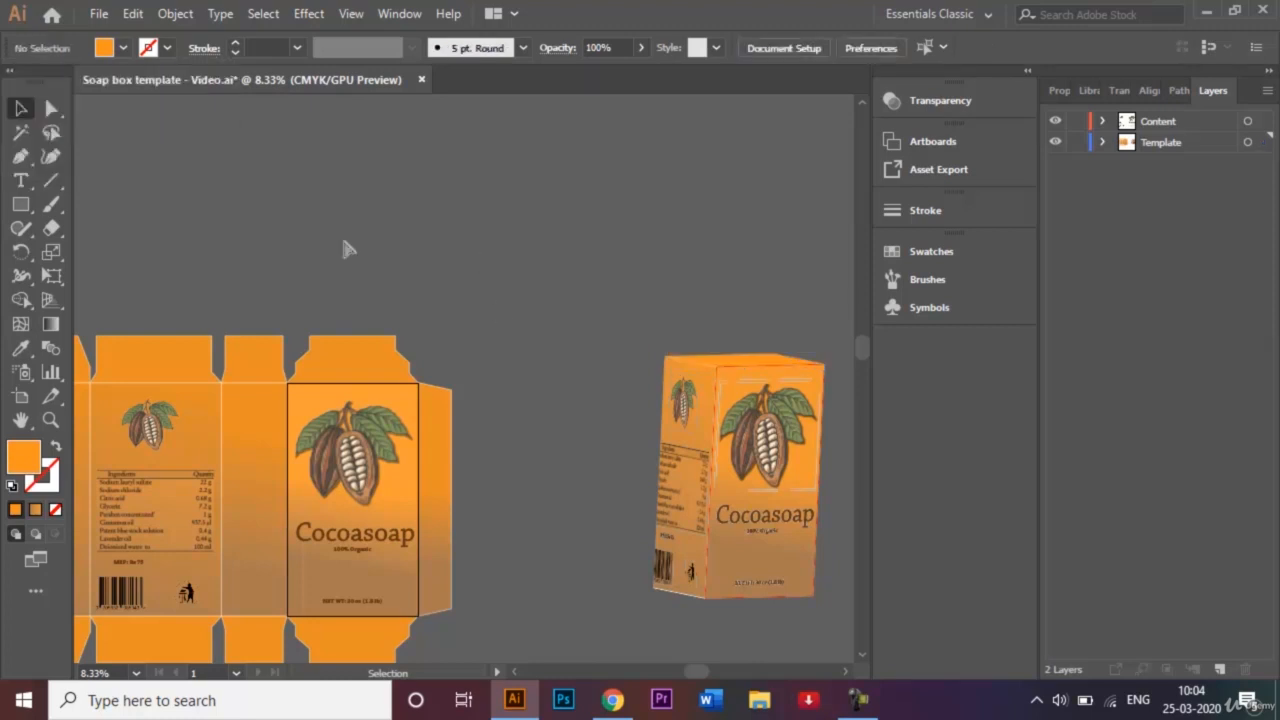
Delete the entire flat box template with its front and back artwork, keeping only the 3D box
{"action": "key", "text": "ctrl+minus"}
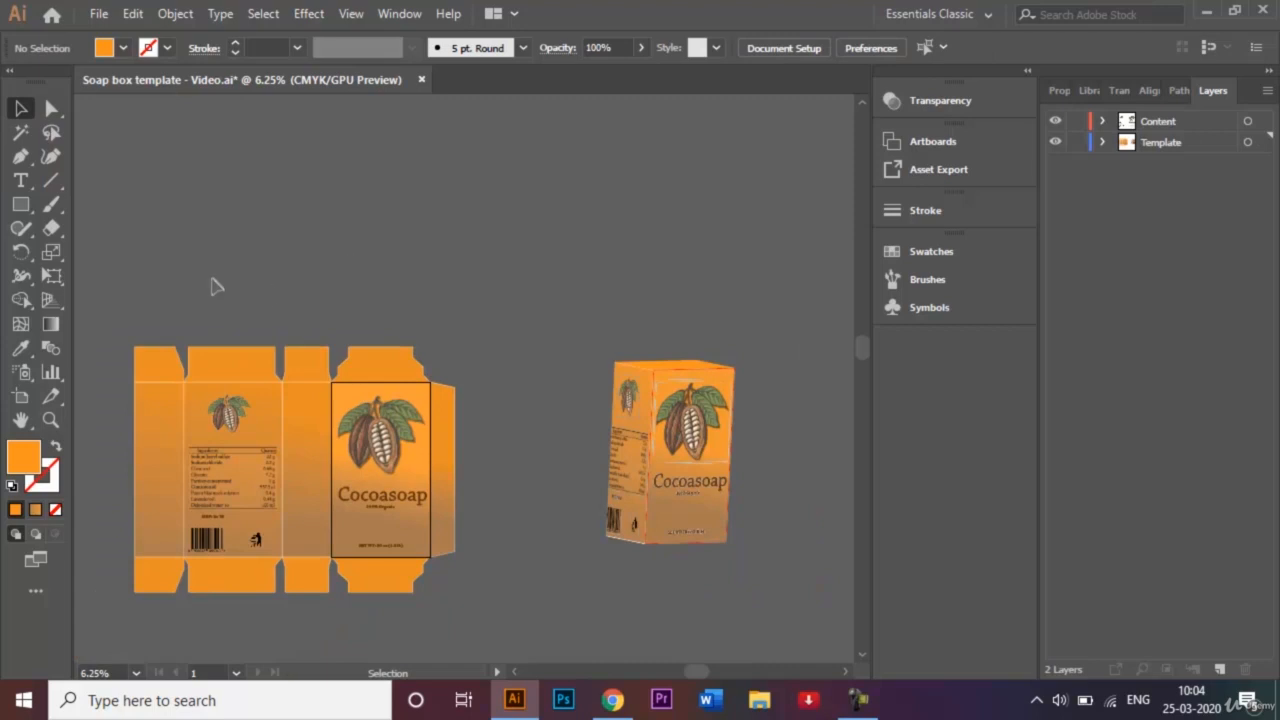
{"action": "left_click_drag", "start_coordinate": [128, 312], "coordinate": [500, 620]}
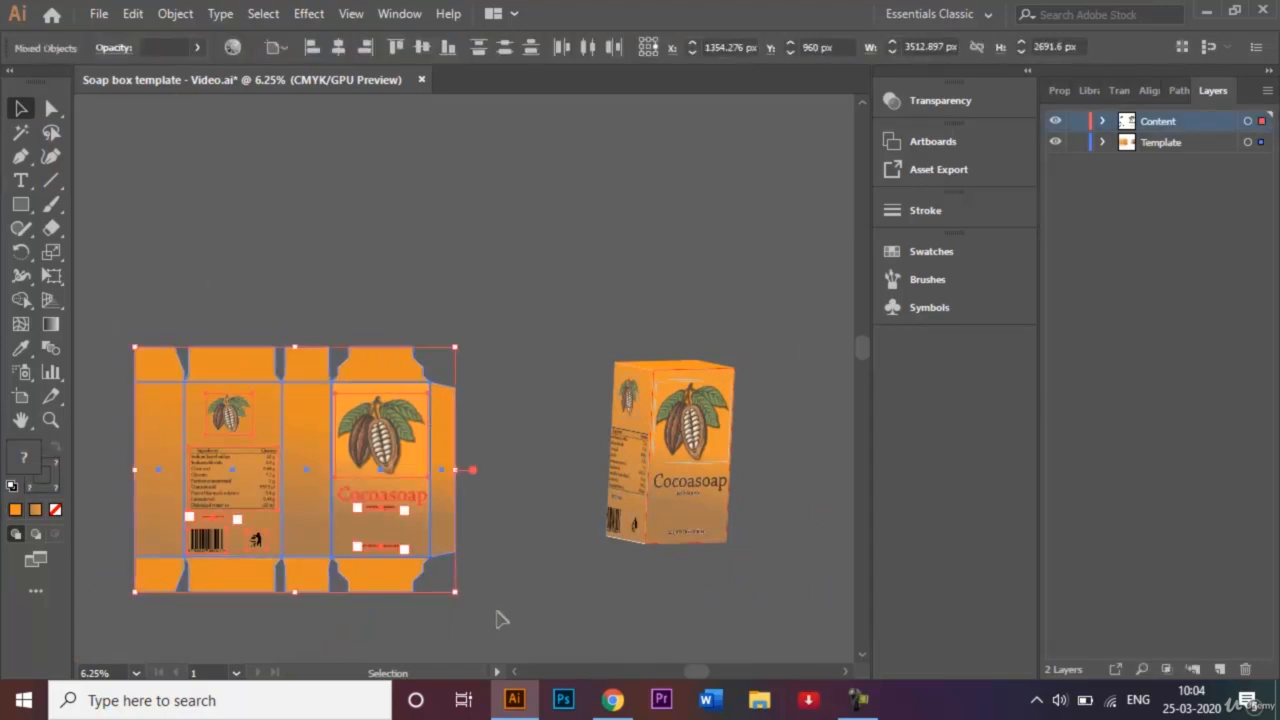
{"action": "key", "text": "Delete"}
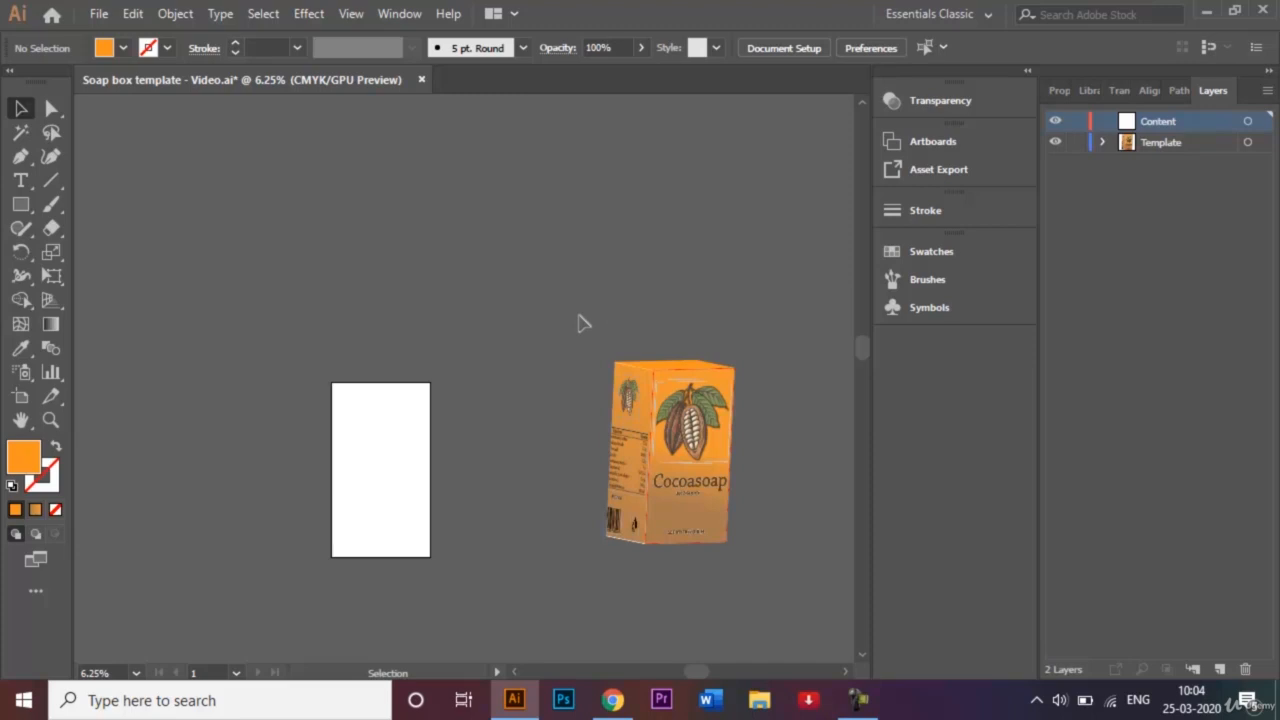
Scale the whole 3D box down proportionally to about 757 by 1085 px and move it onto the white artboard
{"action": "left_click_drag", "start_coordinate": [603, 325], "coordinate": [757, 577]}
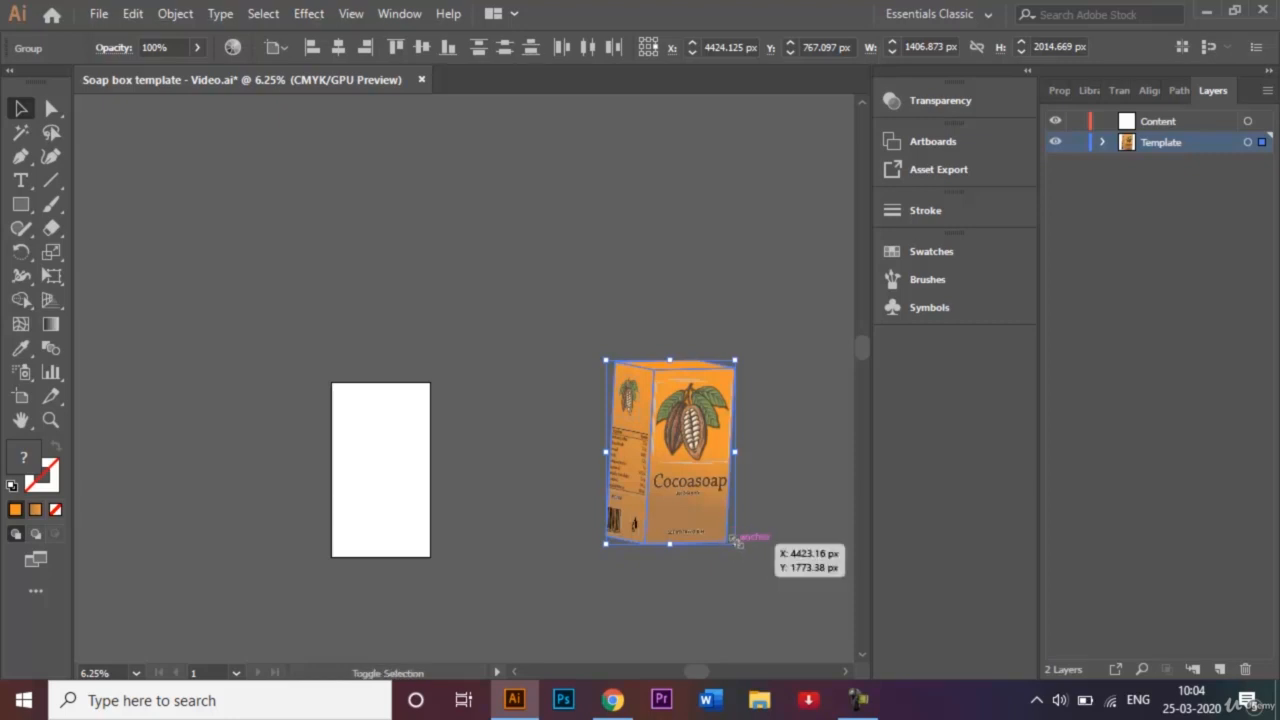
{"action": "left_click_drag", "start_coordinate": [737, 544], "coordinate": [731, 539]}
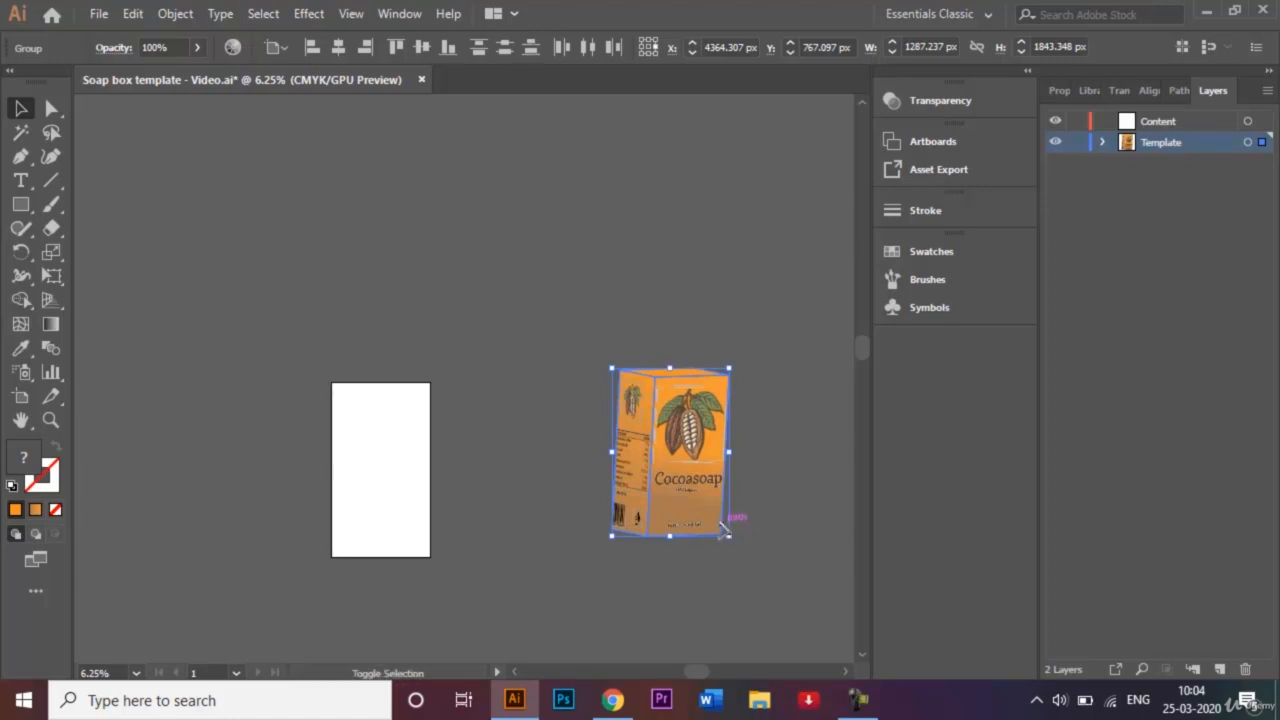
{"action": "left_click_drag", "start_coordinate": [729, 540], "coordinate": [705, 500]}
{"action": "left_click_drag", "start_coordinate": [697, 455], "coordinate": [391, 477]}
{"action": "key", "text": "ctrl+0"}
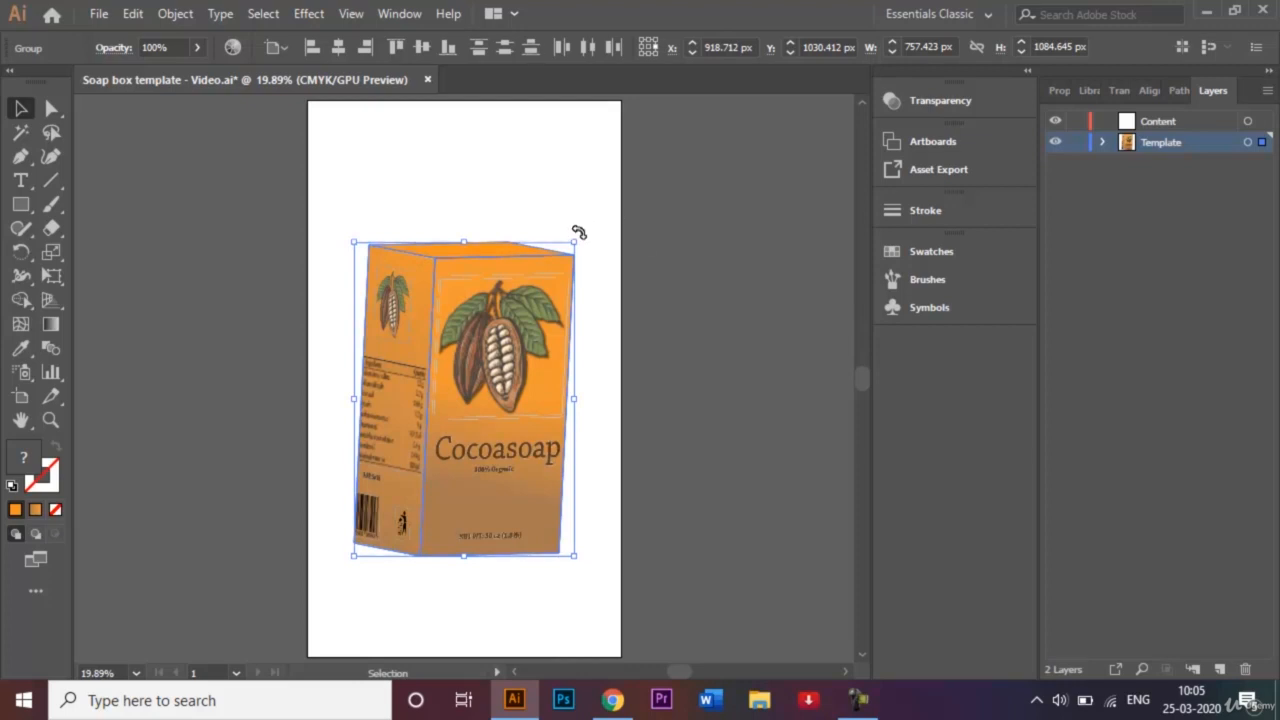
Rotate the box slightly counterclockwise until its vertical edges stand upright, and reselect all of its faces
{"action": "left_click_drag", "start_coordinate": [577, 233], "coordinate": [566, 224]}
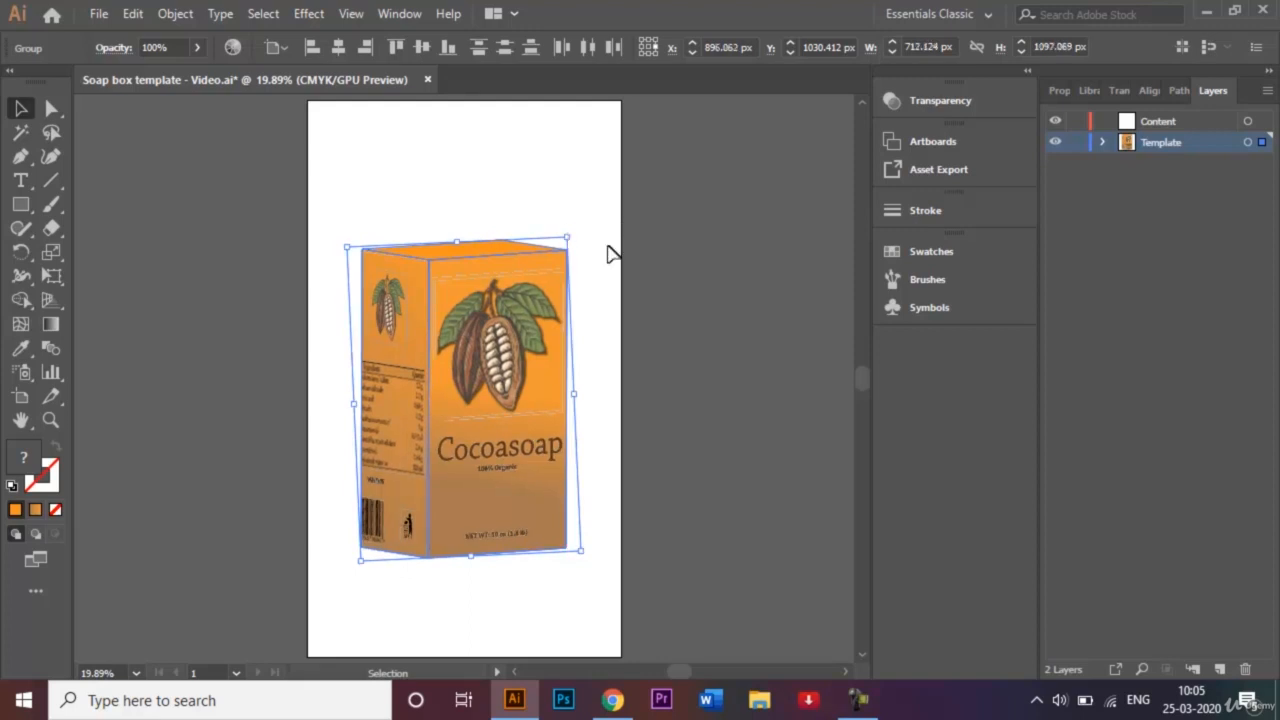
{"action": "left_click", "coordinate": [801, 290]}
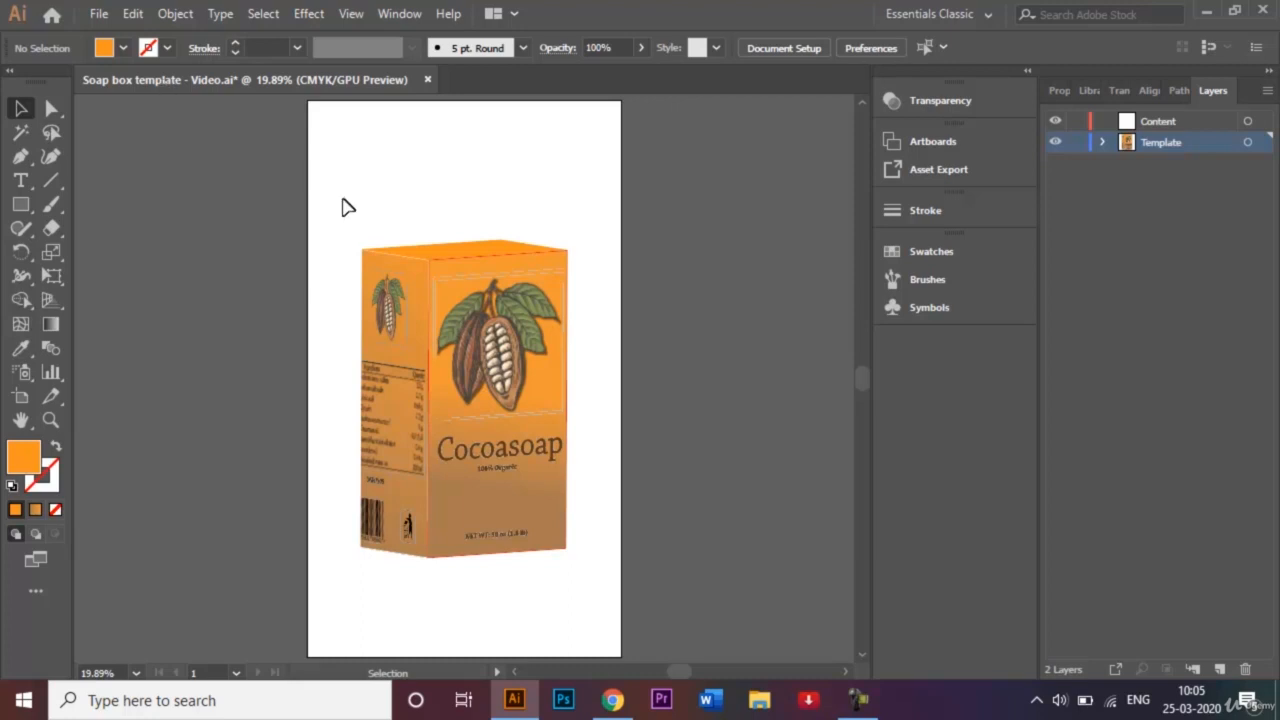
{"action": "left_click_drag", "start_coordinate": [342, 199], "coordinate": [597, 593]}
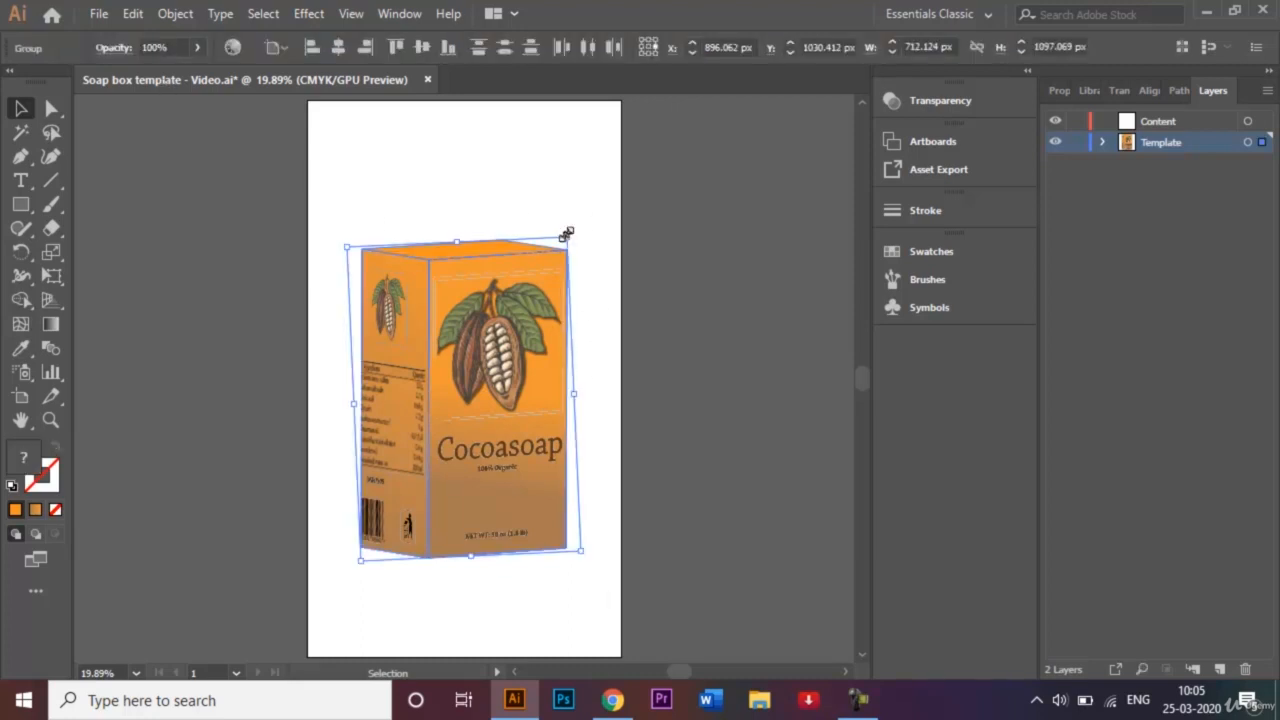
Scale the whole 3D box up to about 970 by 1495 px so it nearly fills the artboard's width, and deselect it
{"action": "left_click_drag", "start_coordinate": [566, 236], "coordinate": [604, 179]}
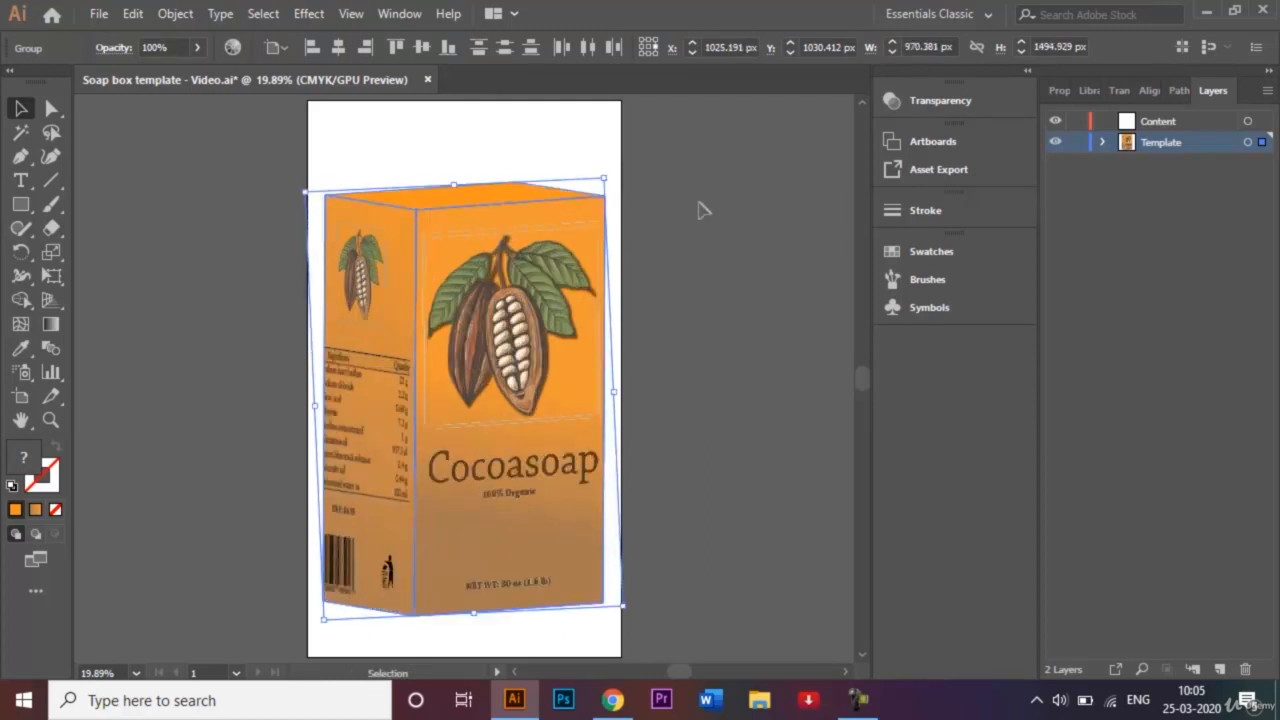
{"action": "left_click", "coordinate": [702, 210]}
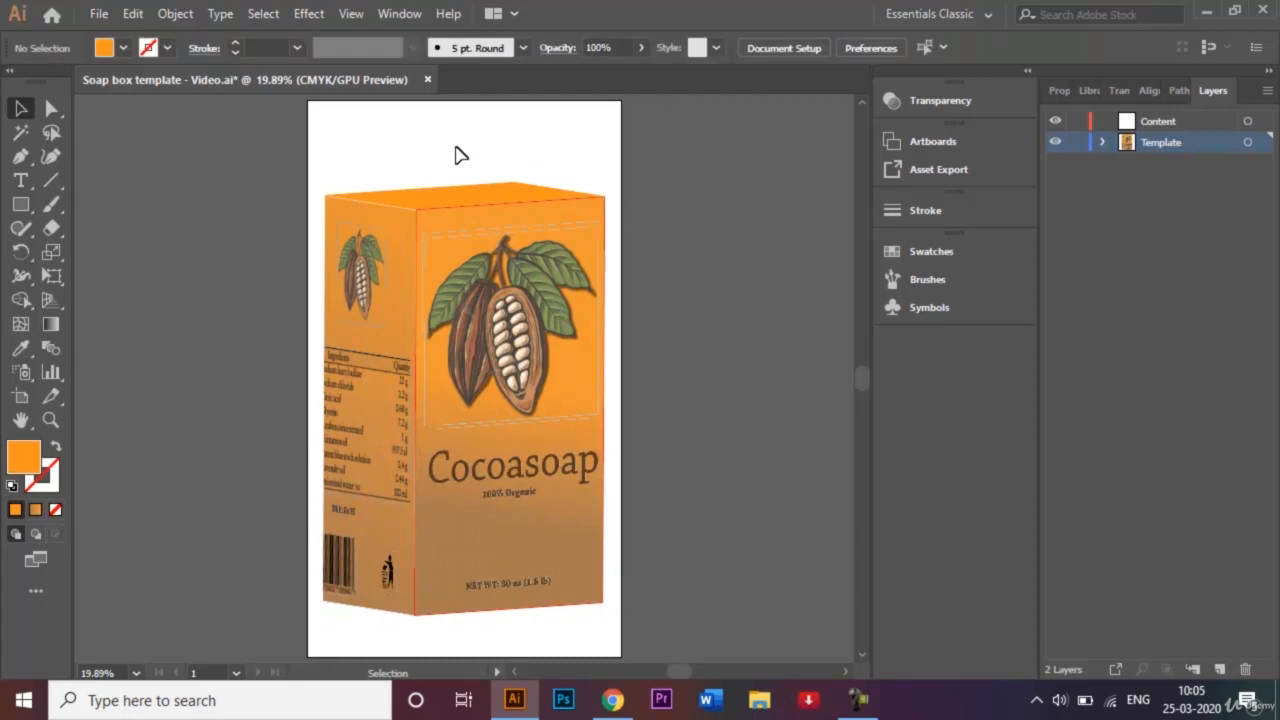
Save the document as a new Illustrator file named "3D Mockup - Soap box template - Video.ai" with the default Illustrator CC options
{"action": "left_click", "coordinate": [99, 14]}
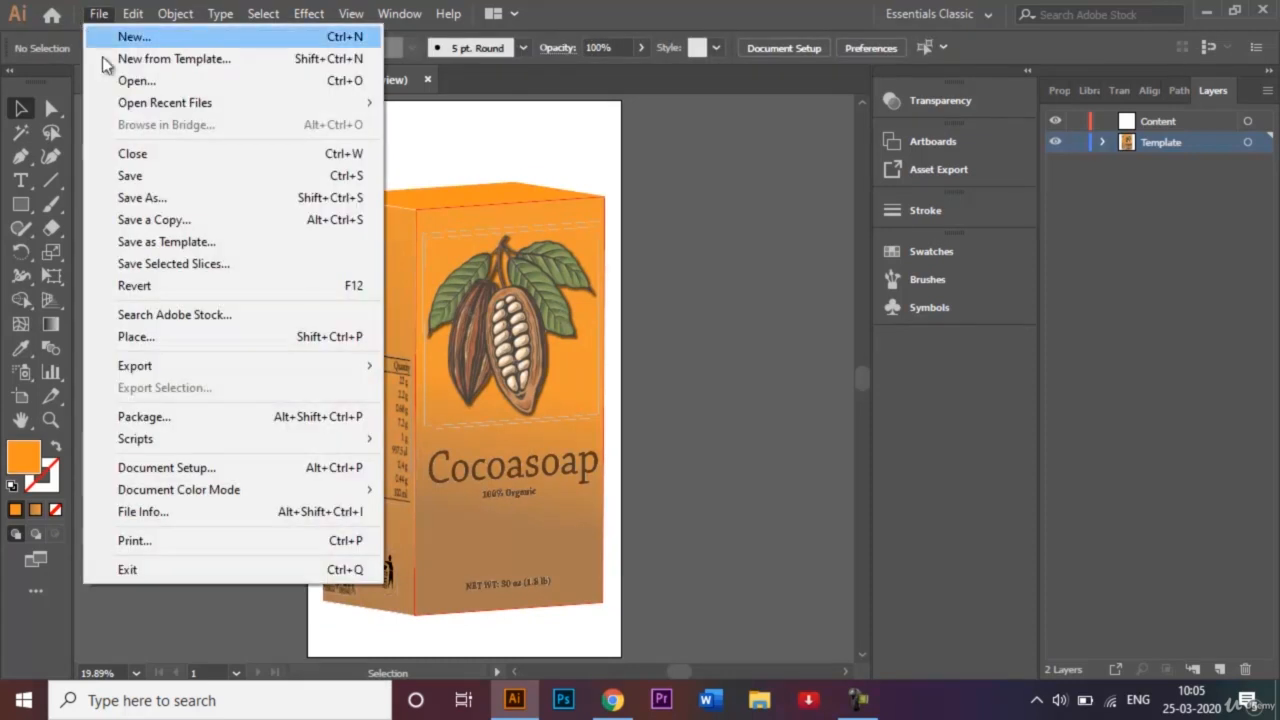
{"action": "left_click", "coordinate": [165, 198]}
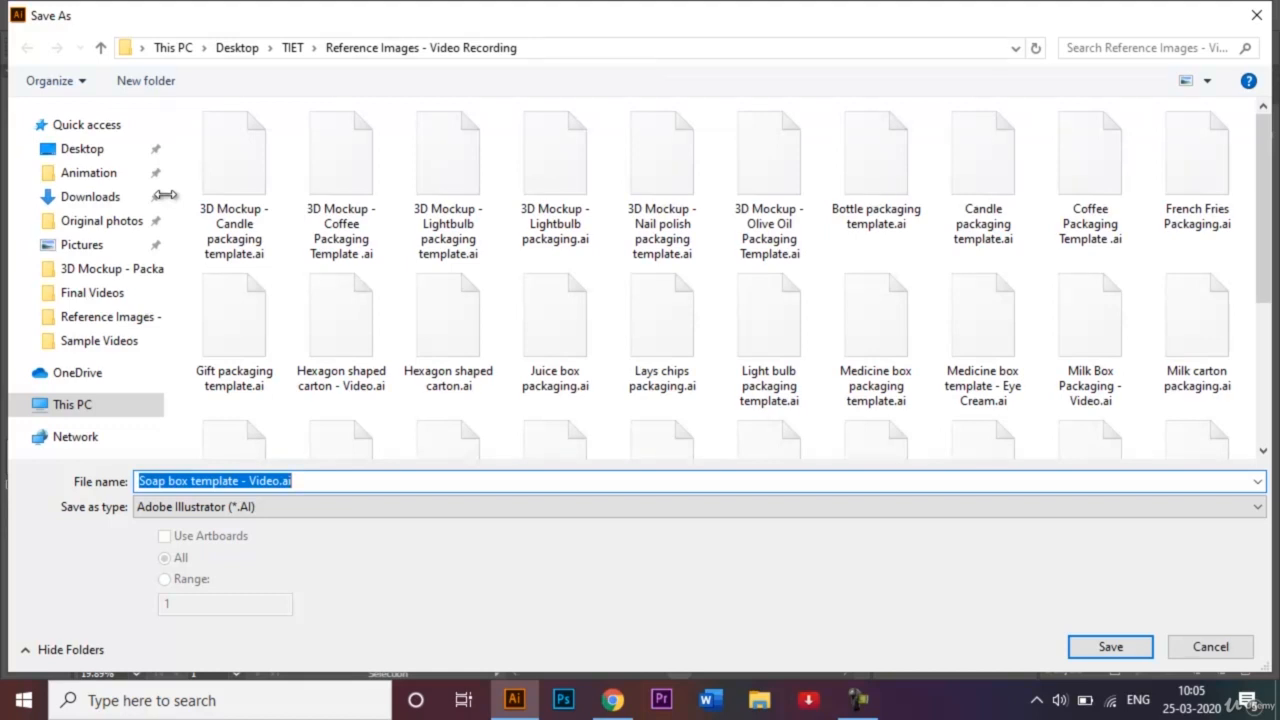
{"action": "left_click", "coordinate": [143, 480]}
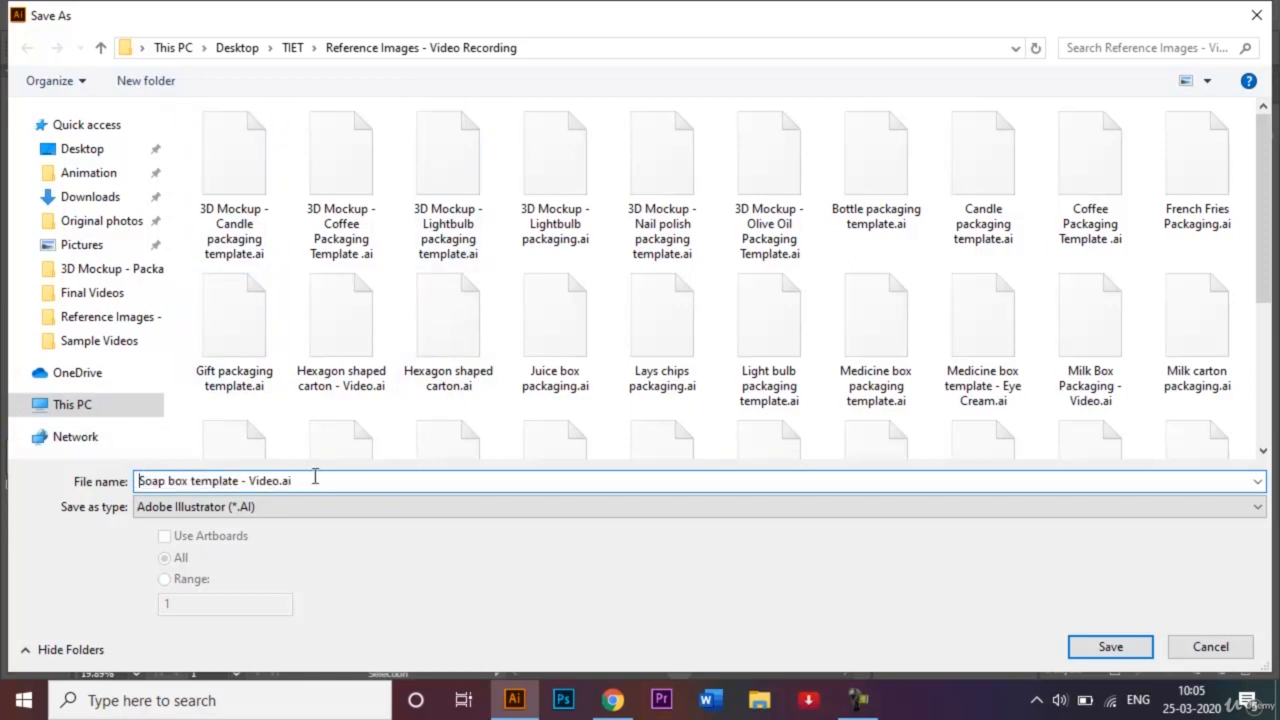
{"action": "type", "text": "3D Mo"}
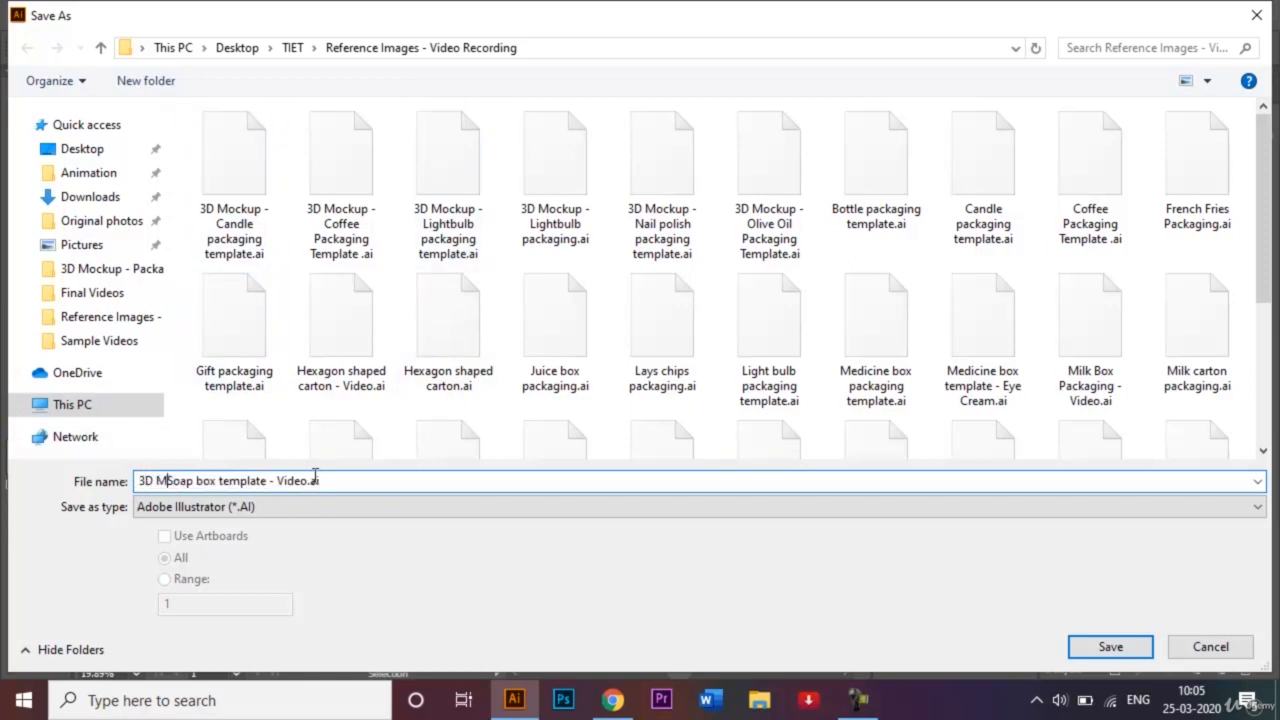
{"action": "type", "text": "cku"}
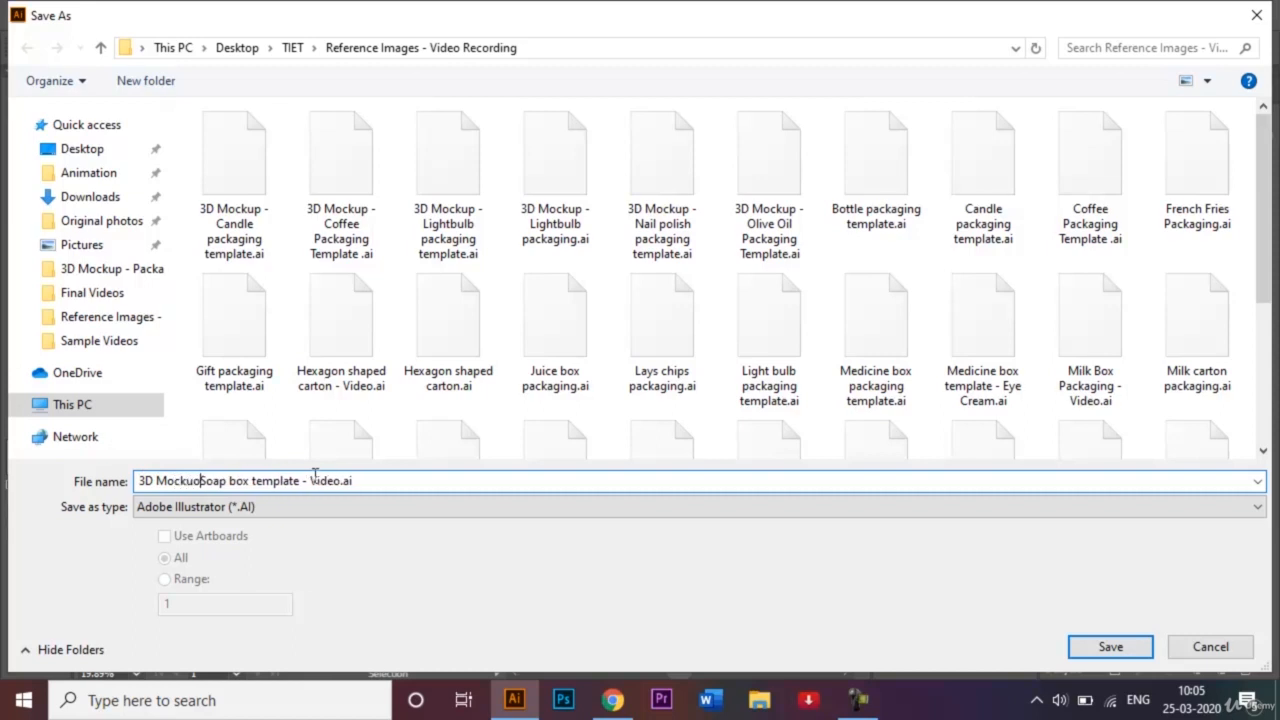
{"action": "type", "text": "p -"}
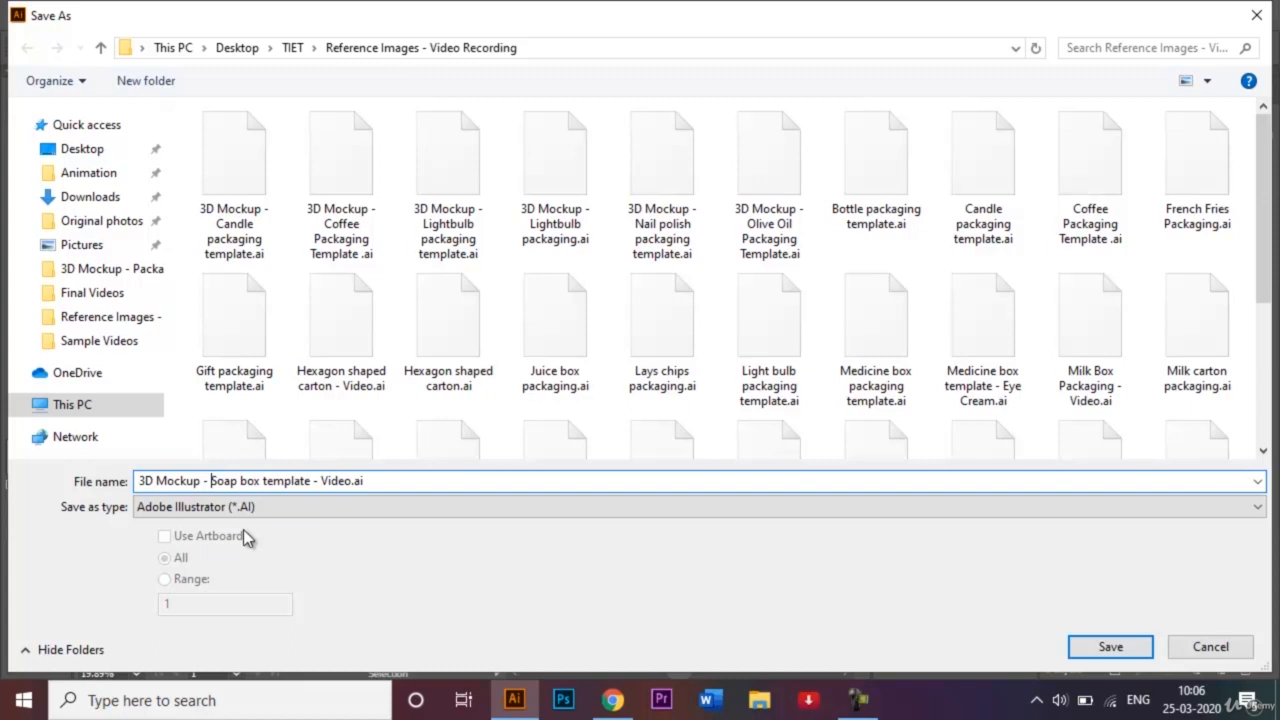
{"action": "left_click", "coordinate": [1135, 649]}
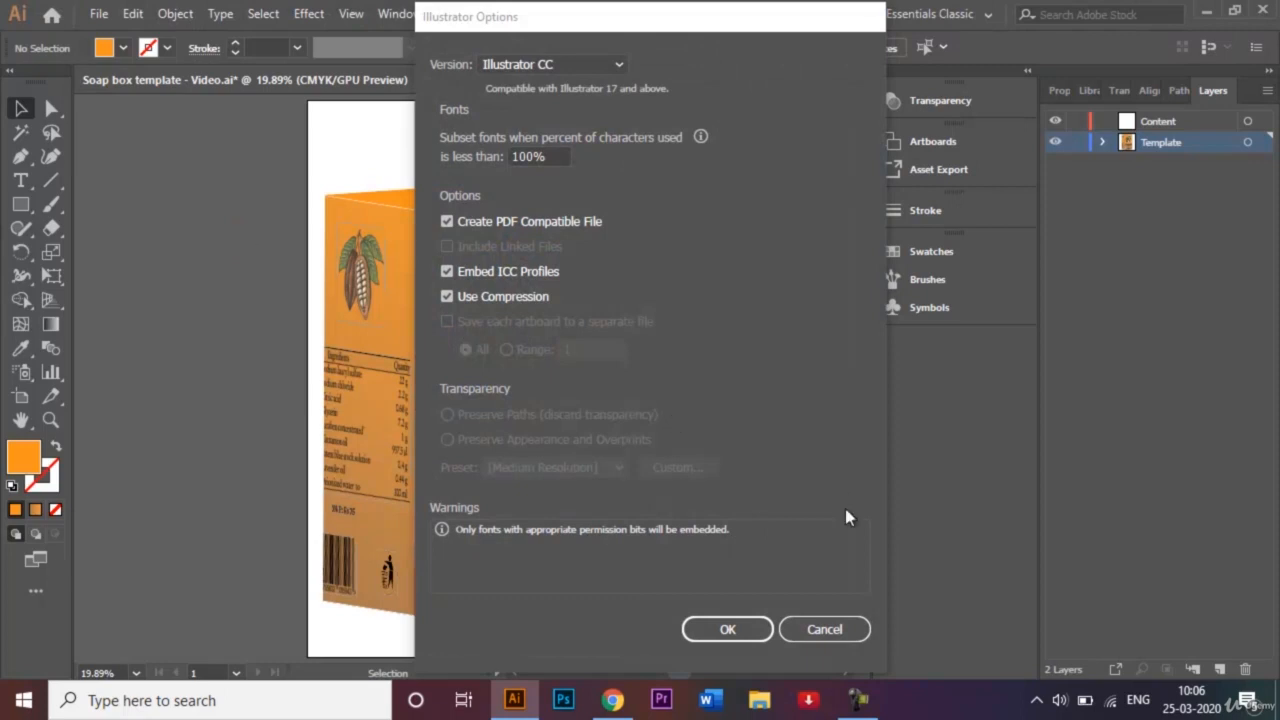
{"action": "left_click", "coordinate": [738, 630]}
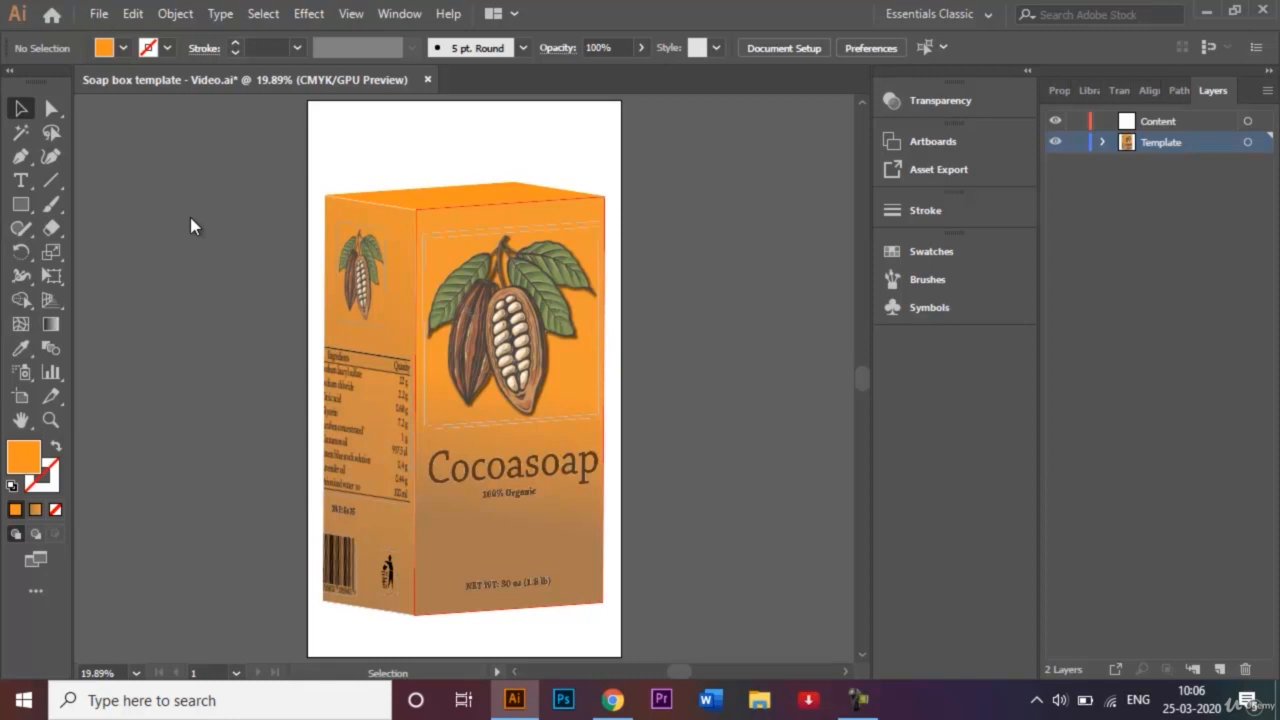
{"action": "key", "text": "ctrl+s"}
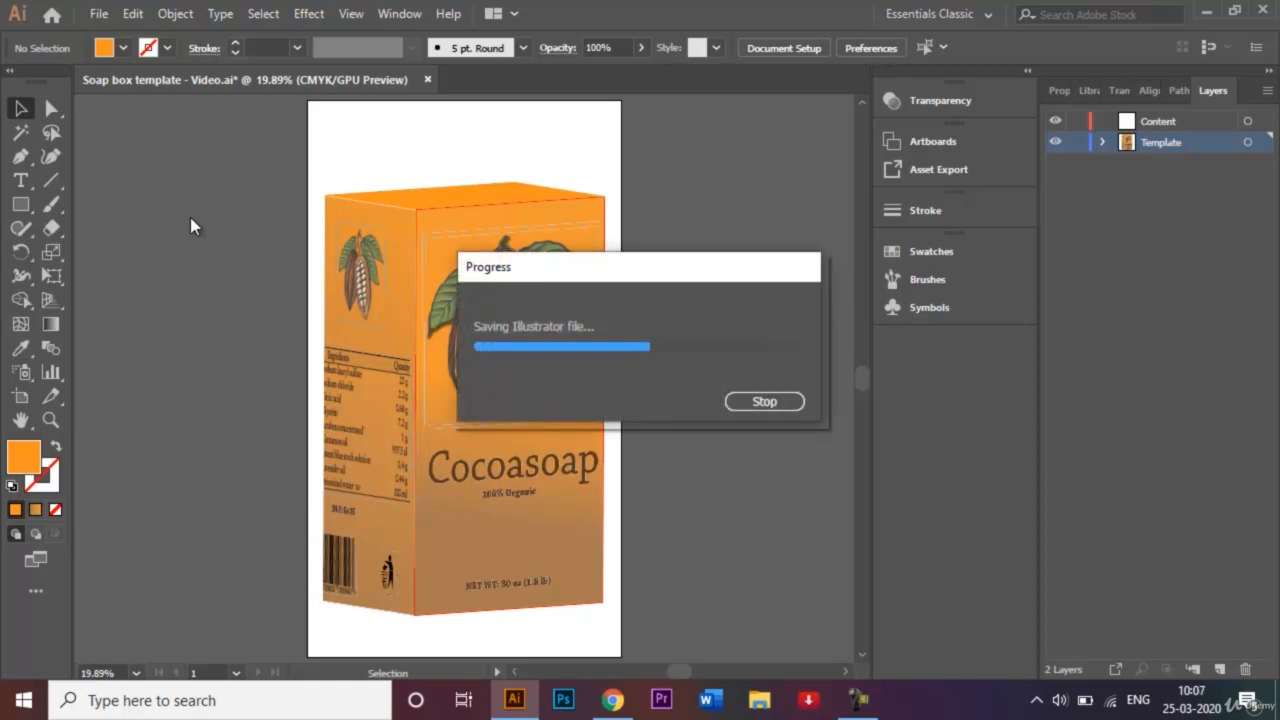